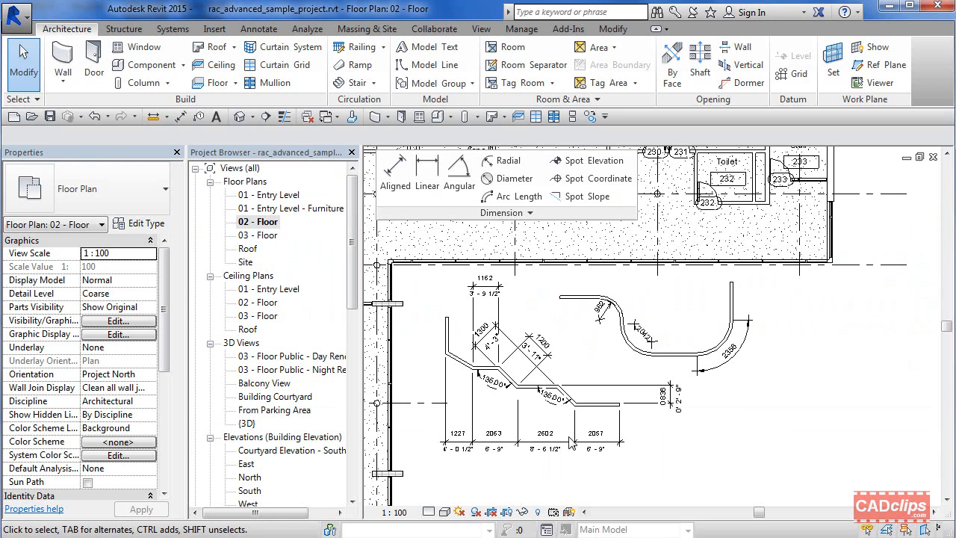
Examine the type properties of the linear dimension string below the angled wall, leaving them as they are
scroll(590, 382, down, 5)
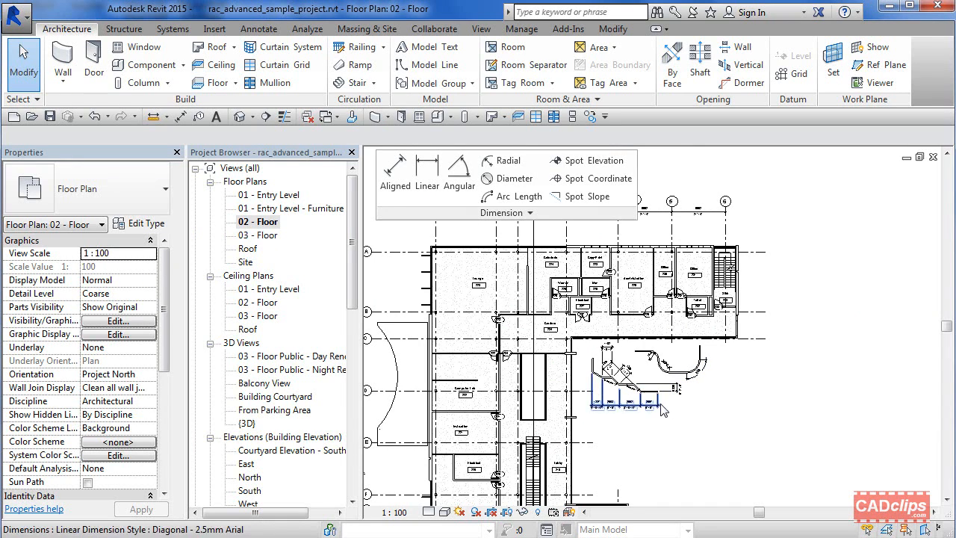
scroll(664, 408, up, 5)
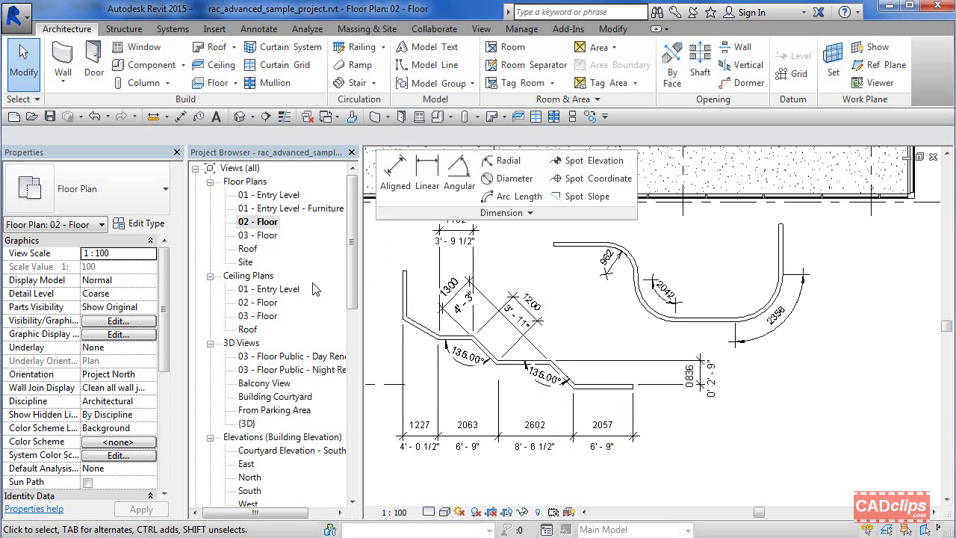
click(498, 423)
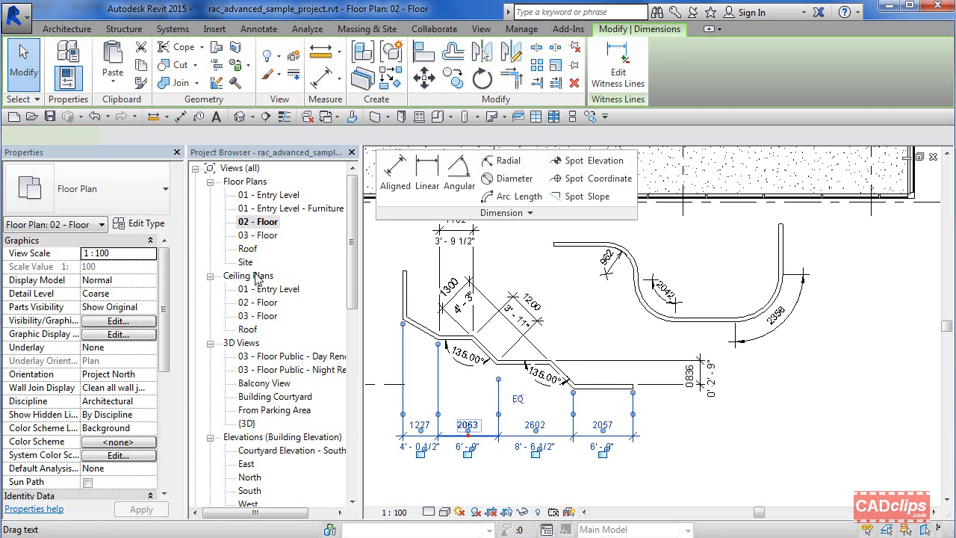
click(153, 226)
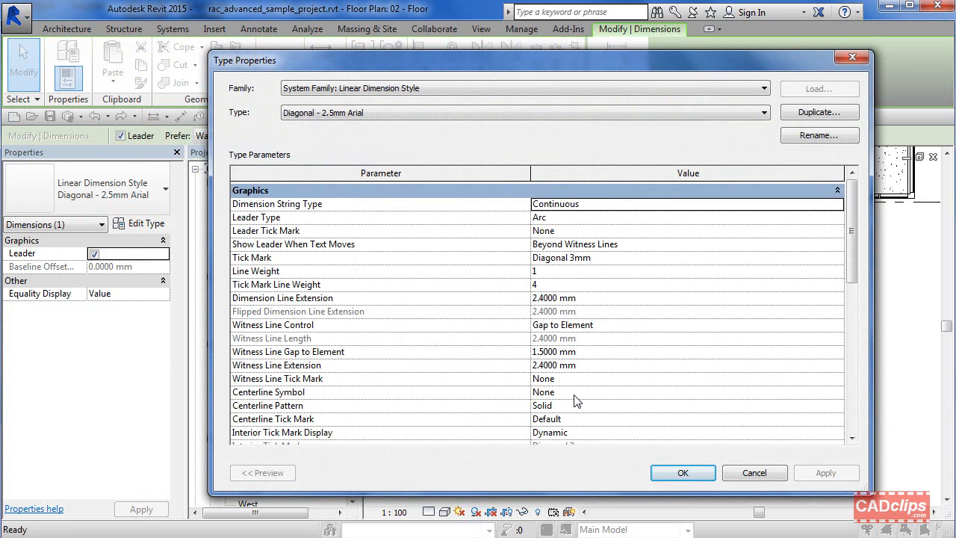
click(754, 473)
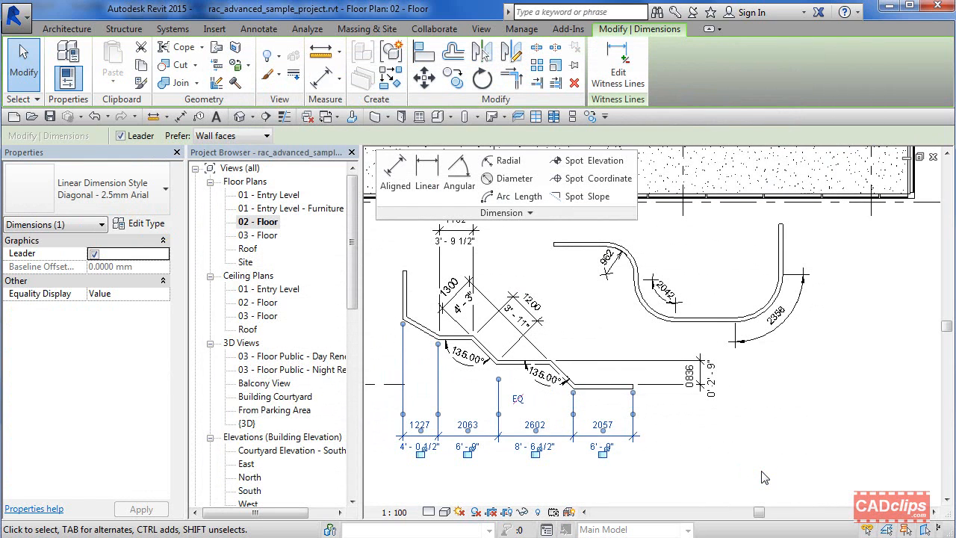
click(671, 468)
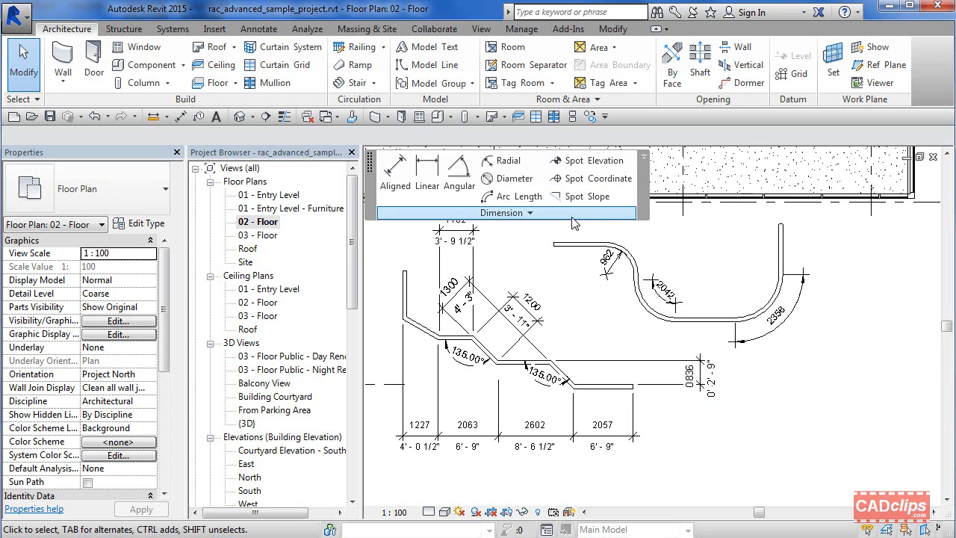
Place a spot coordinate with a leader and shoulder at the upper outer corner of the curved wall's free end
click(608, 183)
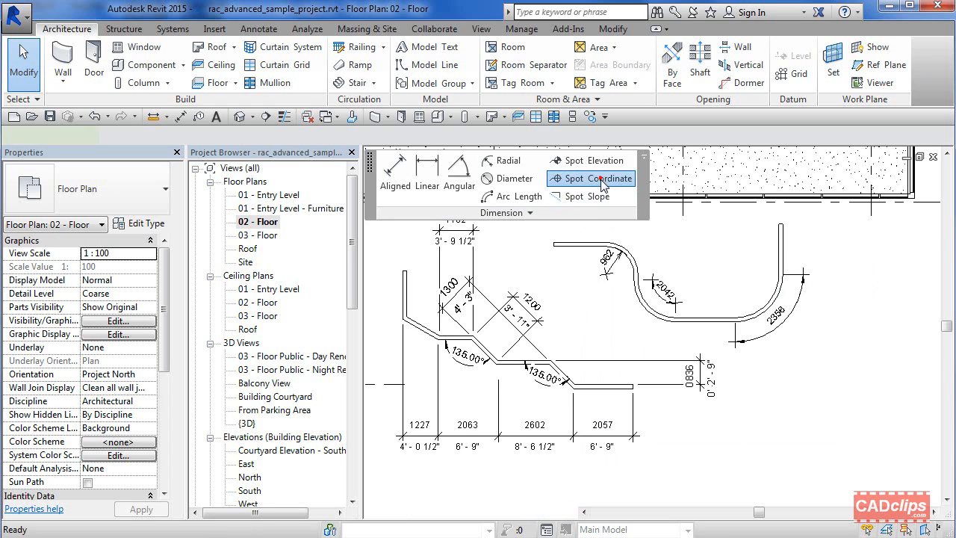
middle_drag(726, 282, 654, 282)
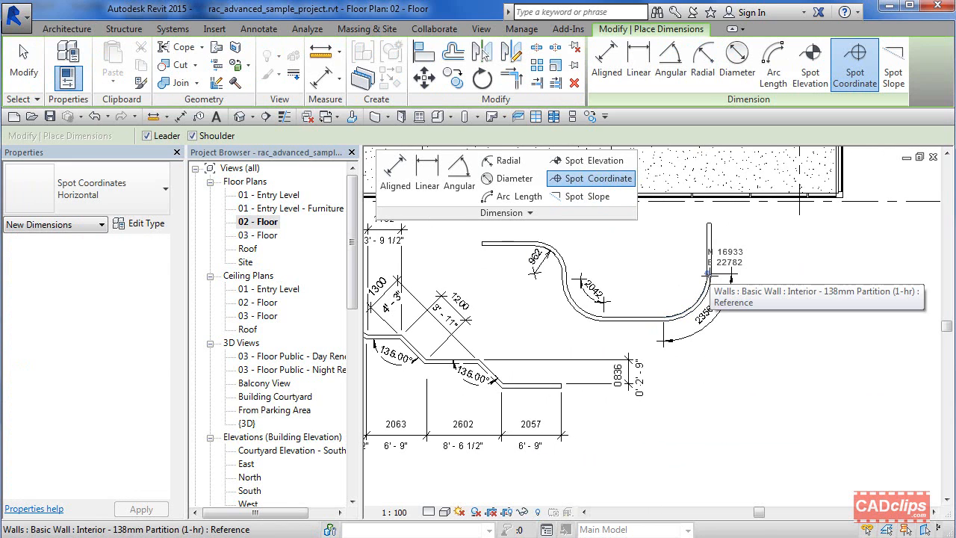
scroll(702, 269, up, 4)
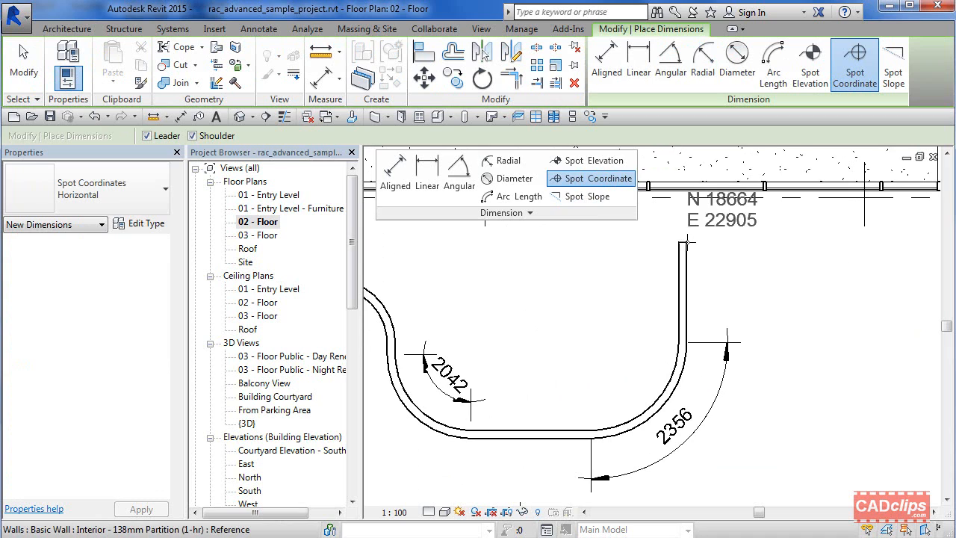
click(683, 244)
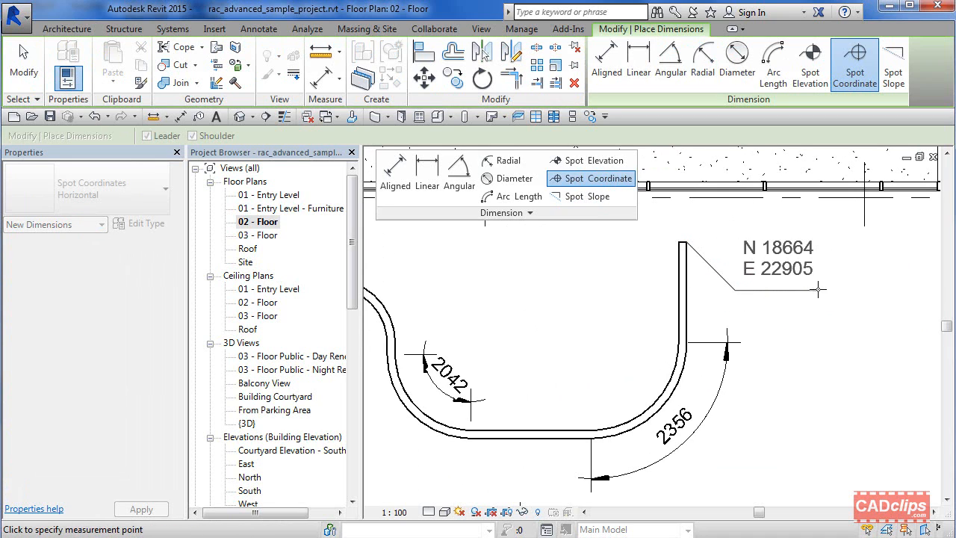
click(818, 290)
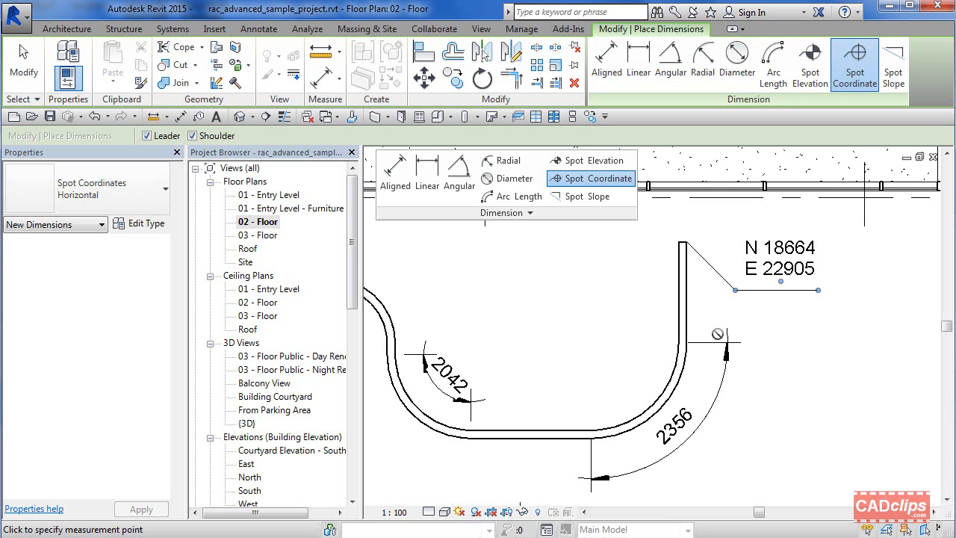
key(Escape)
Set the Horizontal spot coordinate type's leader arrowhead to Arrow Filled 15 Degree
click(725, 283)
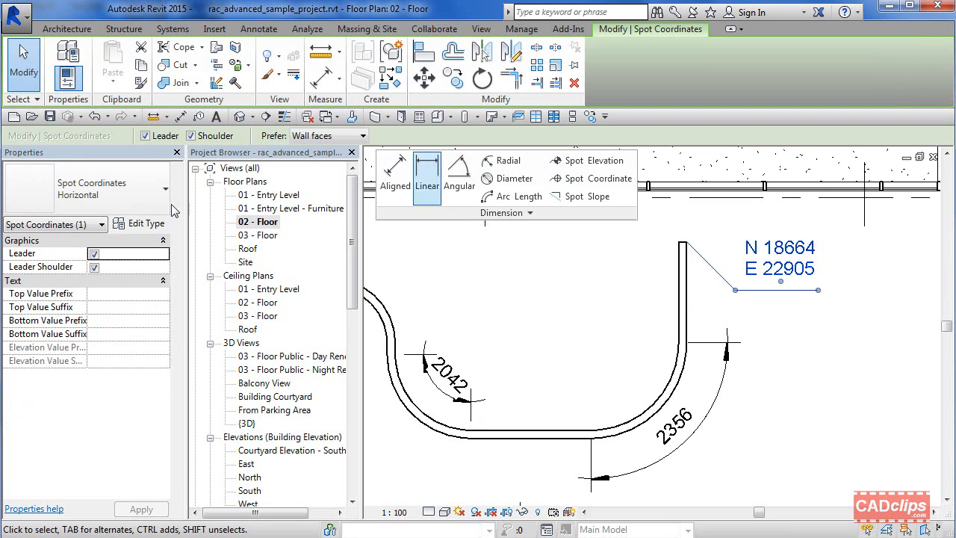
click(140, 224)
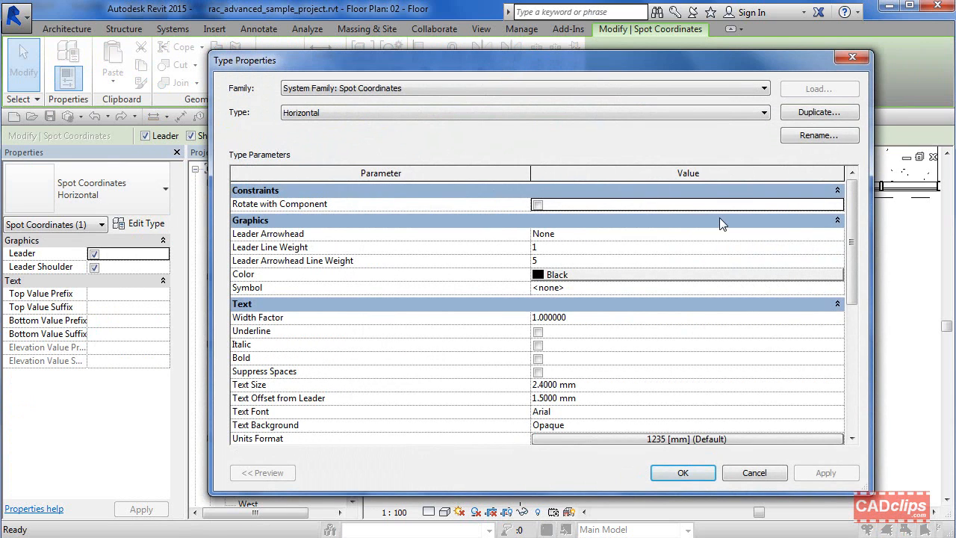
click(838, 234)
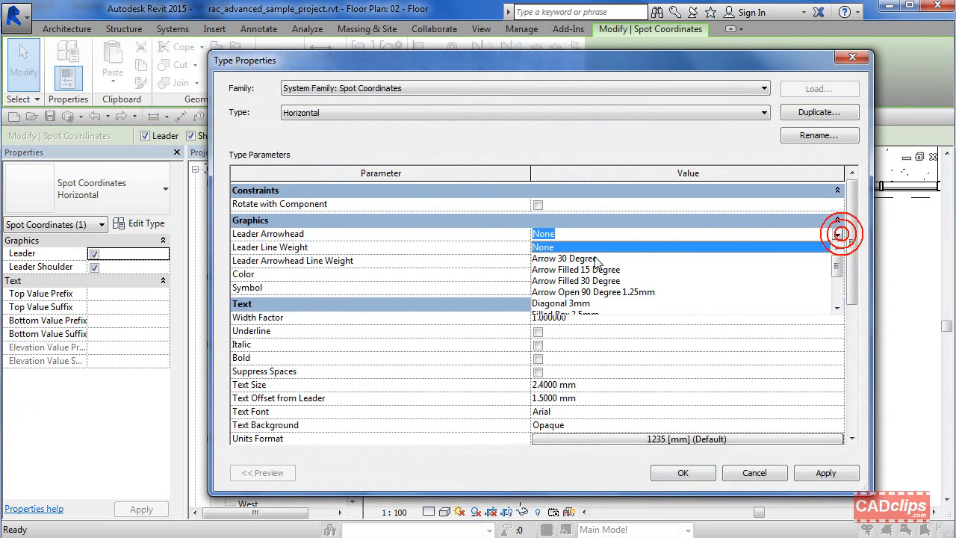
click(658, 268)
click(683, 472)
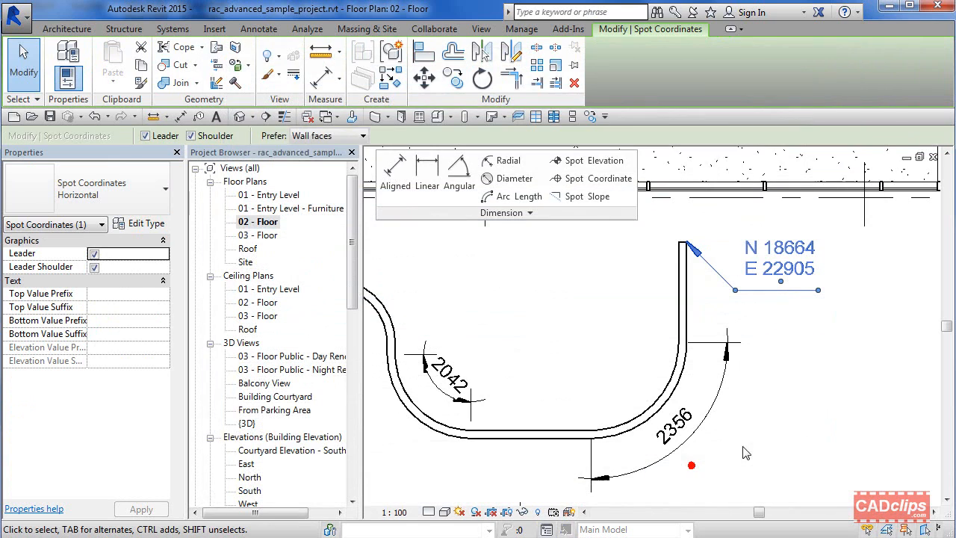
click(773, 398)
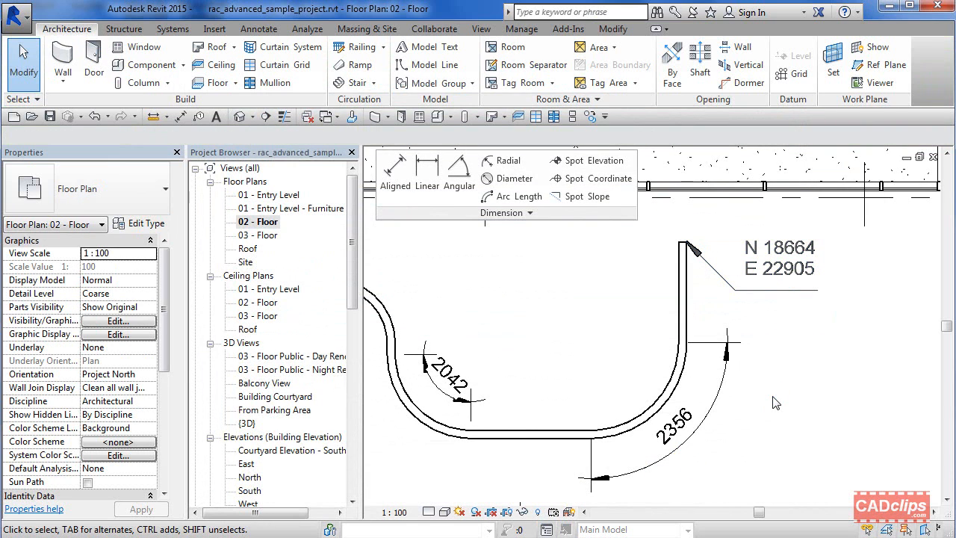
Switch the spot coordinate's leader off and back on, then re-enable its leader shoulder
click(781, 291)
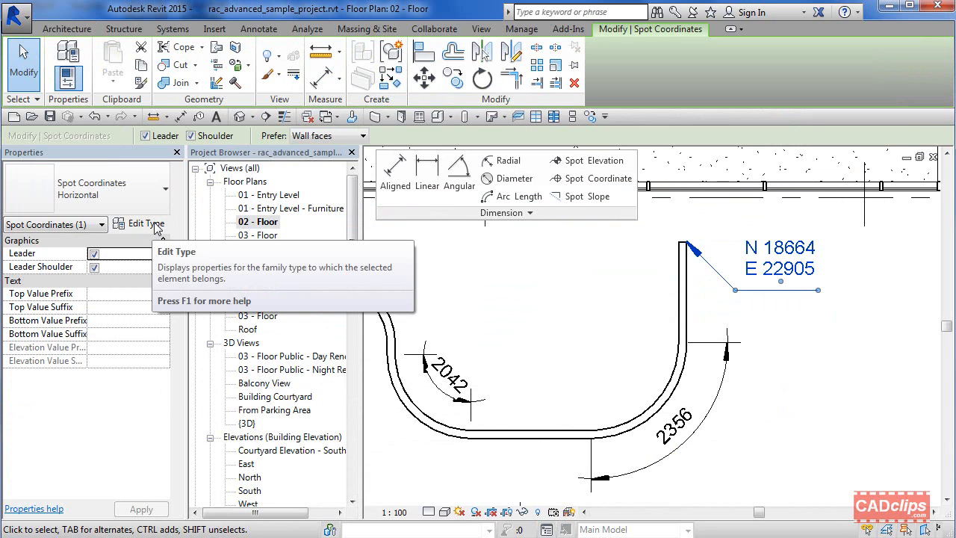
click(94, 254)
click(94, 254)
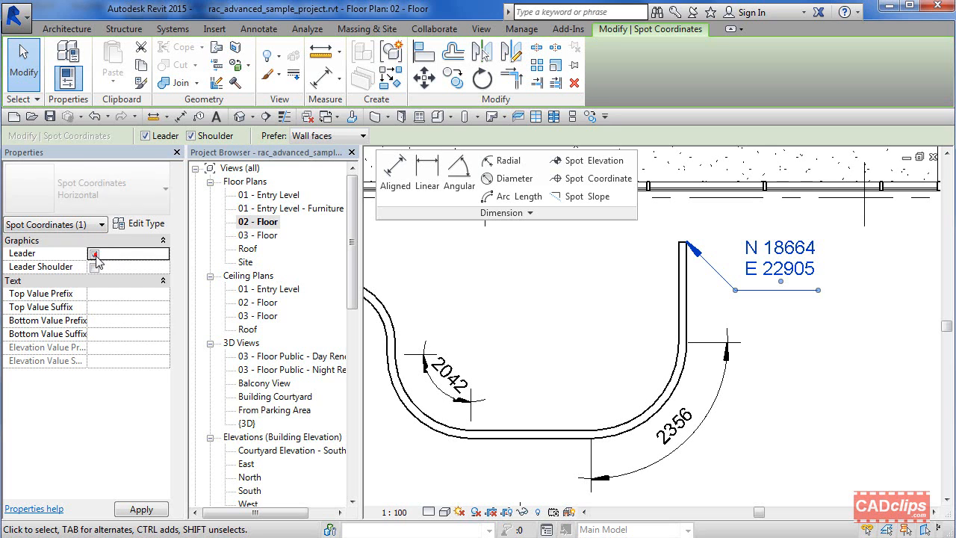
click(94, 267)
click(798, 332)
Place a spot coordinate with a leader at the grid line intersection near the building's lower right corner
scroll(798, 331, down, 2)
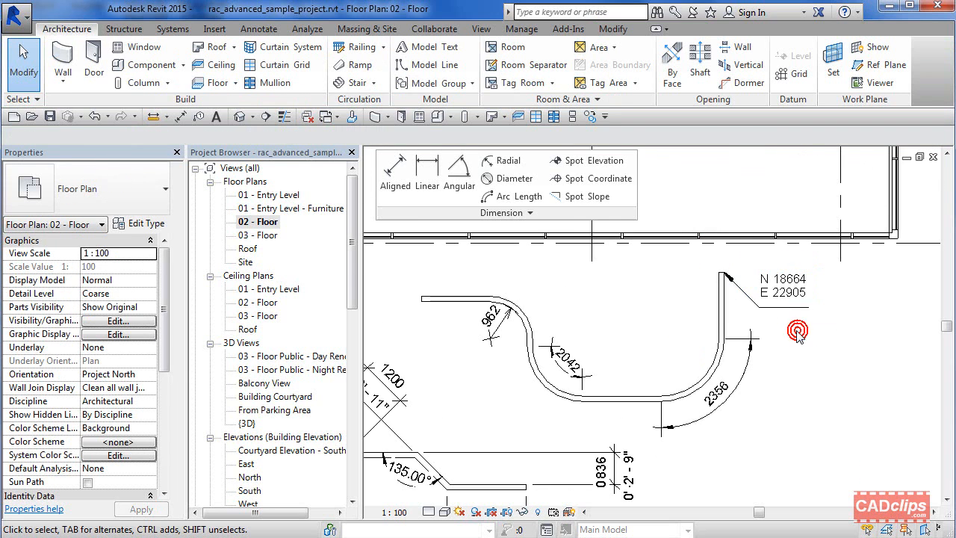
middle_drag(797, 331, 756, 370)
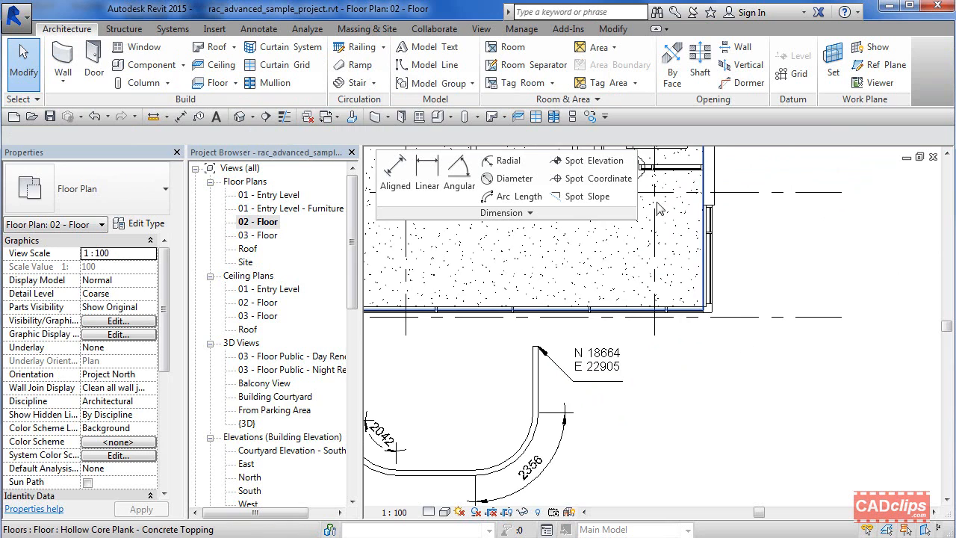
click(598, 179)
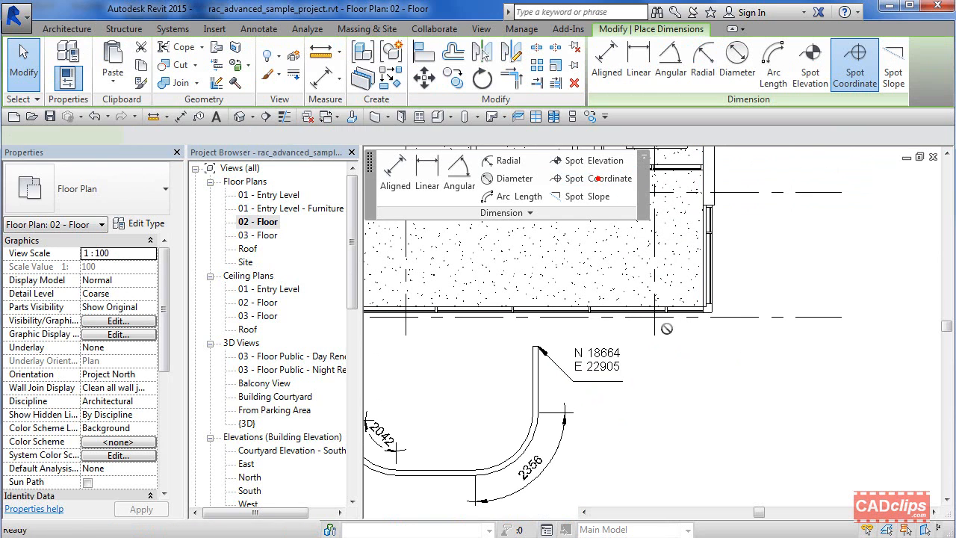
click(655, 316)
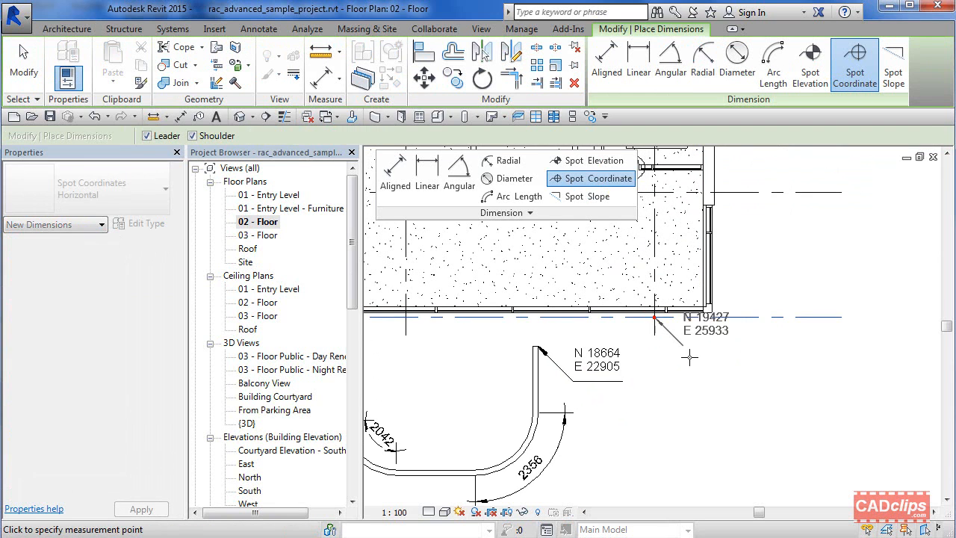
click(694, 359)
click(751, 366)
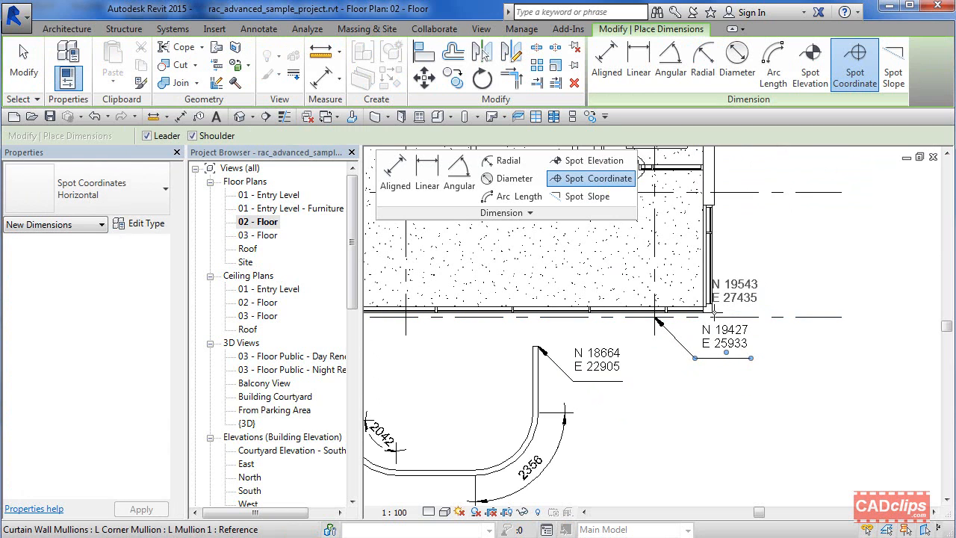
Place another spot coordinate with a leader at the curtain wall's corner mullion
scroll(712, 311, up, 3)
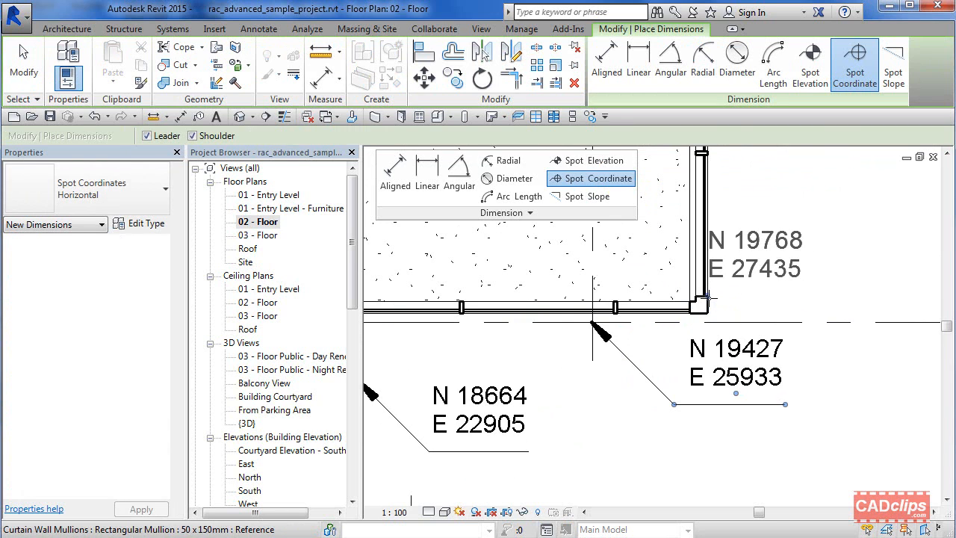
click(706, 299)
click(761, 254)
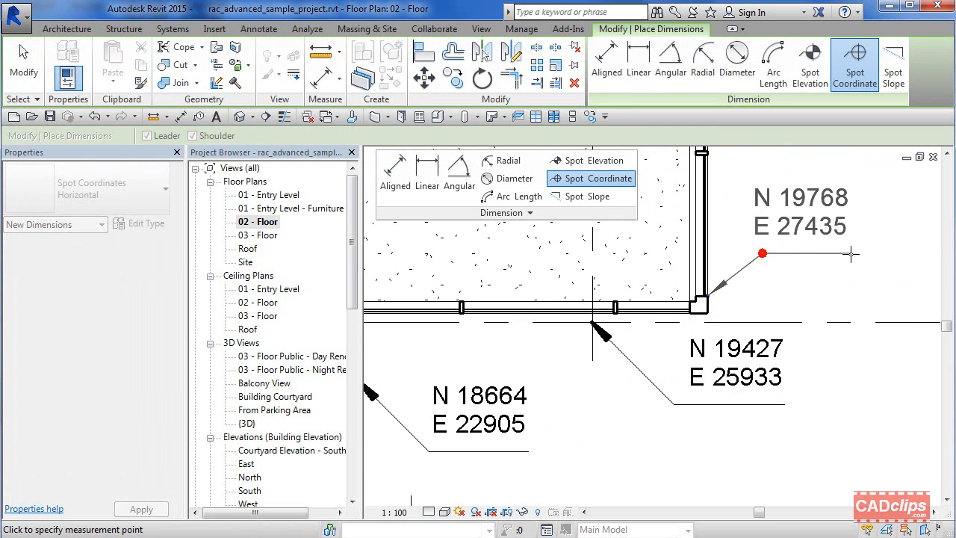
scroll(862, 253, down, 1)
scroll(861, 254, down, 2)
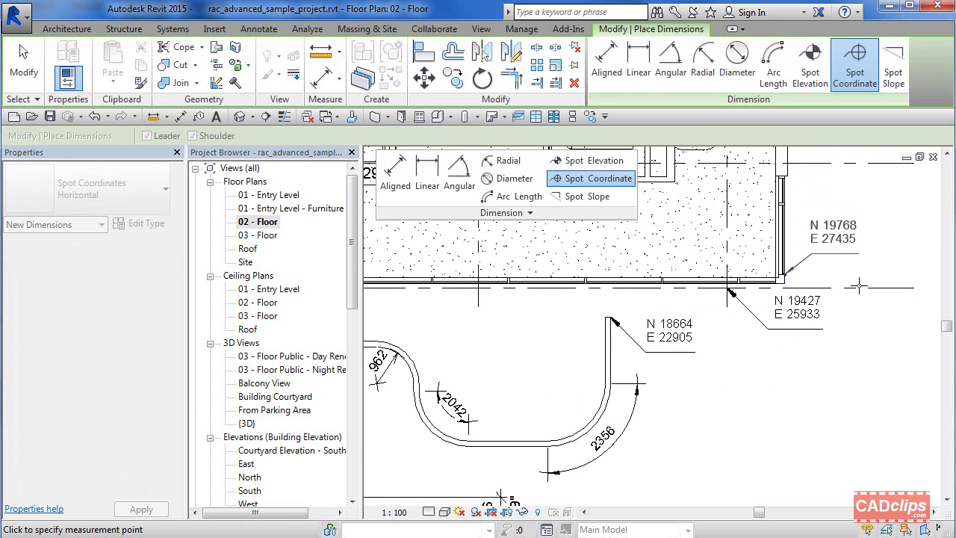
scroll(861, 262, down, 2)
click(860, 272)
Open the default 3D view of the model and end the Spot Coordinate command
middle_drag(656, 303, 848, 410)
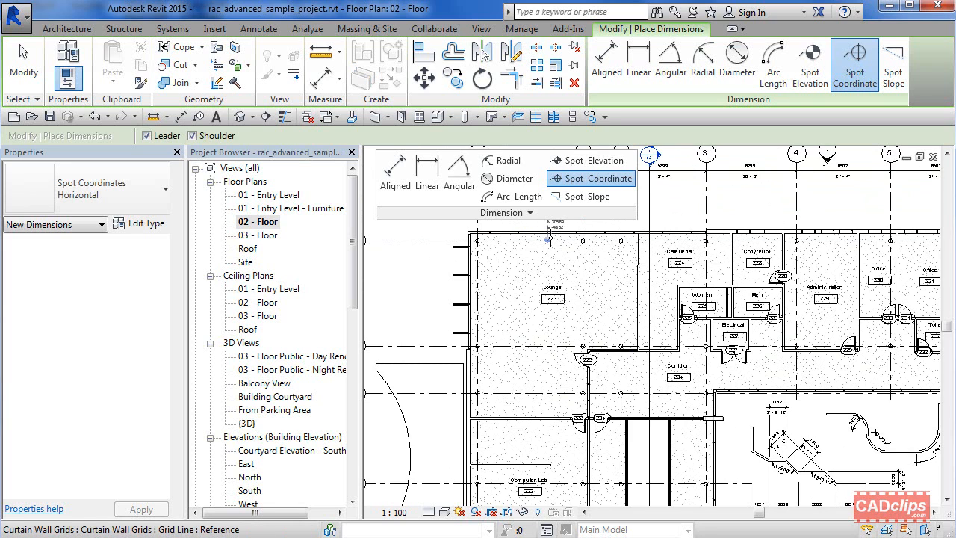
click(239, 117)
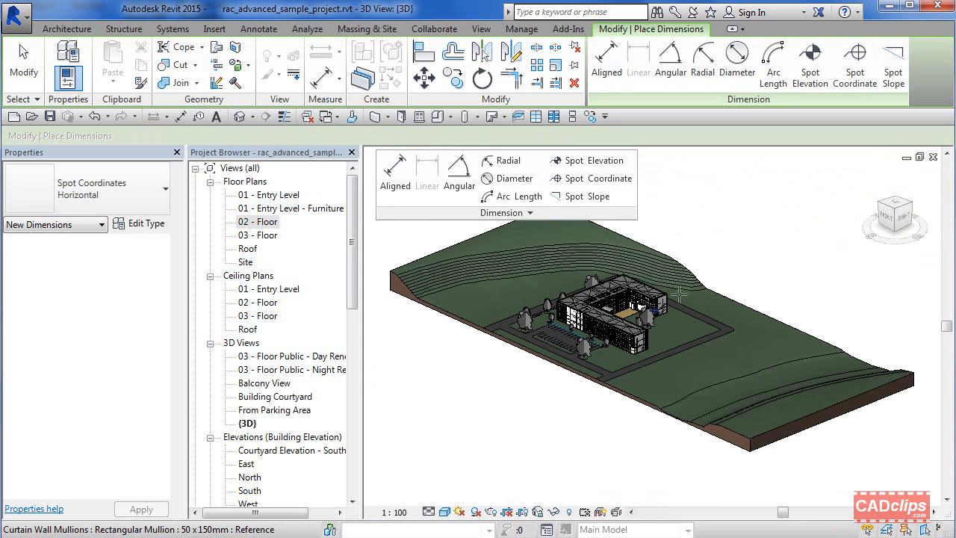
scroll(685, 297, up, 3)
middle_drag(685, 296, 632, 329)
key(Escape)
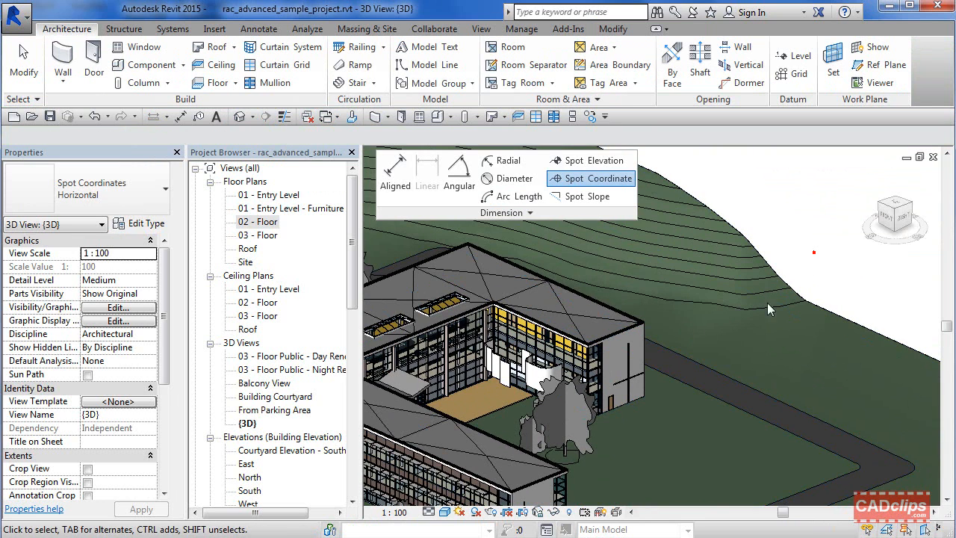
Hide the selected topography elements around the building in the 3D view
click(828, 356)
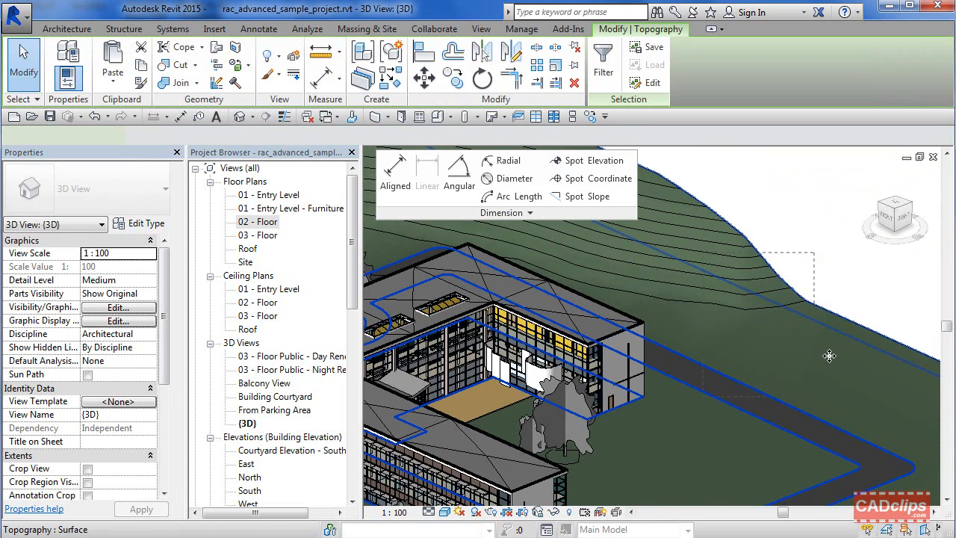
click(277, 56)
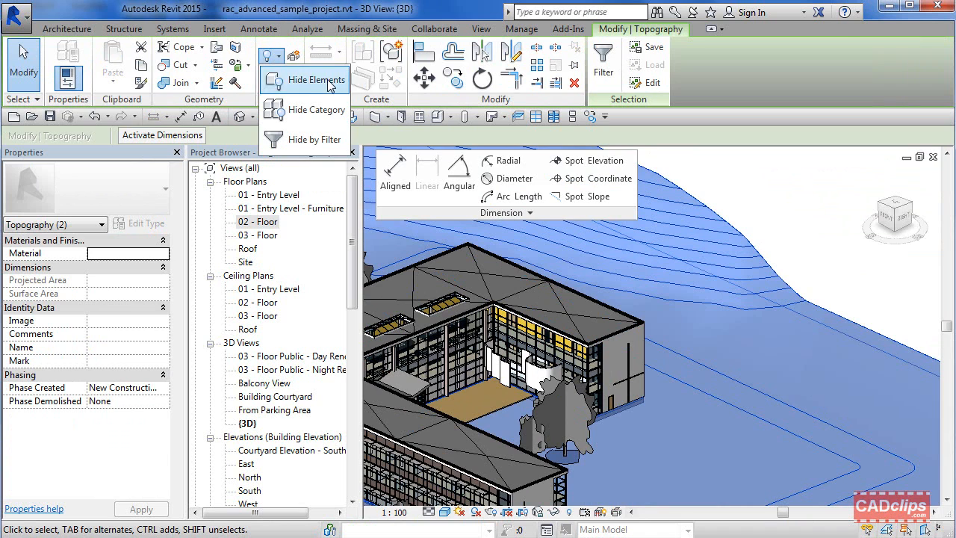
click(299, 79)
Hide the whole planting category in the 3D view, using the tree in the courtyard
middle_drag(705, 279, 730, 264)
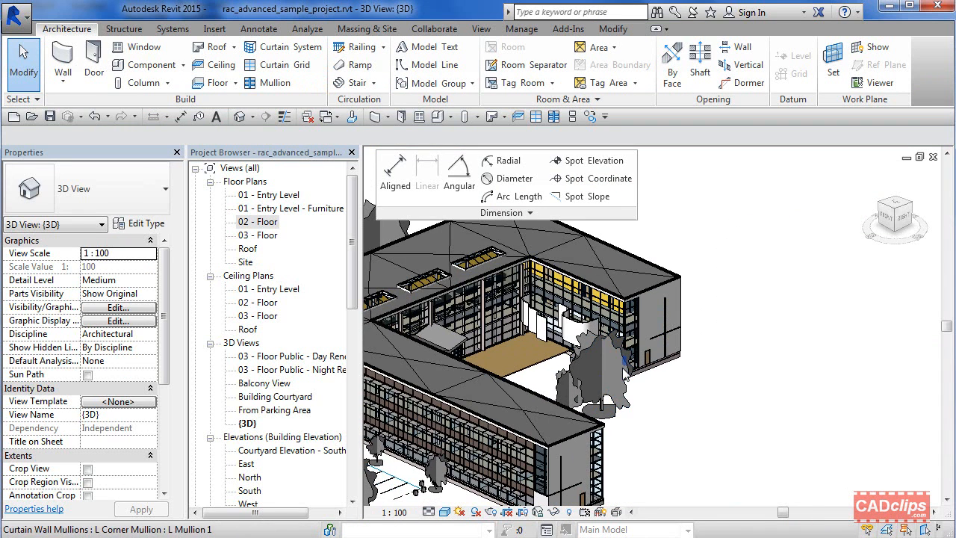
click(626, 368)
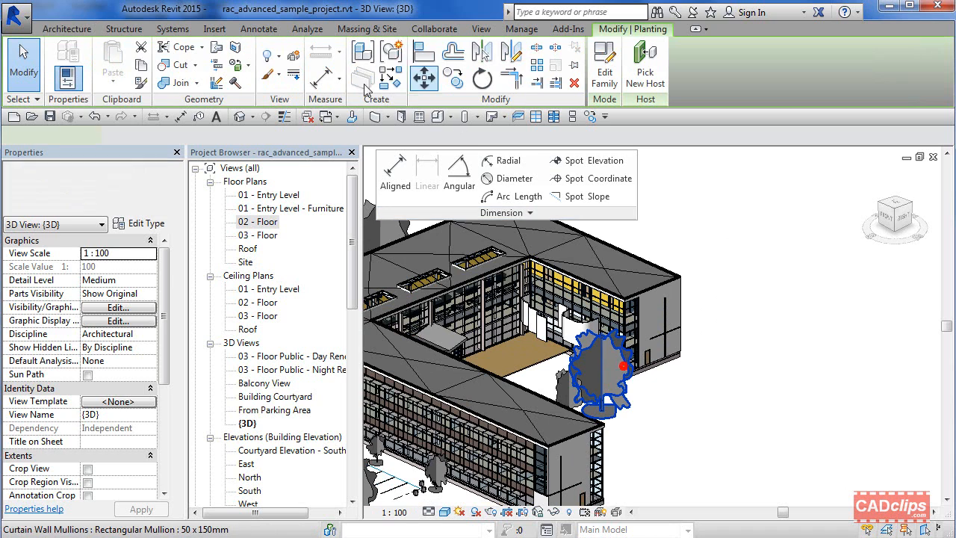
click(270, 56)
click(316, 110)
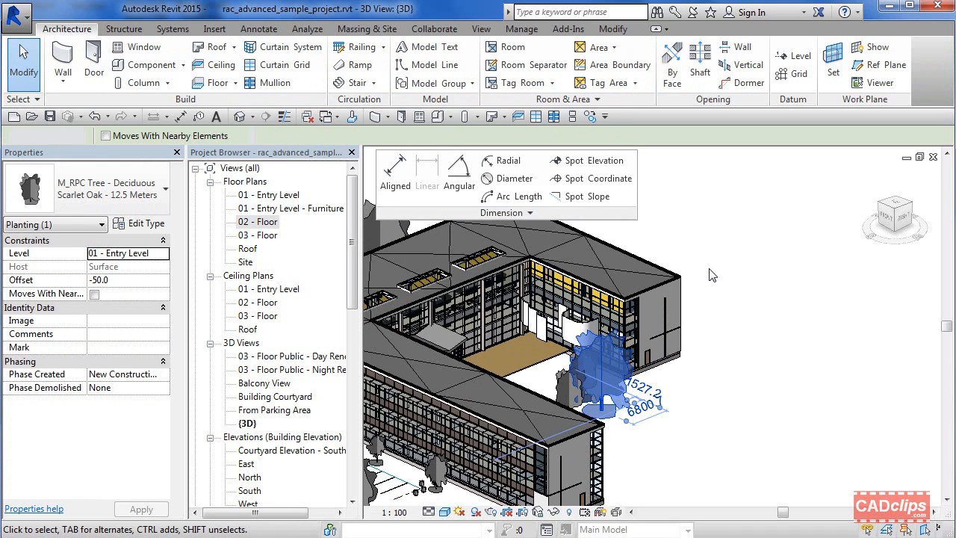
scroll(710, 287, up, 5)
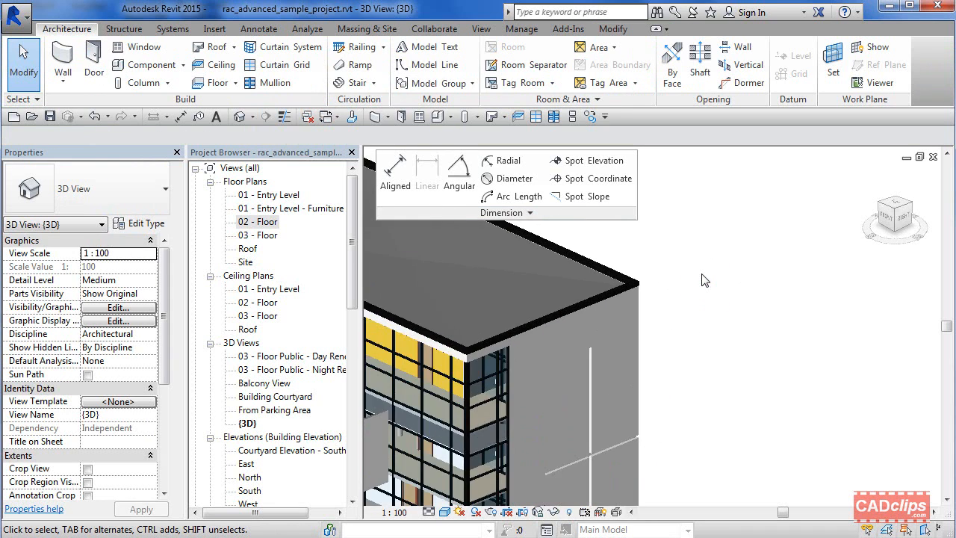
Place a spot coordinate with a shouldered leader at the outer roof parapet corner above the blank end wall
click(614, 181)
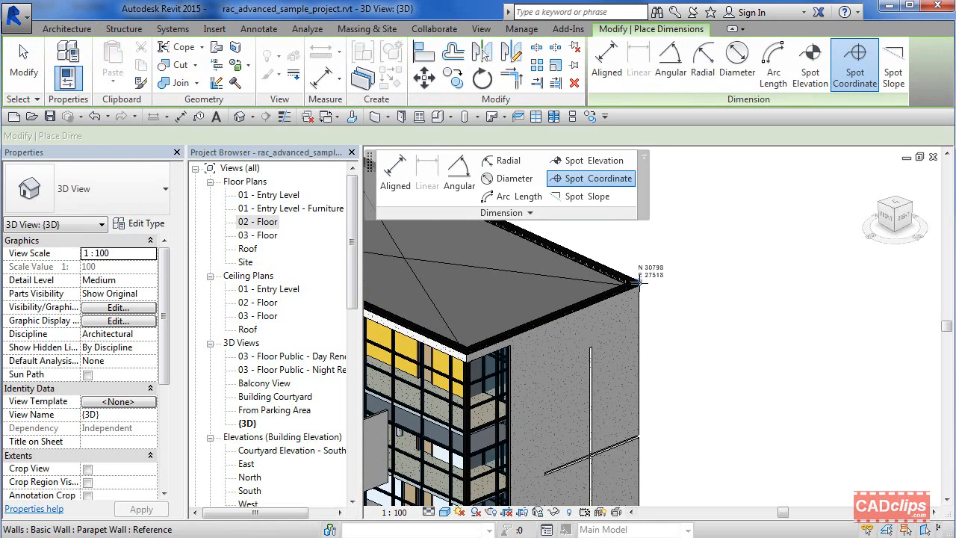
click(666, 263)
click(714, 264)
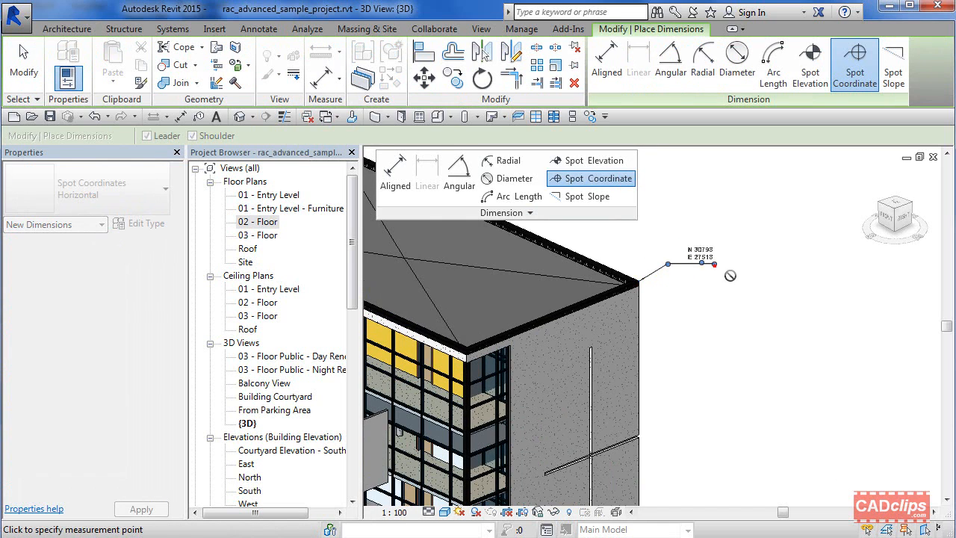
scroll(739, 276, up, 3)
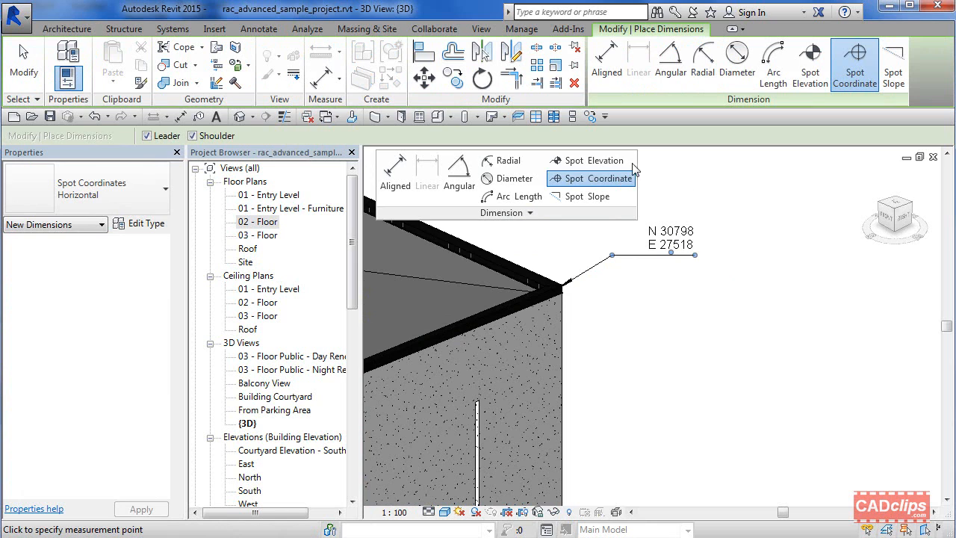
Place a spot elevation with a leader at the same roof parapet corner, above the spot coordinate, and end the command
middle_drag(800, 277, 833, 334)
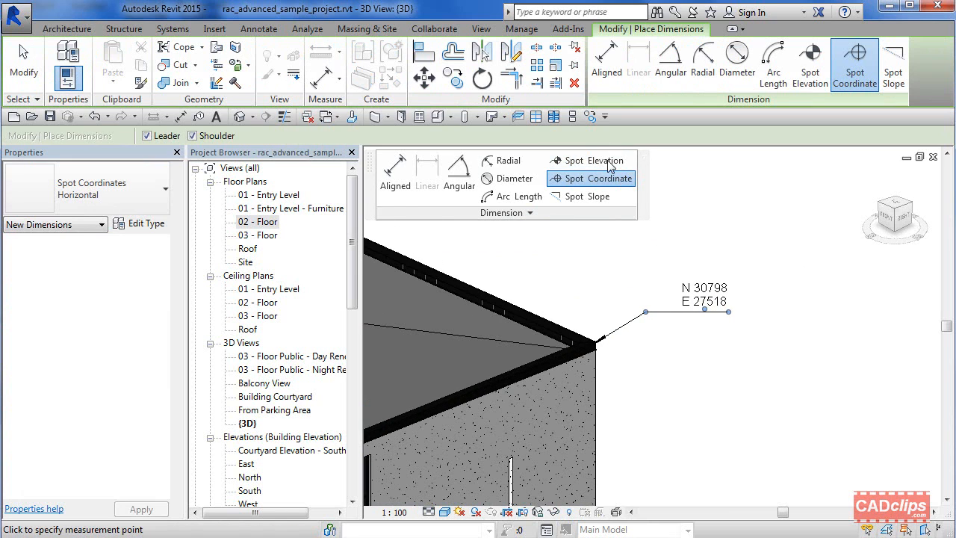
click(610, 163)
click(596, 342)
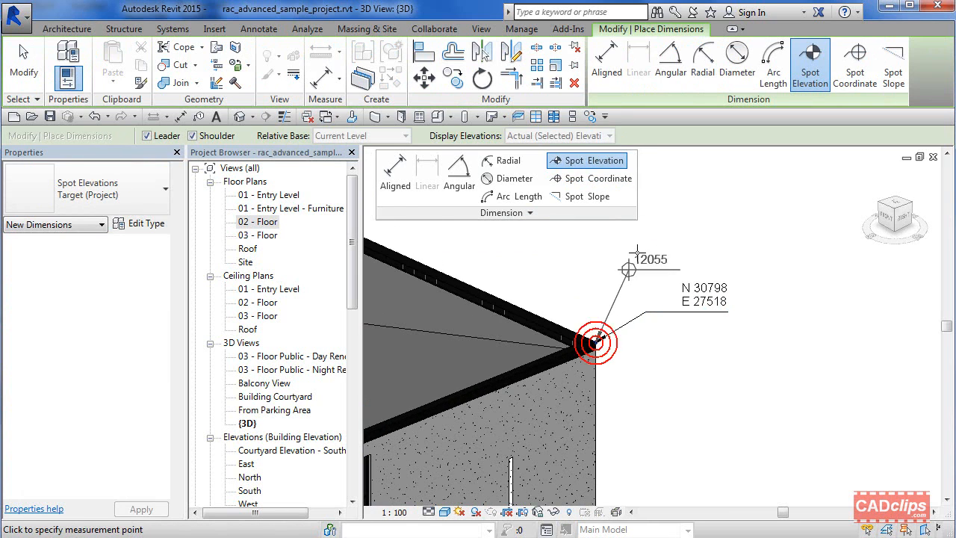
click(636, 252)
click(730, 251)
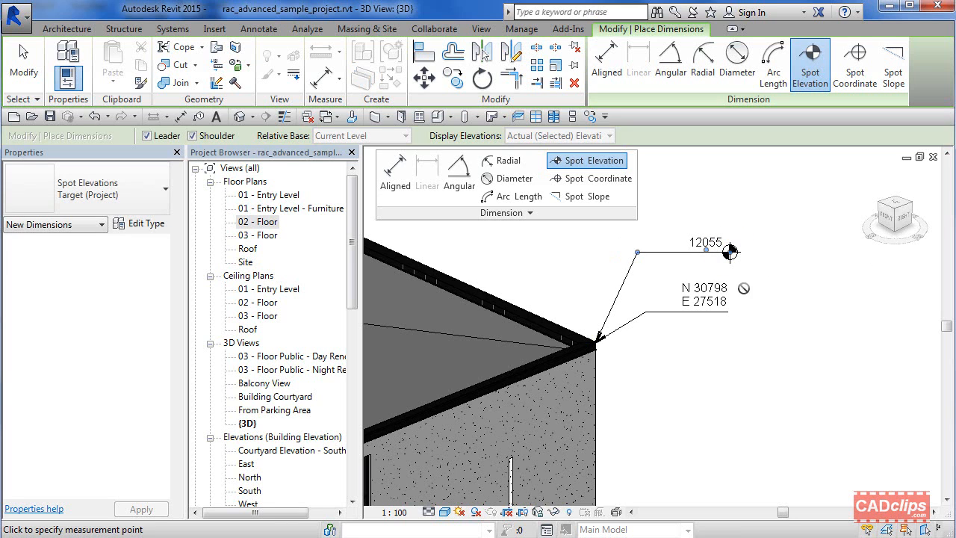
key(Escape)
key(Escape)
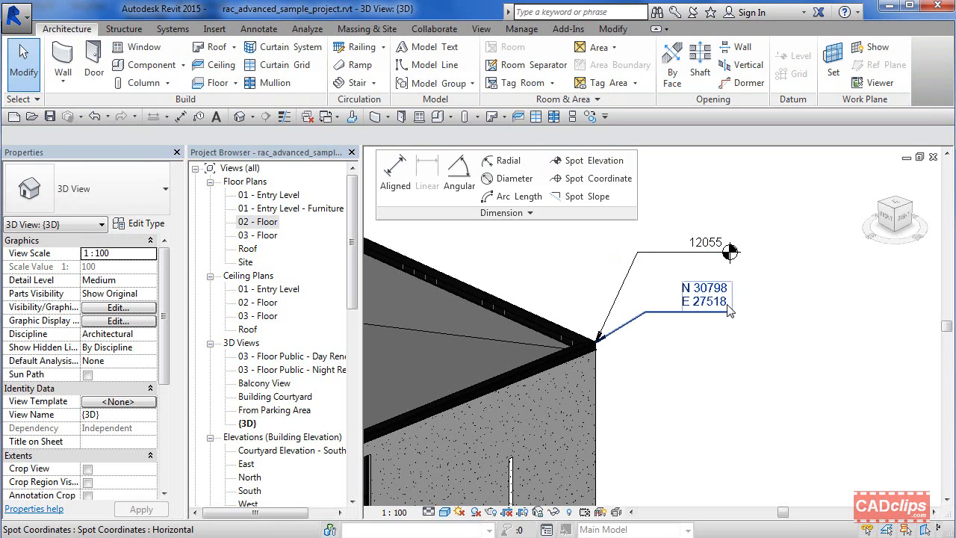
Place a spot elevation with a leader at the base corner of the exterior end wall, just above the foundation
scroll(698, 255, down, 1)
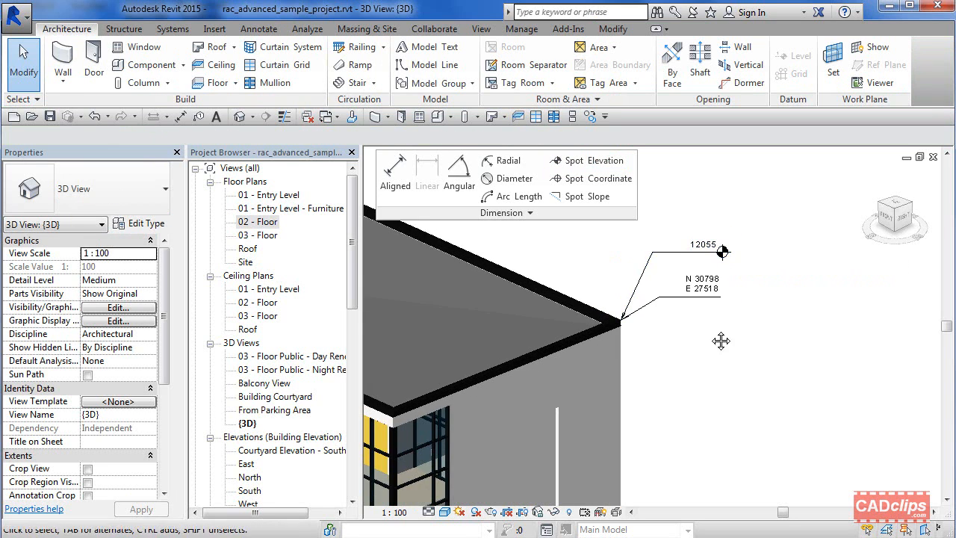
middle_drag(722, 341, 717, 209)
middle_drag(696, 354, 691, 232)
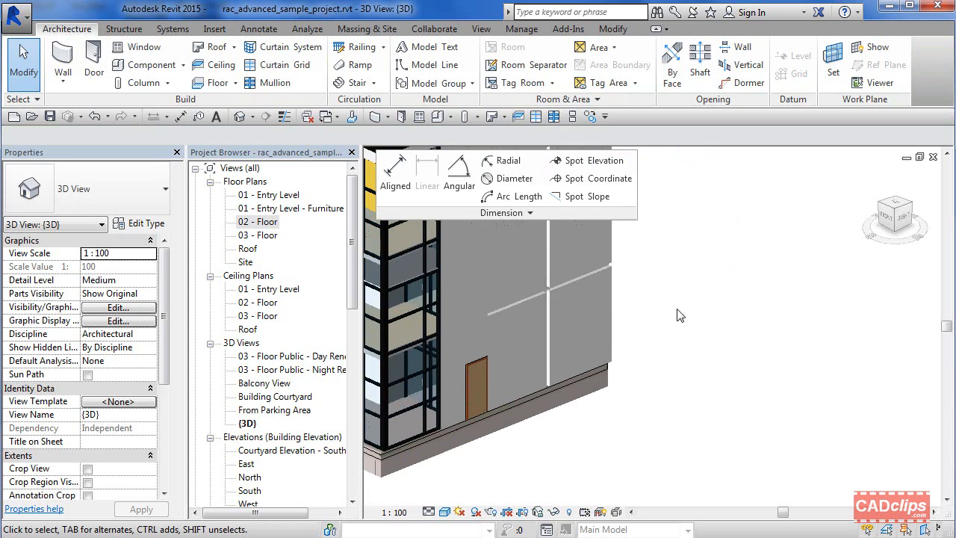
click(594, 161)
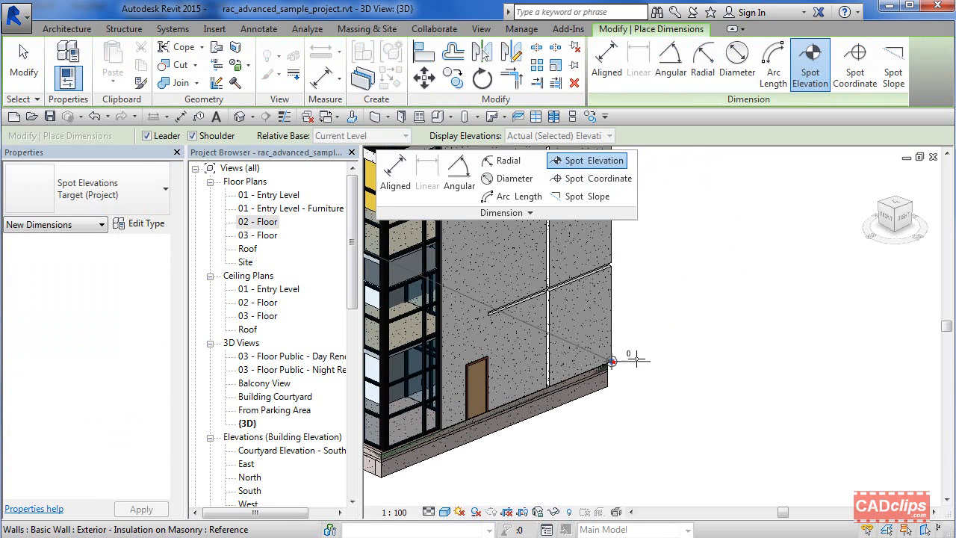
click(610, 363)
click(705, 337)
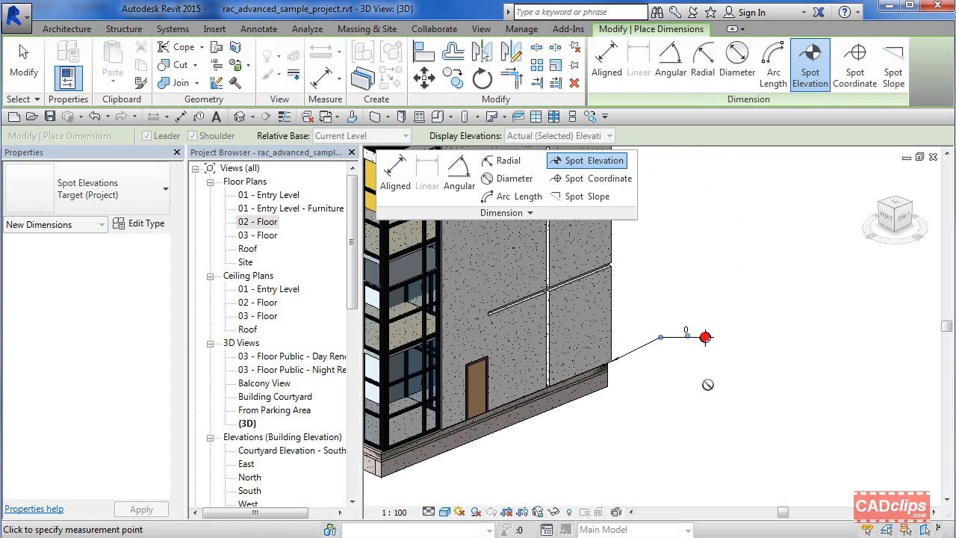
Place spot elevations with leaders at the foundation's lower outer corner and at the upper corner of the end wall's door
click(608, 386)
click(630, 423)
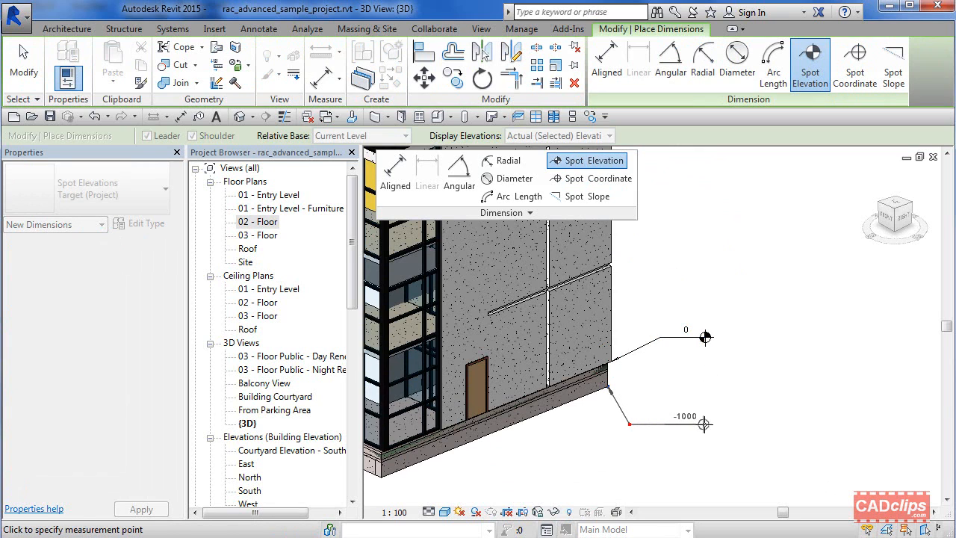
click(704, 424)
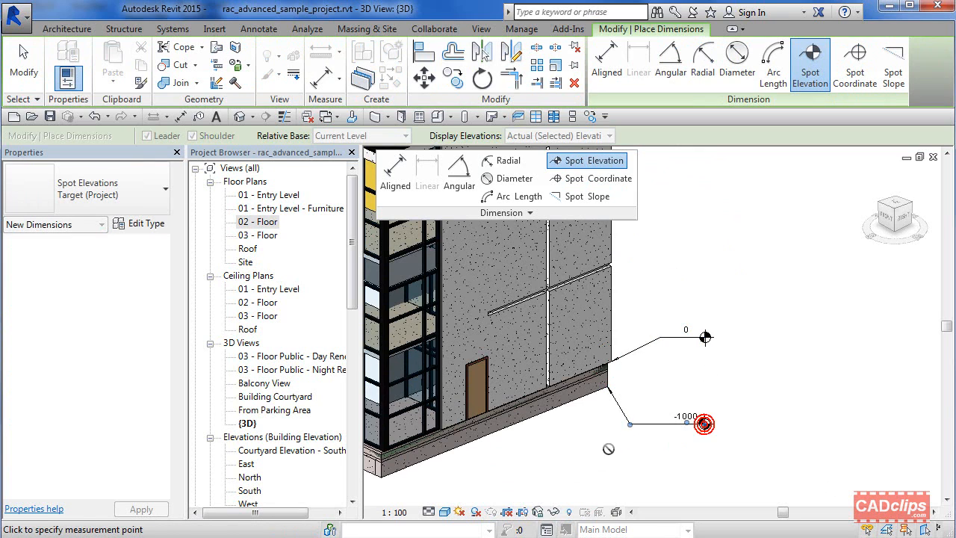
click(487, 356)
click(552, 437)
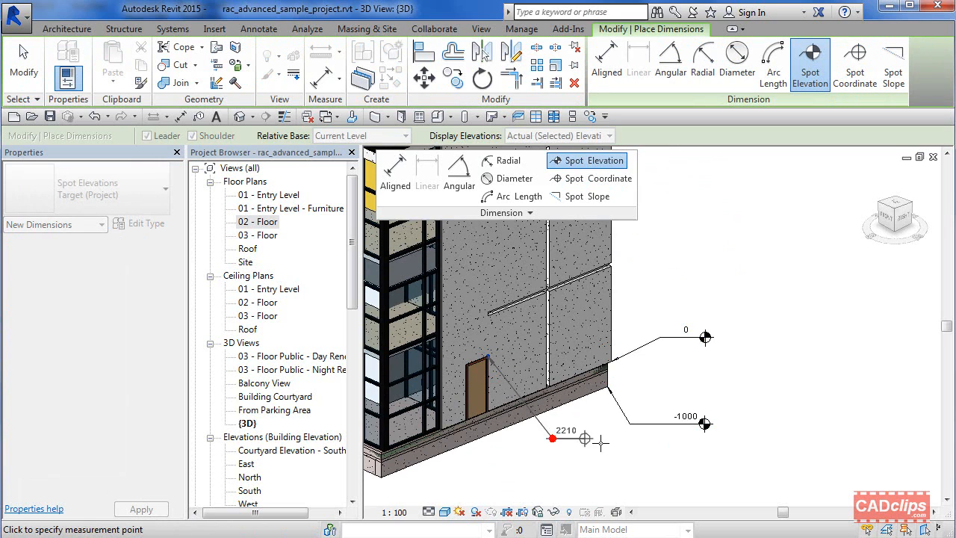
click(607, 441)
Save the 3D view's orientation and lock it under the name 3D-1, with the building's lower corner in view, and end Spot Elevation
middle_drag(614, 442, 816, 450)
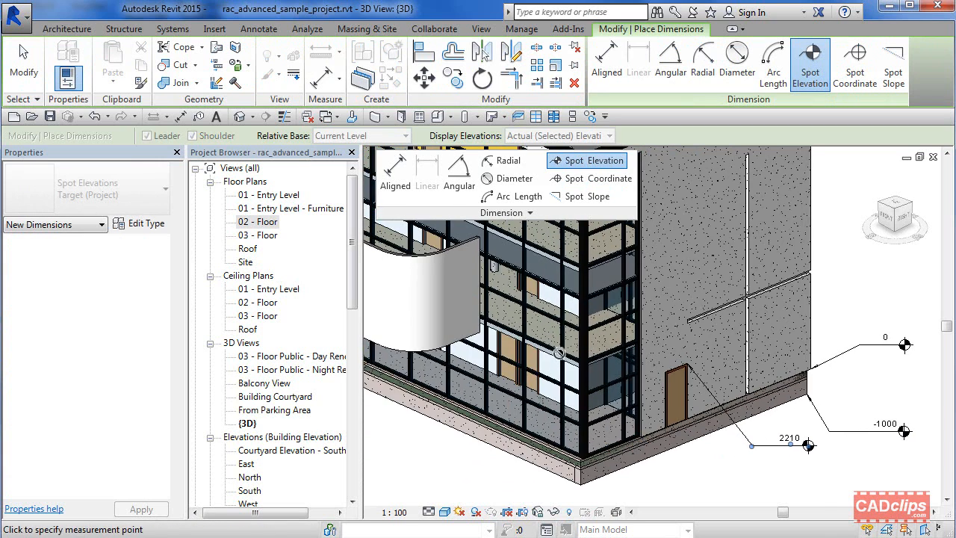
middle_drag(523, 328, 635, 399)
scroll(597, 364, down, 3)
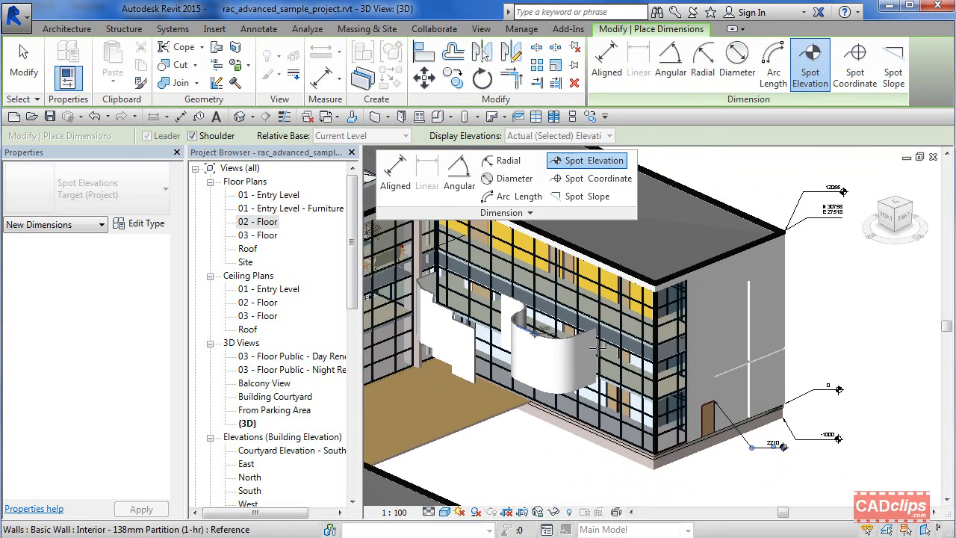
middle_drag(595, 300, 632, 278)
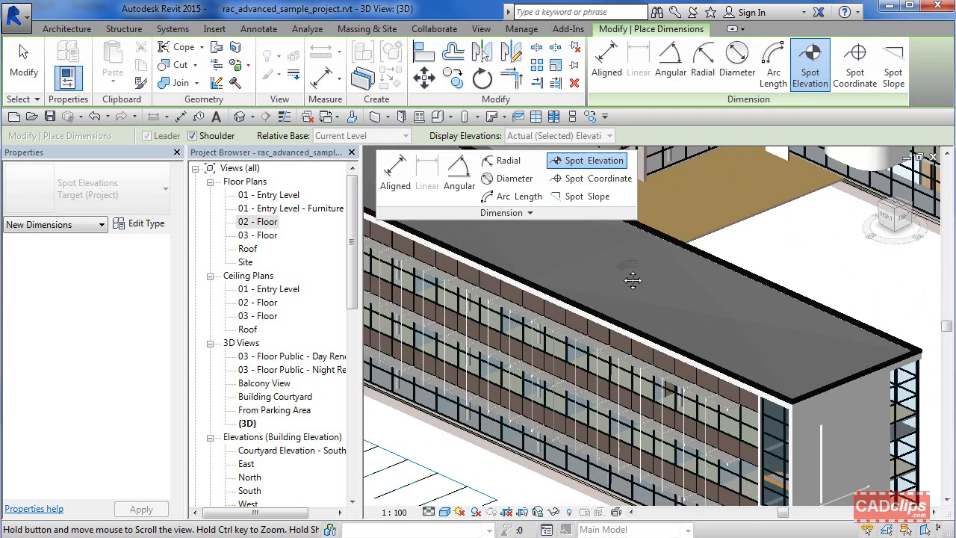
scroll(612, 377, down, 2)
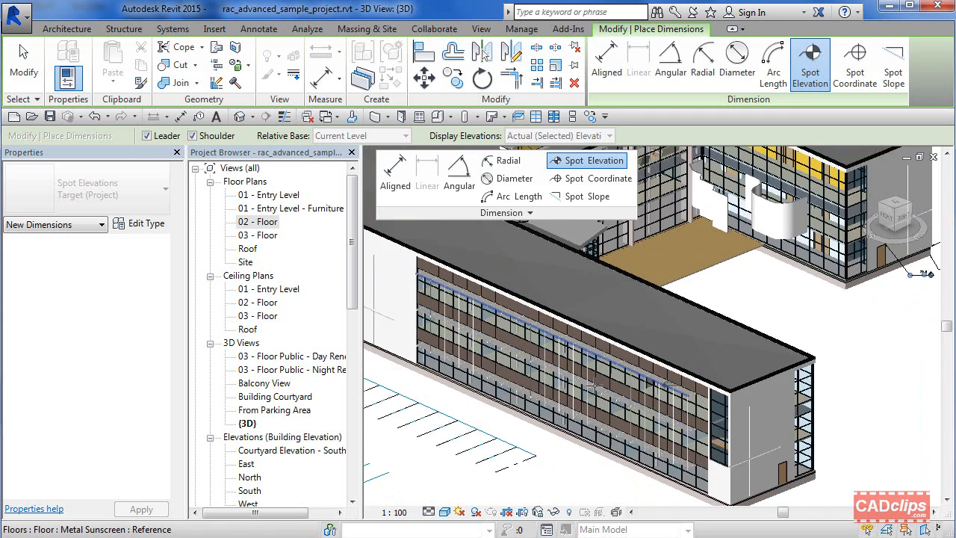
middle_drag(656, 382, 506, 388)
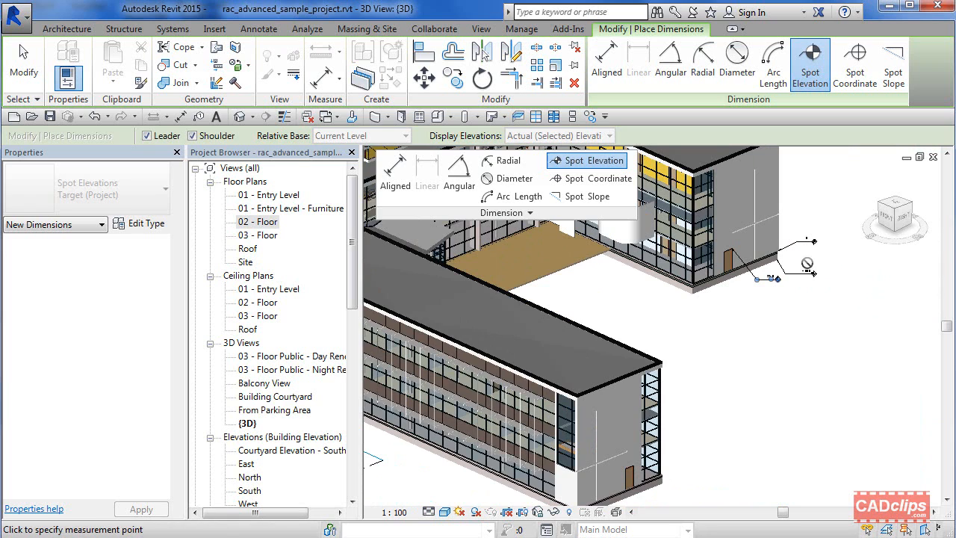
scroll(807, 263, up, 3)
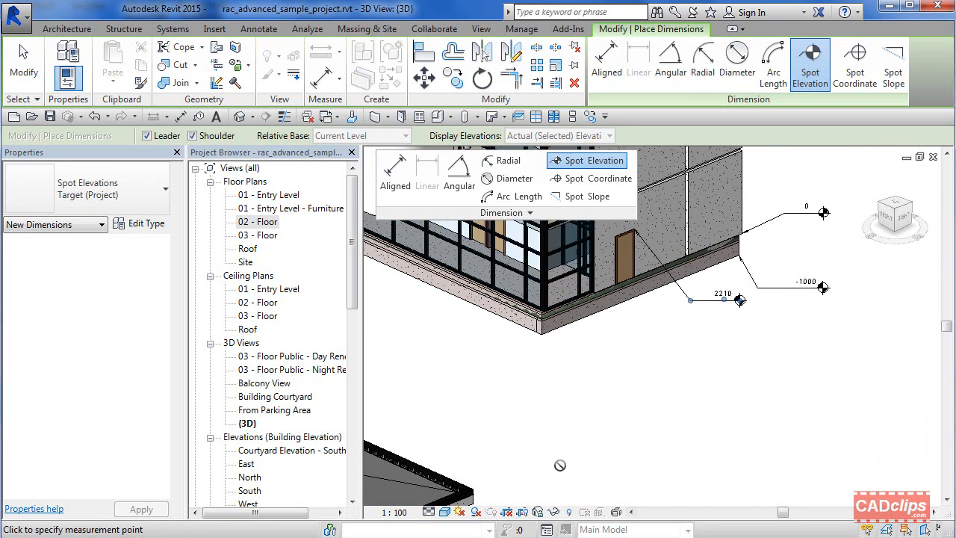
click(538, 511)
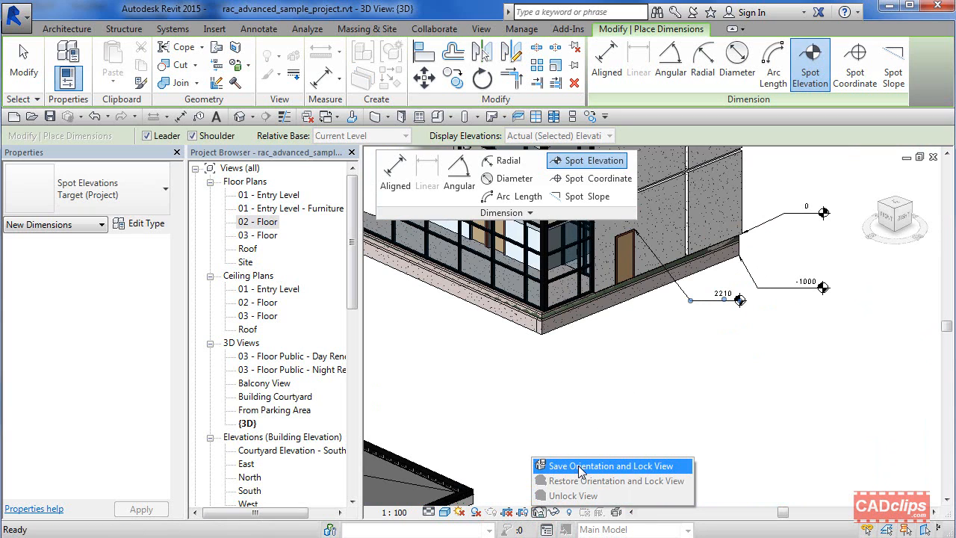
click(581, 466)
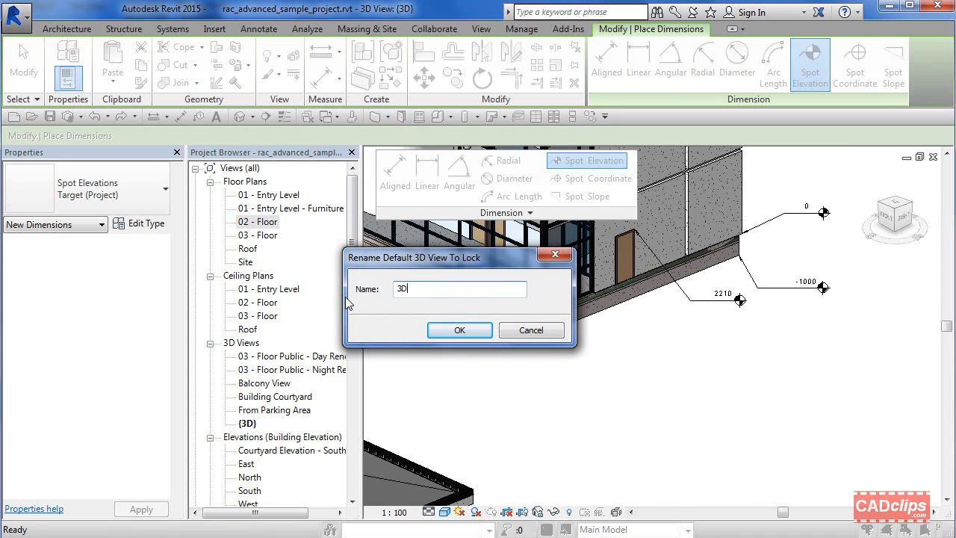
click(446, 340)
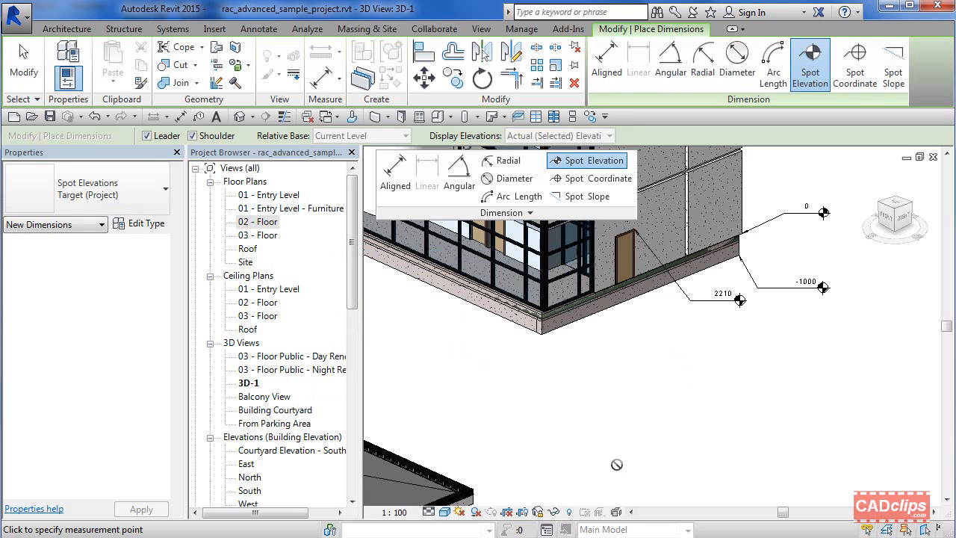
key(Escape)
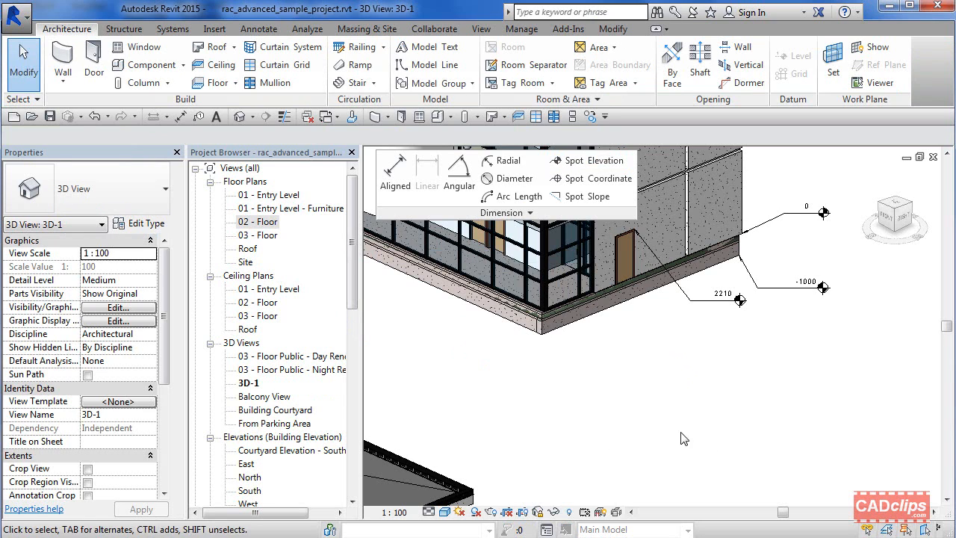
Place spot elevations with leaders at the curtain wall's corner mullion and at the lower corner of the end wall's door
middle_drag(709, 433, 681, 440)
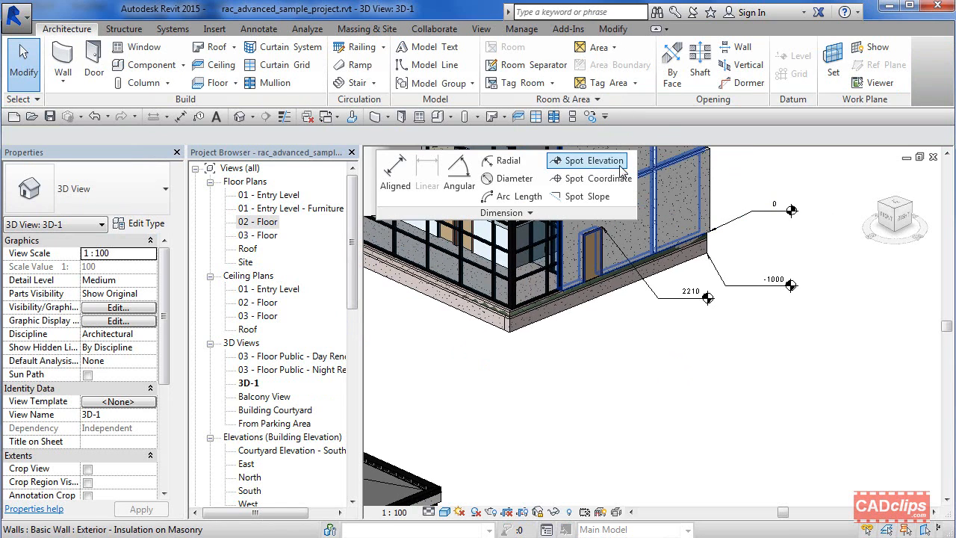
click(587, 160)
click(516, 278)
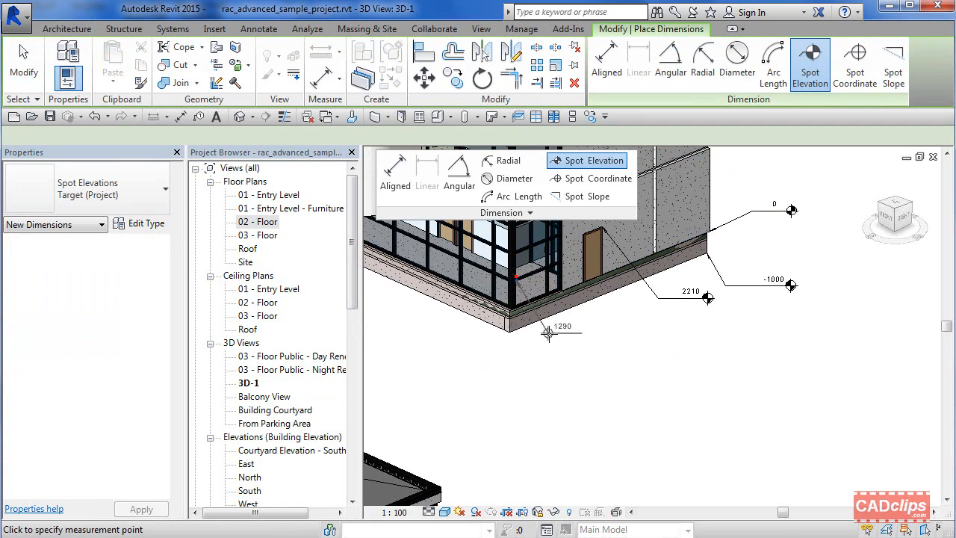
click(559, 350)
click(626, 350)
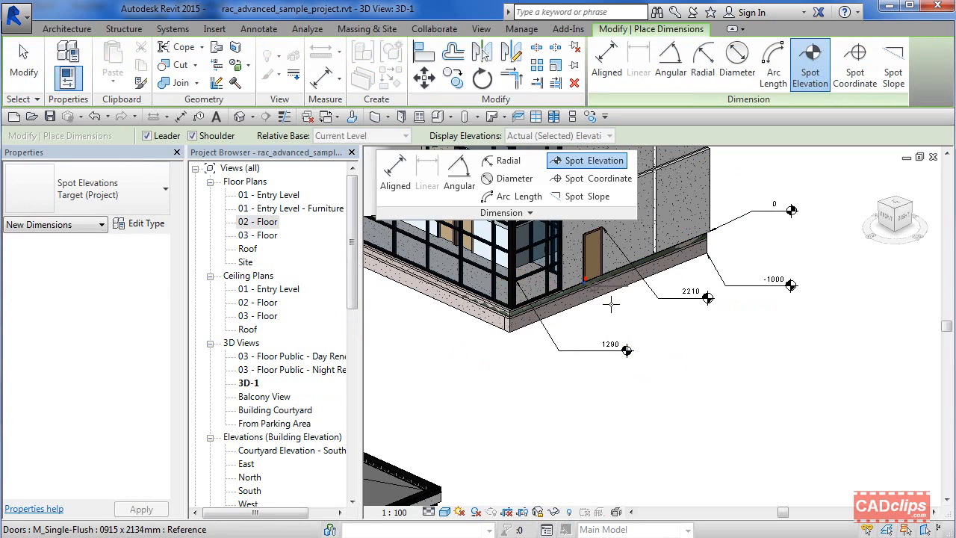
click(670, 318)
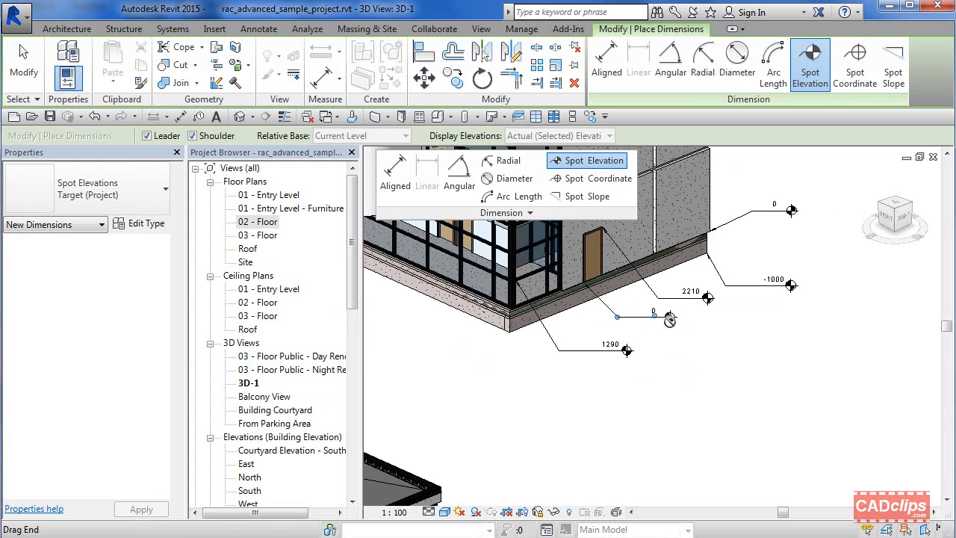
Place a spot coordinate with a leader on the curtain wall mullion beside the door and end the command
click(596, 179)
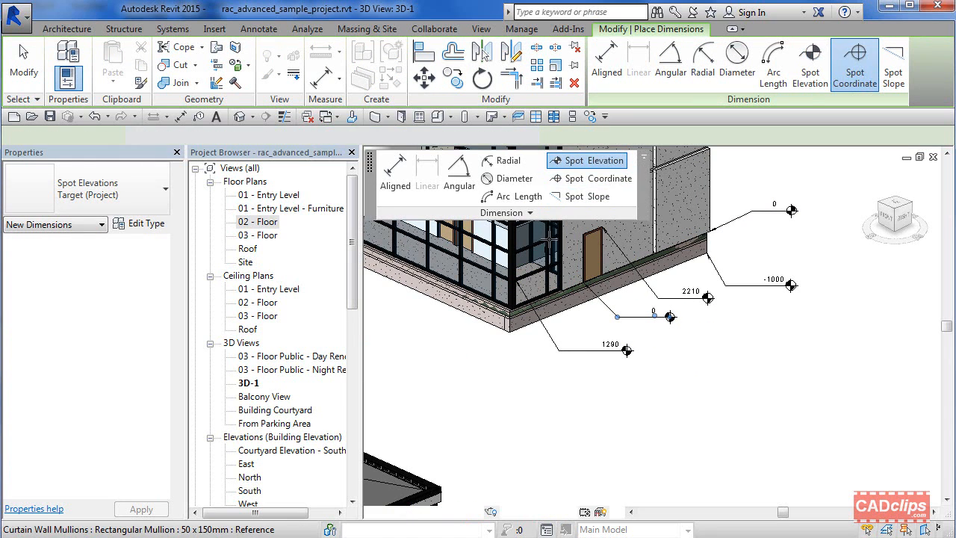
click(549, 240)
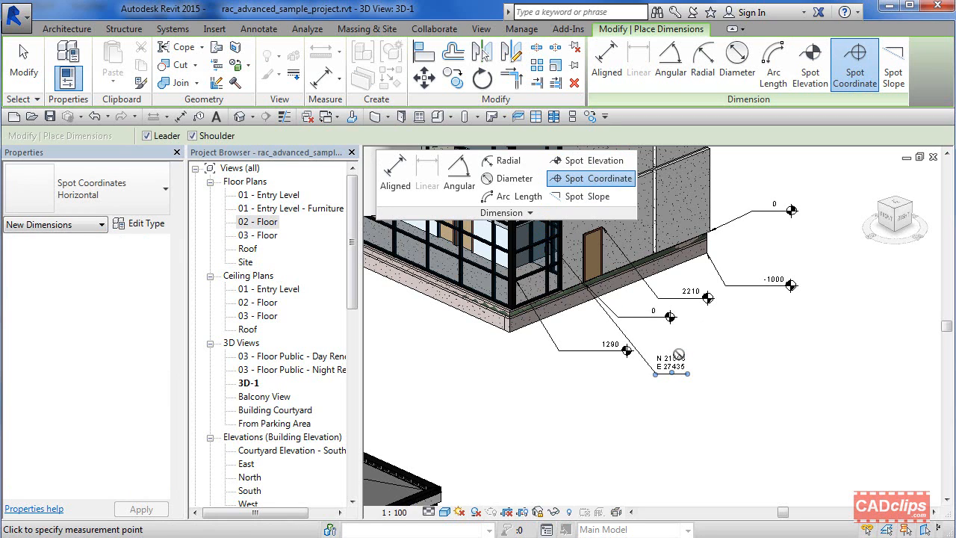
click(670, 364)
key(Escape)
key(Escape)
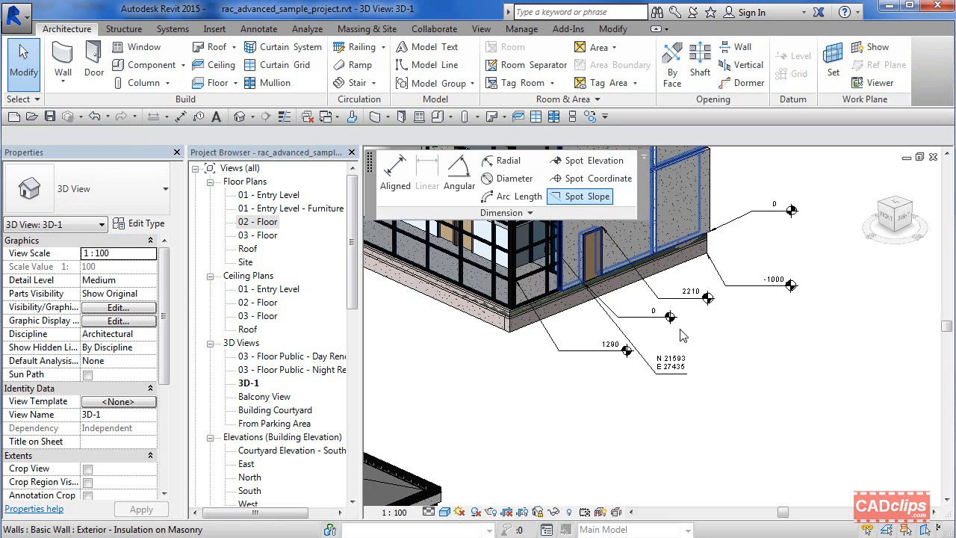
Open the 02 - Floor floor plan and show the dimensioned walls in the courtyard area
scroll(684, 339, down, 3)
middle_drag(684, 339, 748, 351)
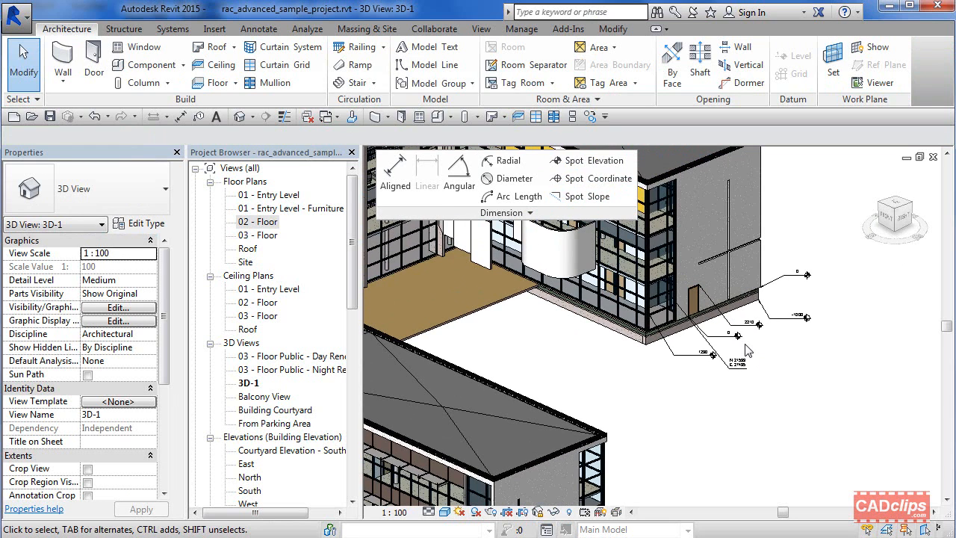
double_click(266, 221)
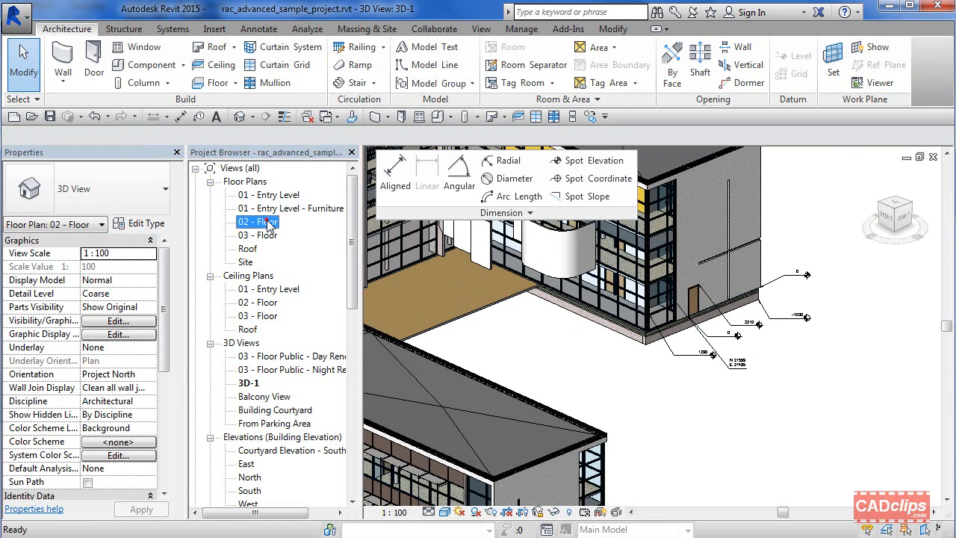
scroll(551, 292, down, 2)
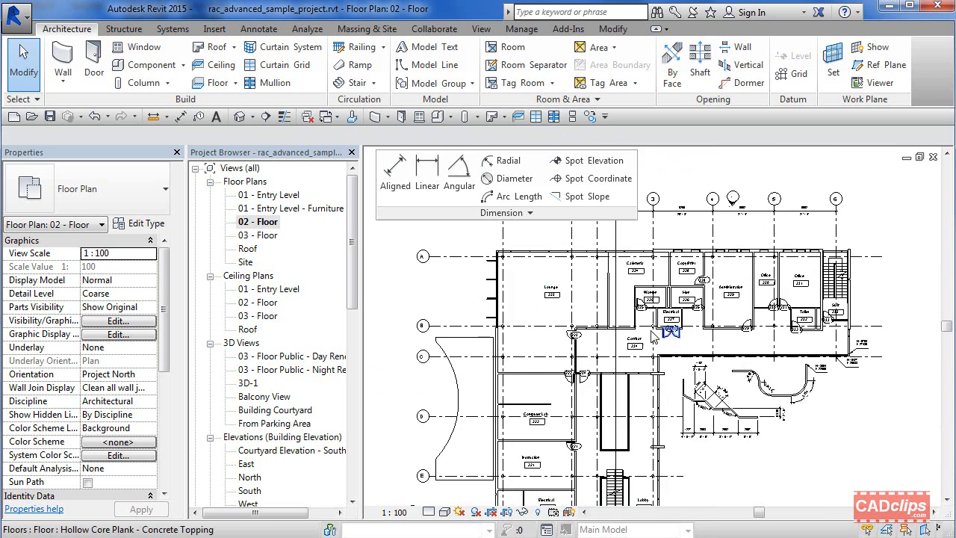
middle_drag(676, 348, 564, 263)
scroll(692, 380, up, 1)
middle_drag(692, 380, 642, 371)
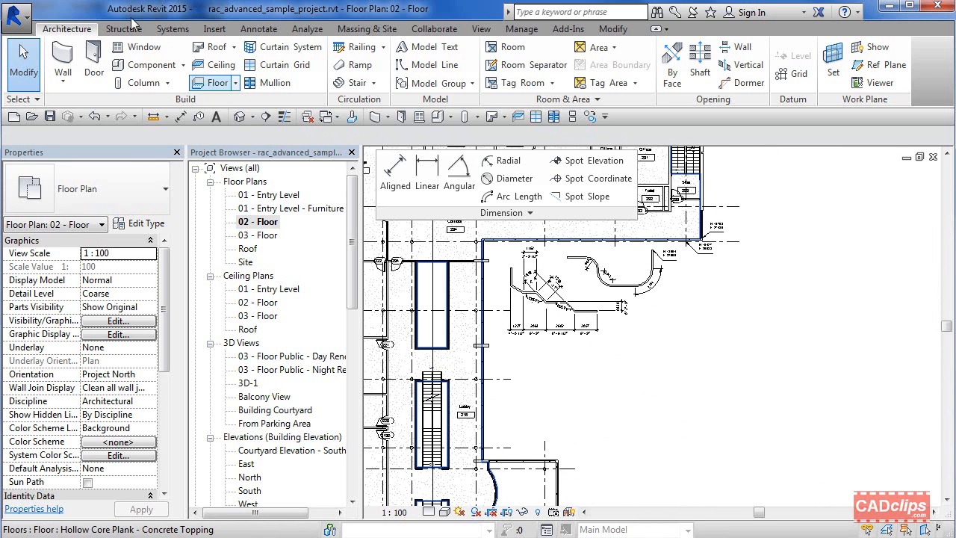
Start a Roof by Footprint and sketch a closed six-sided boundary below the dimensioned walls, with top and bottom edges about 8200 mm long
click(235, 48)
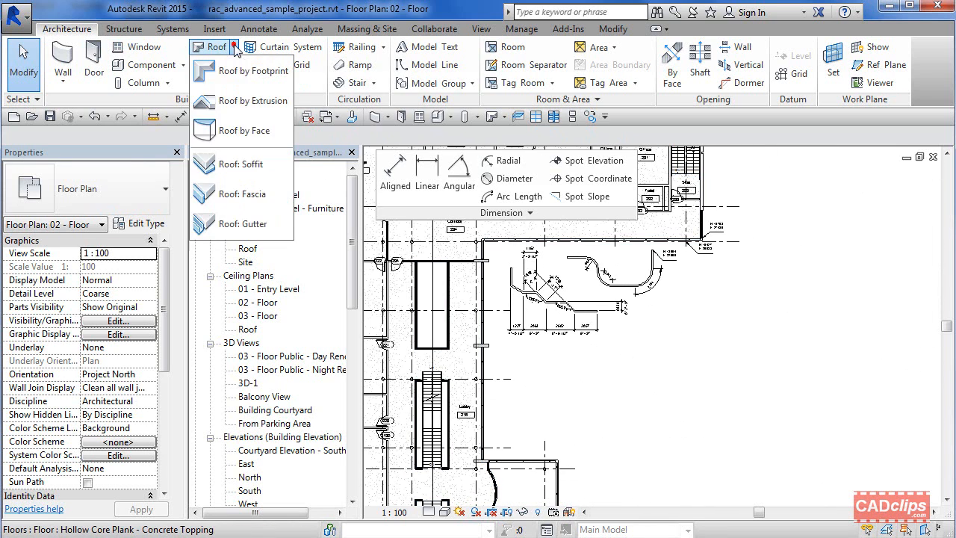
click(253, 71)
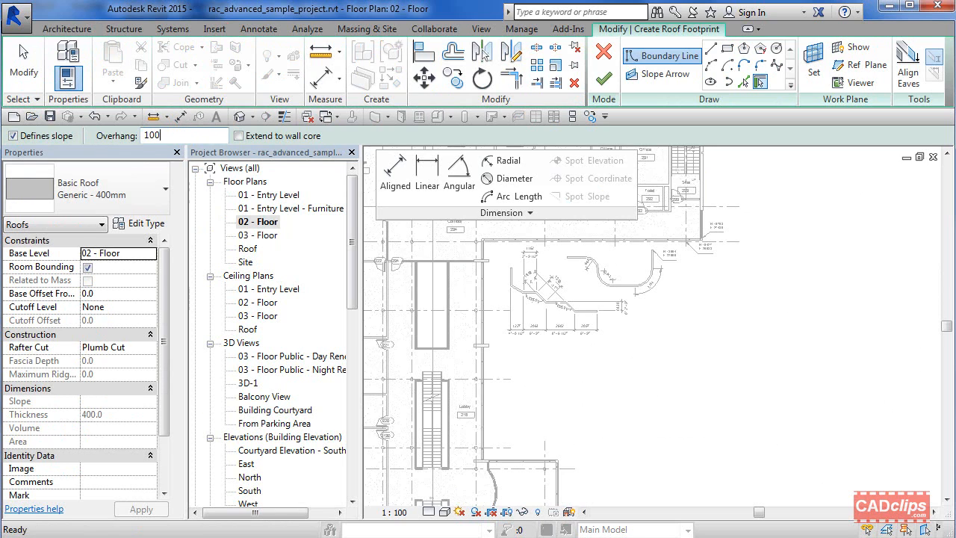
click(711, 49)
click(594, 366)
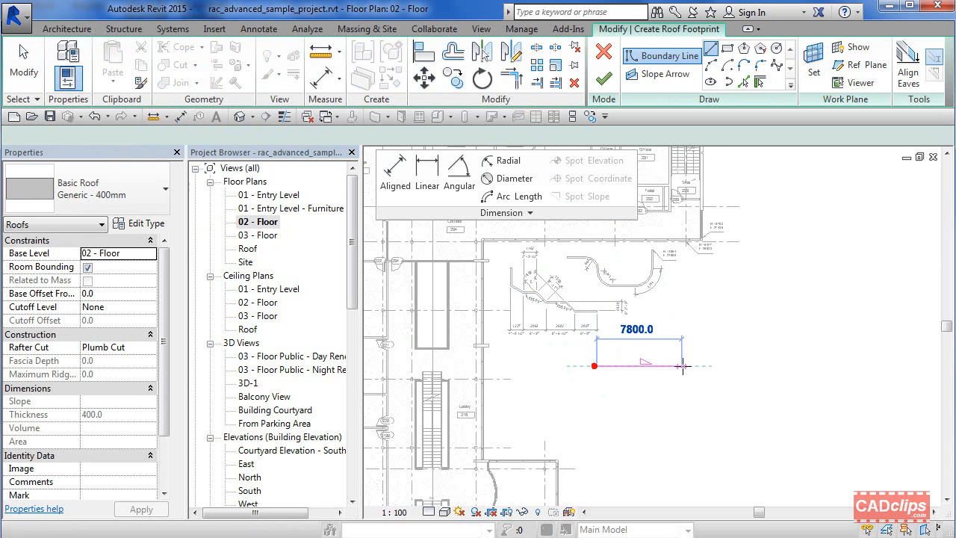
click(685, 365)
click(685, 412)
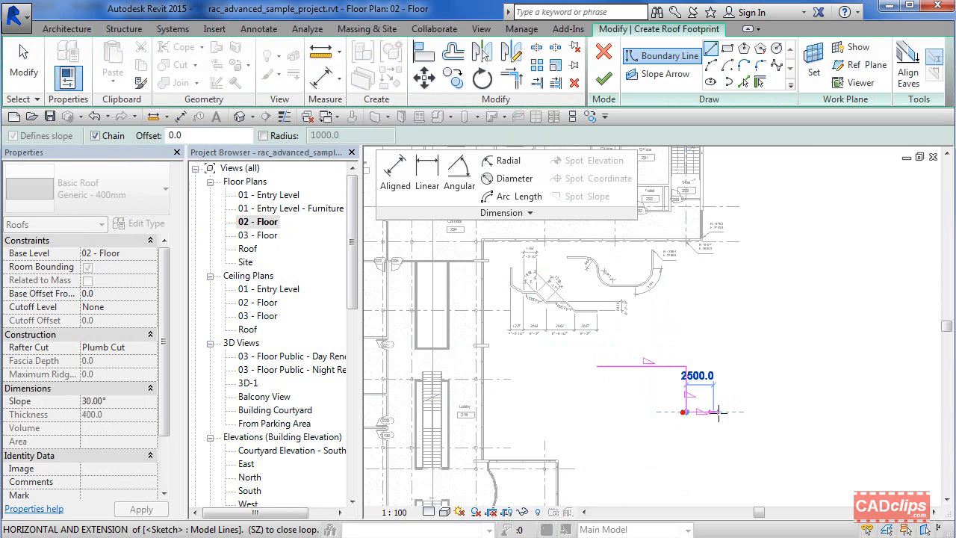
click(723, 412)
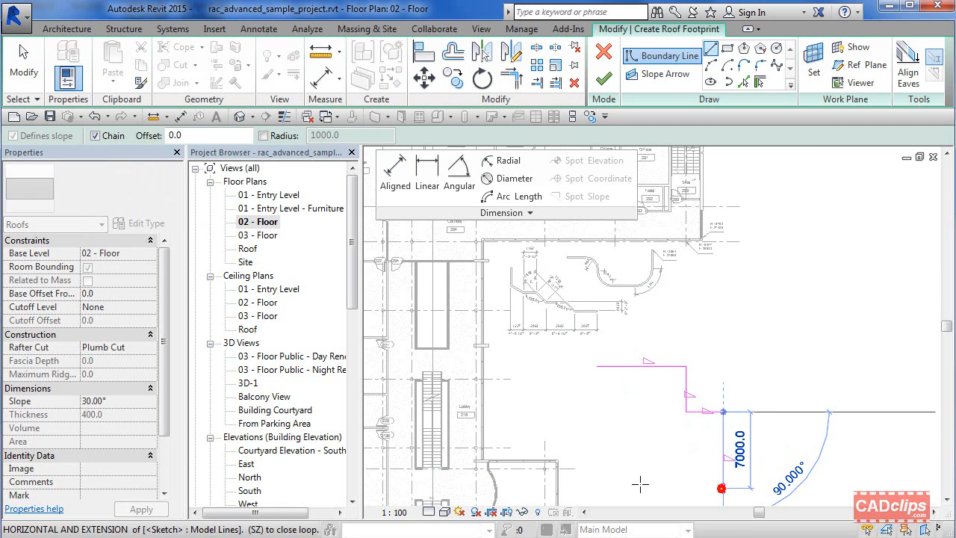
click(723, 487)
click(633, 488)
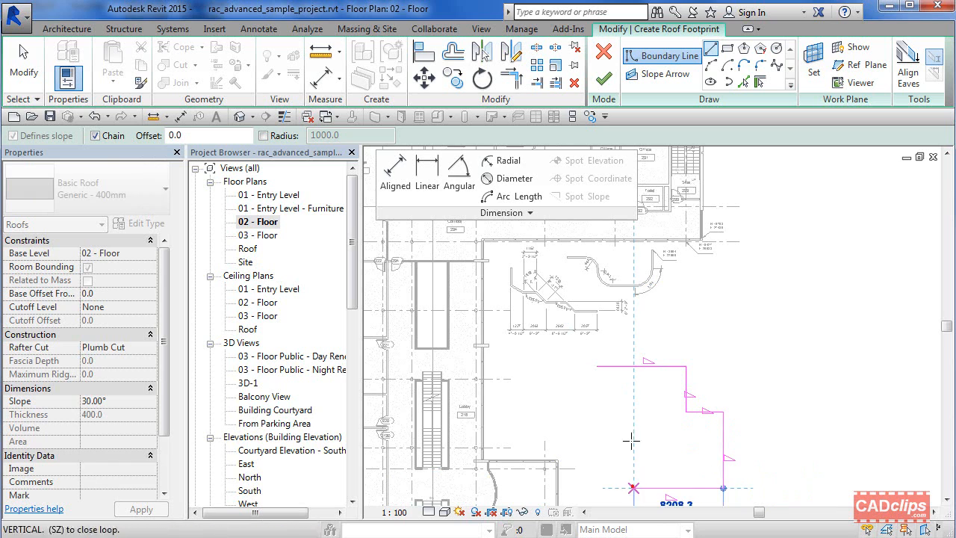
click(595, 365)
key(Escape)
key(Escape)
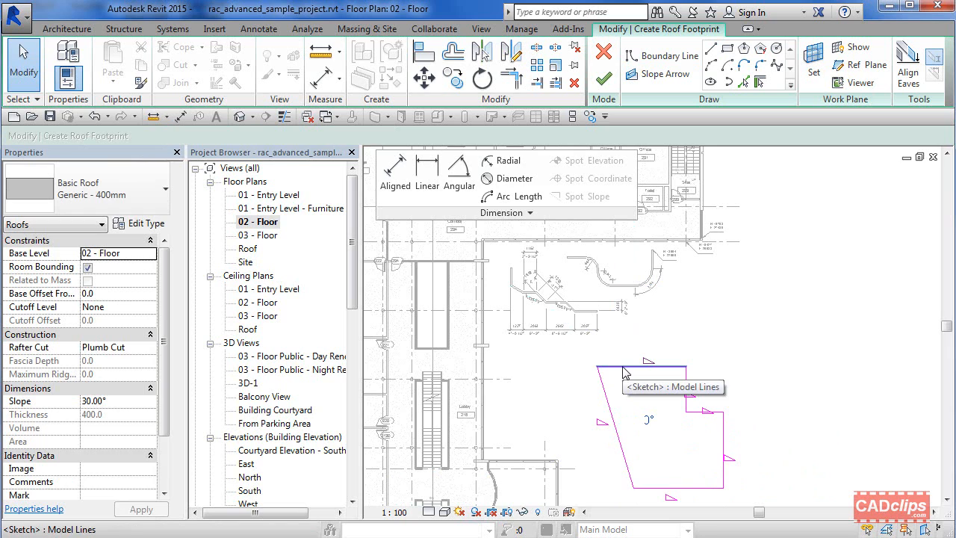
Set the slope of all the roof's boundary lines to 45° and finish the footprint
key(Tab)
click(624, 371)
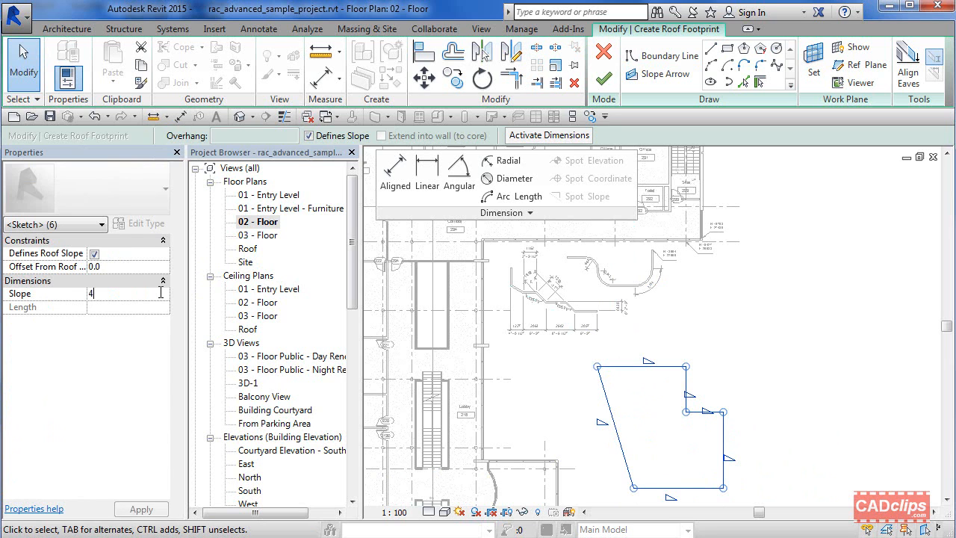
key(Return)
click(765, 341)
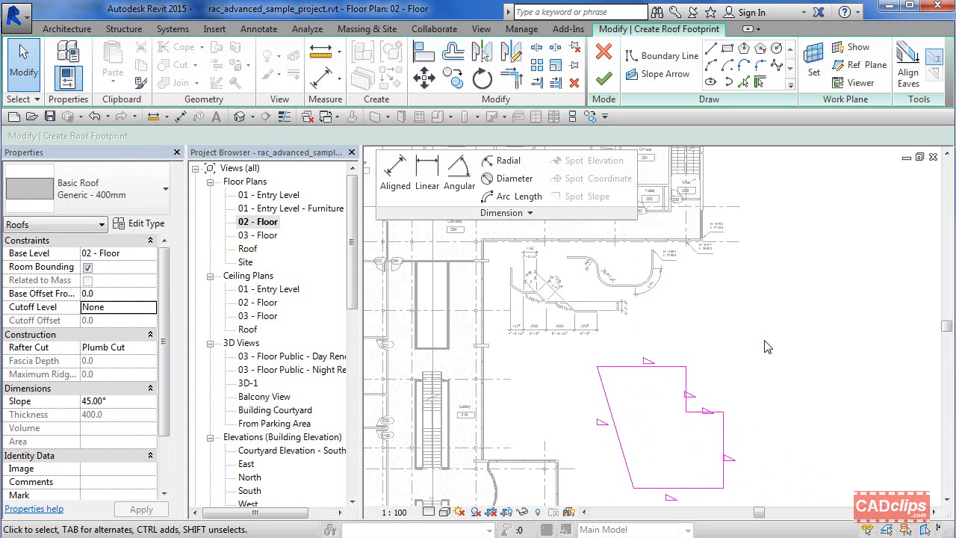
click(604, 78)
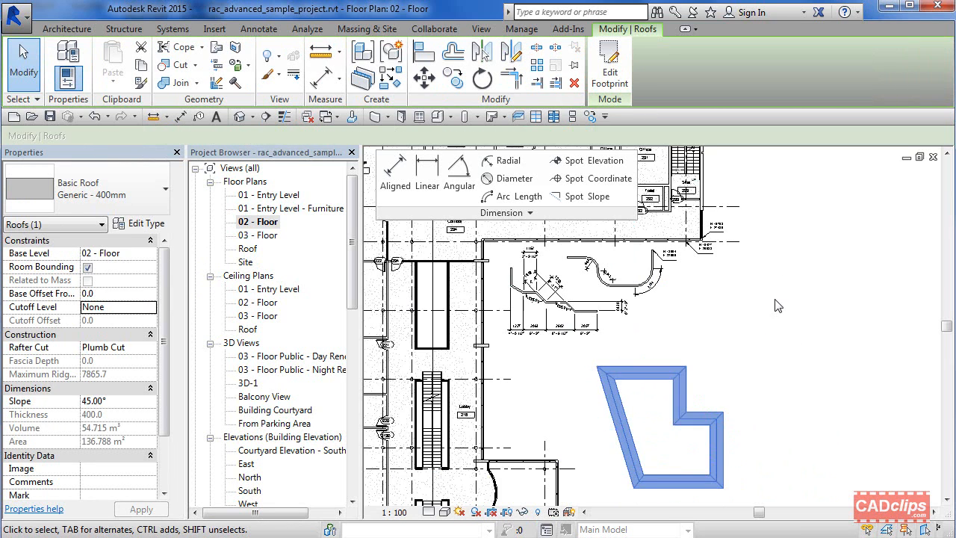
click(758, 319)
Examine the new roof in the default 3D view and in the 3D-1 view, and select it there
middle_drag(748, 399, 715, 306)
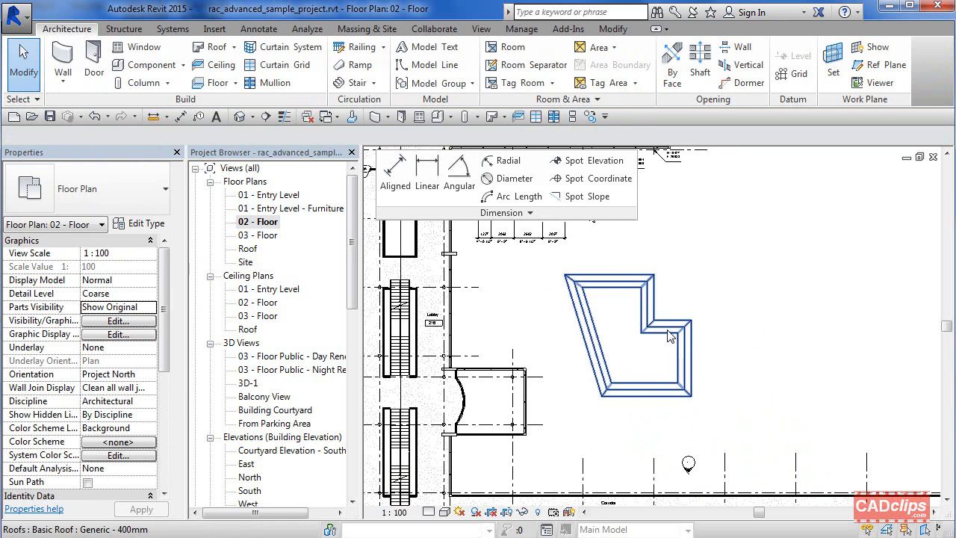
click(239, 117)
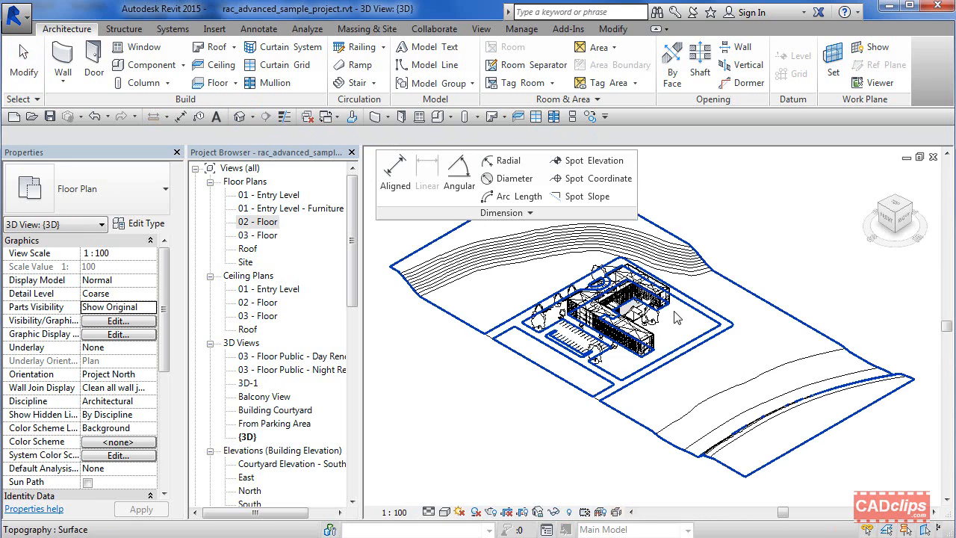
scroll(657, 320, up, 3)
scroll(649, 302, up, 2)
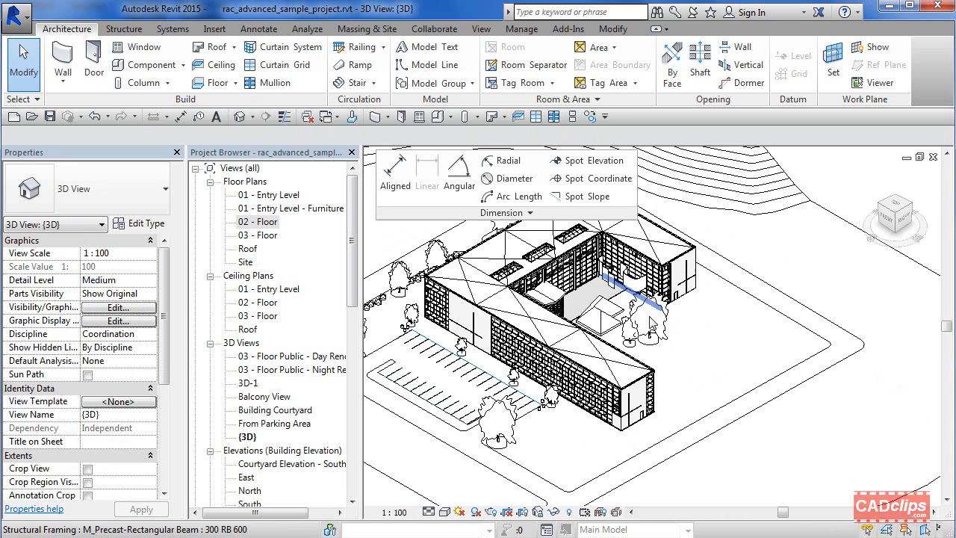
double_click(255, 383)
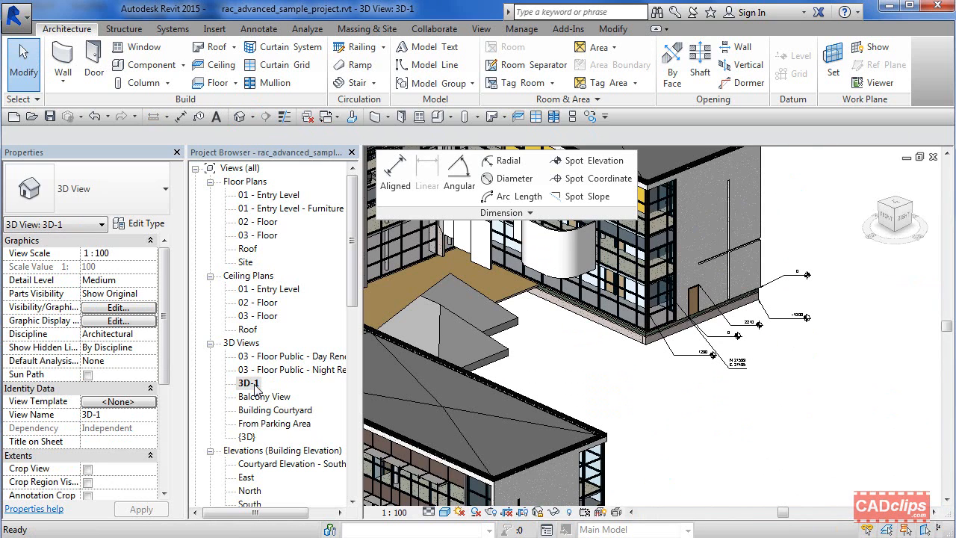
middle_drag(454, 327, 530, 339)
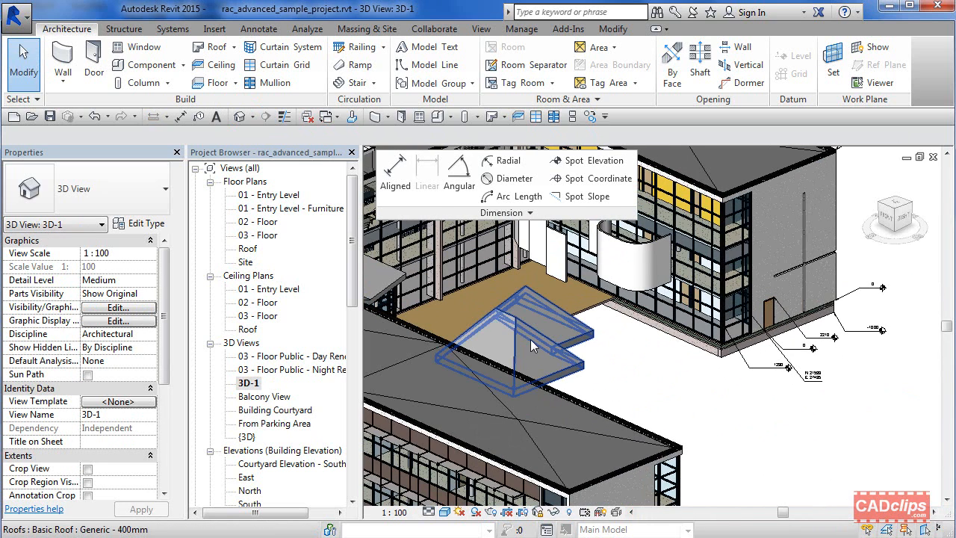
click(530, 339)
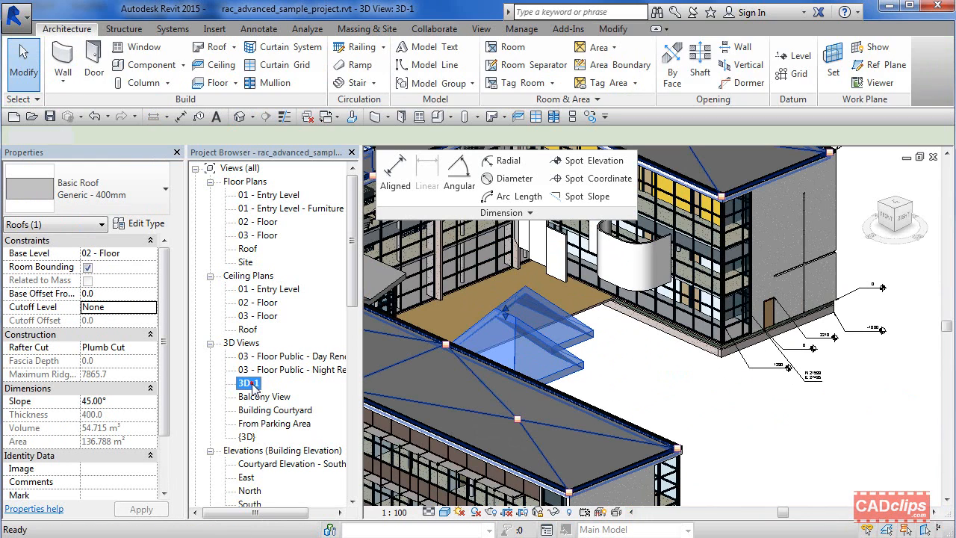
In the {3D} view, edit the selected roof's footprint and set the slope of its long edge toward the tree side's far corner to 42°
double_click(247, 437)
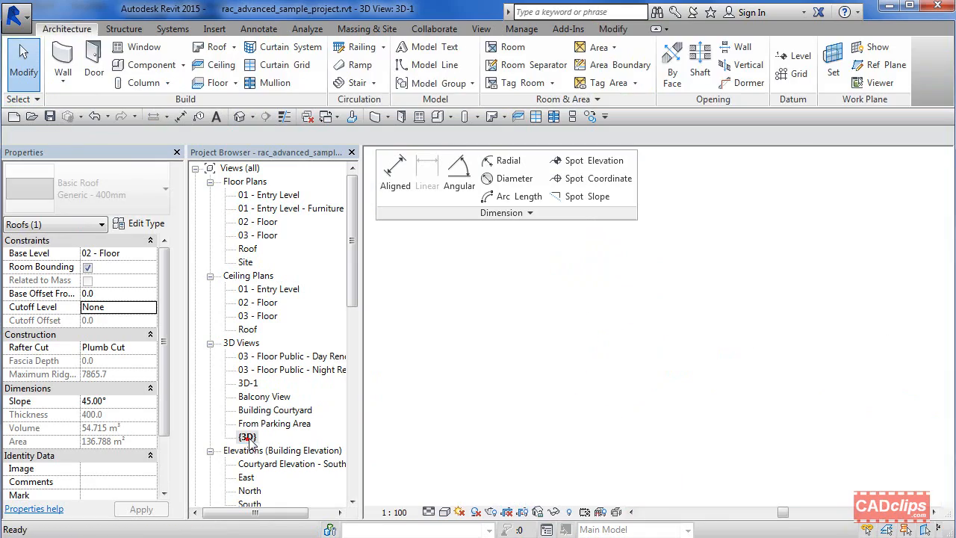
shift+middle_drag(660, 310, 603, 321)
scroll(602, 321, up, 6)
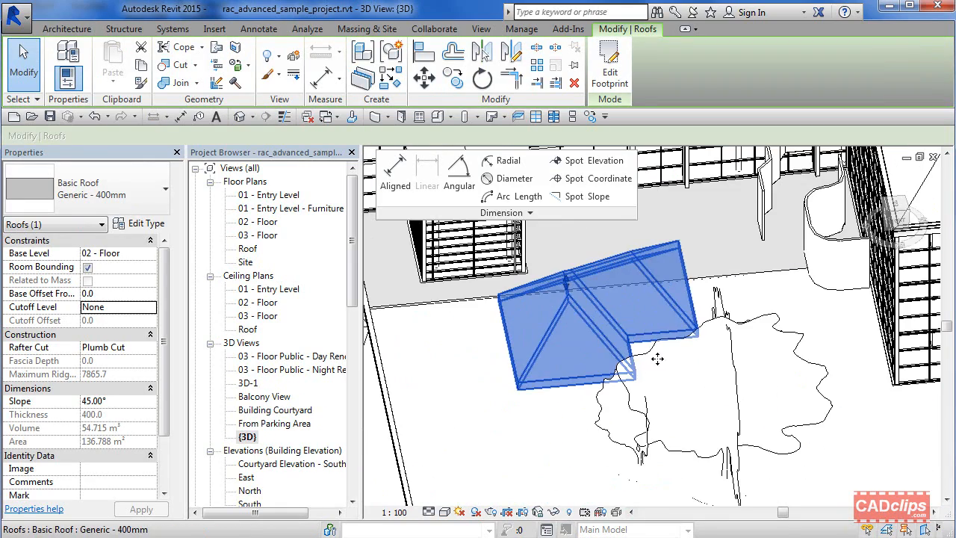
shift+middle_drag(680, 392, 728, 403)
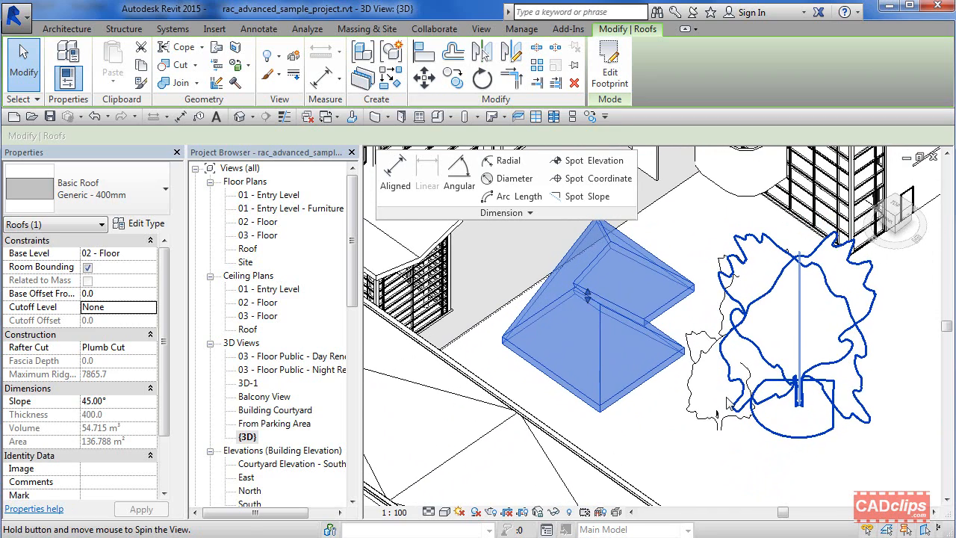
click(611, 75)
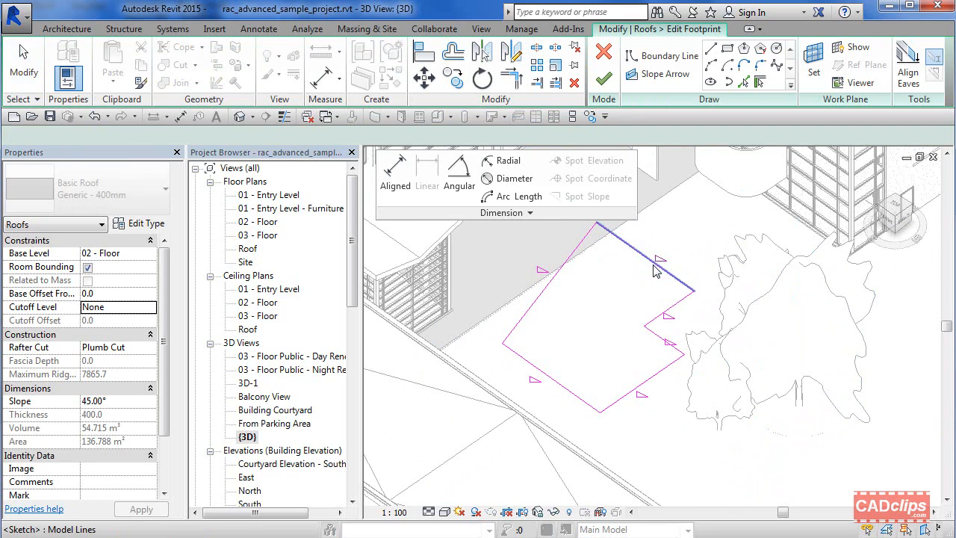
click(655, 267)
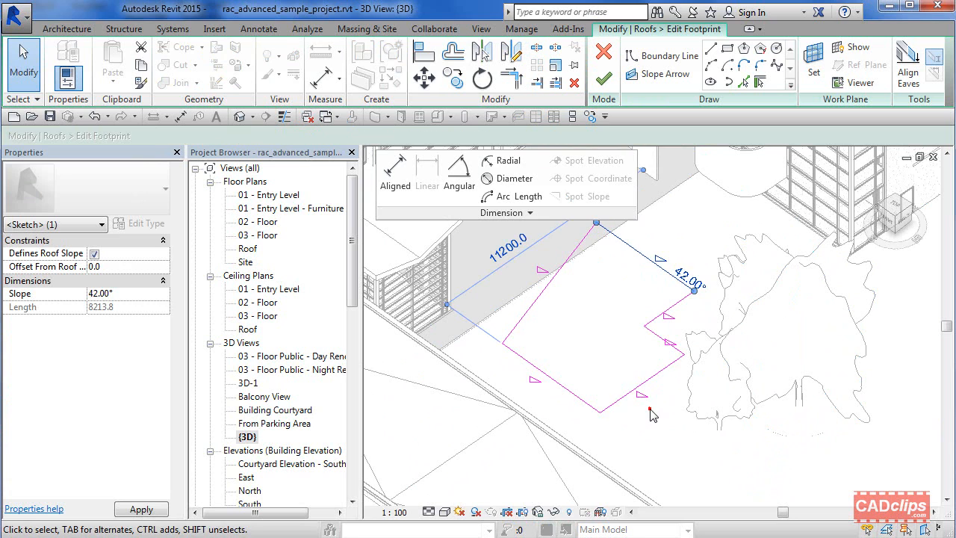
Set the slope of the opposite parallel footprint edge to 40°, finish the footprint and deselect the roof
click(576, 402)
click(581, 397)
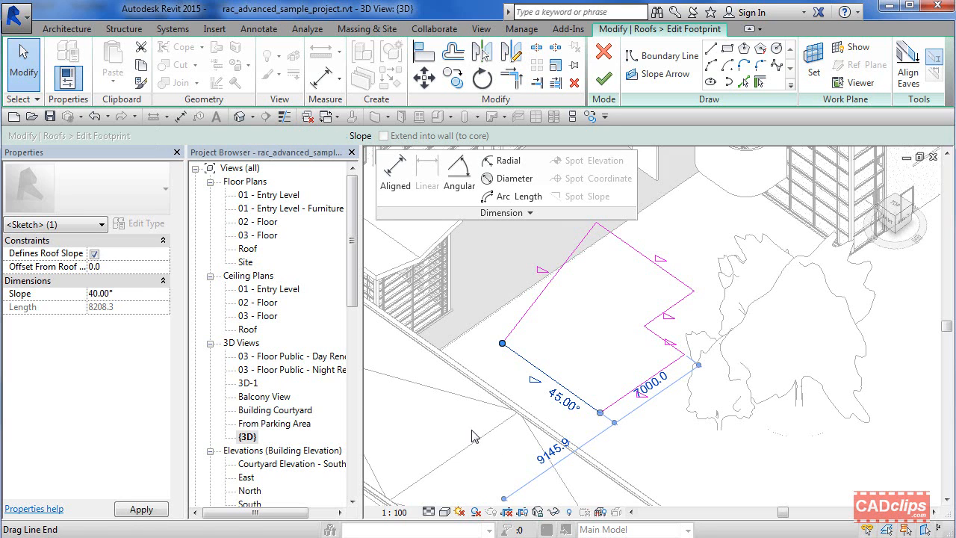
click(669, 446)
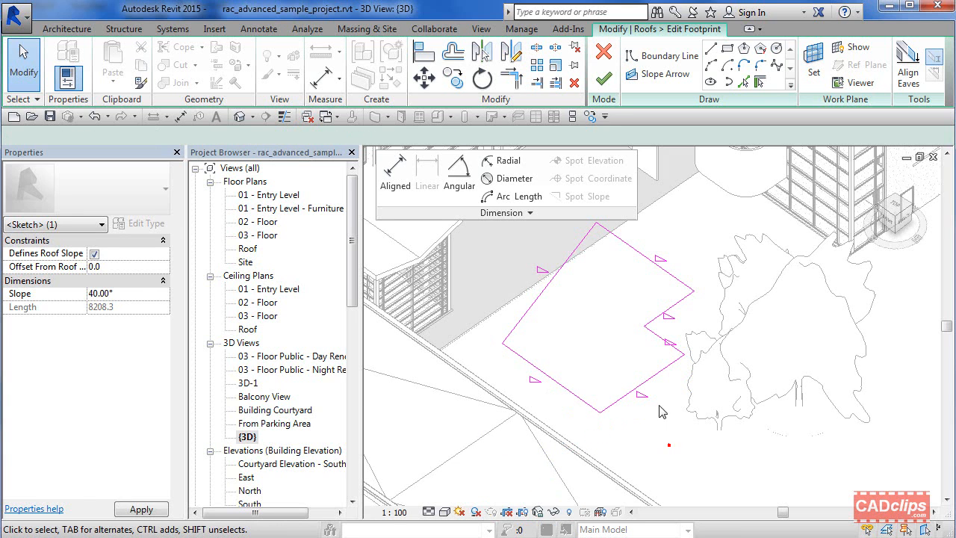
click(605, 75)
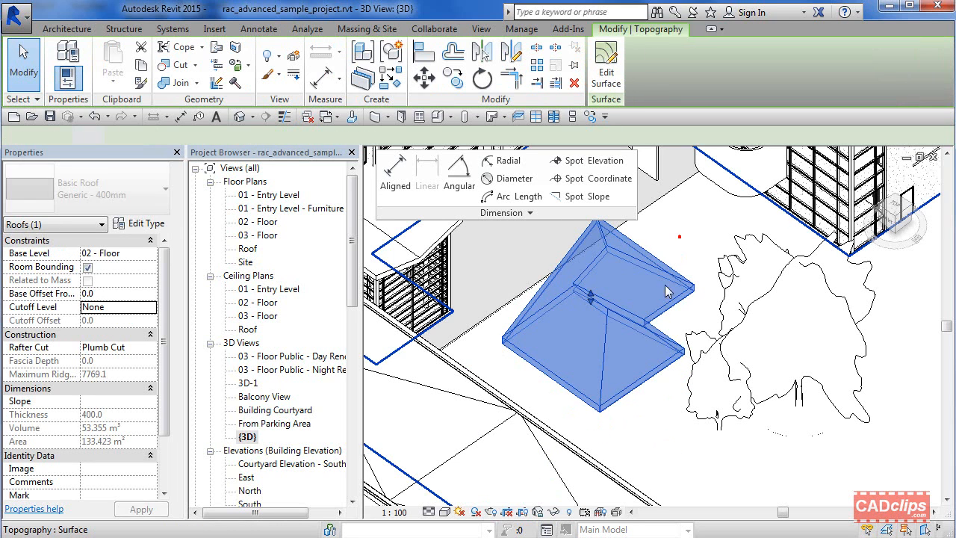
click(665, 310)
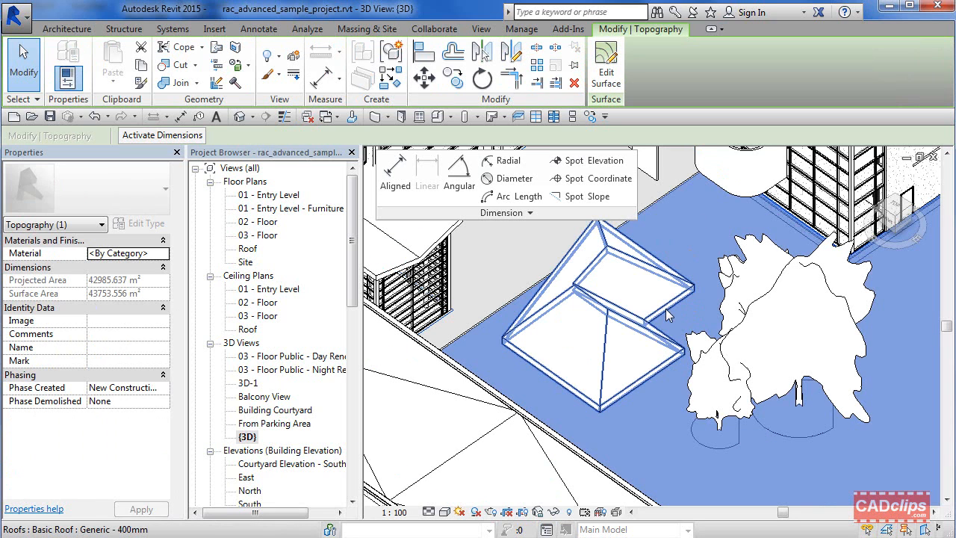
Open the Site floor plan and move the new roof out of the courtyard to open ground east of the trees
click(245, 262)
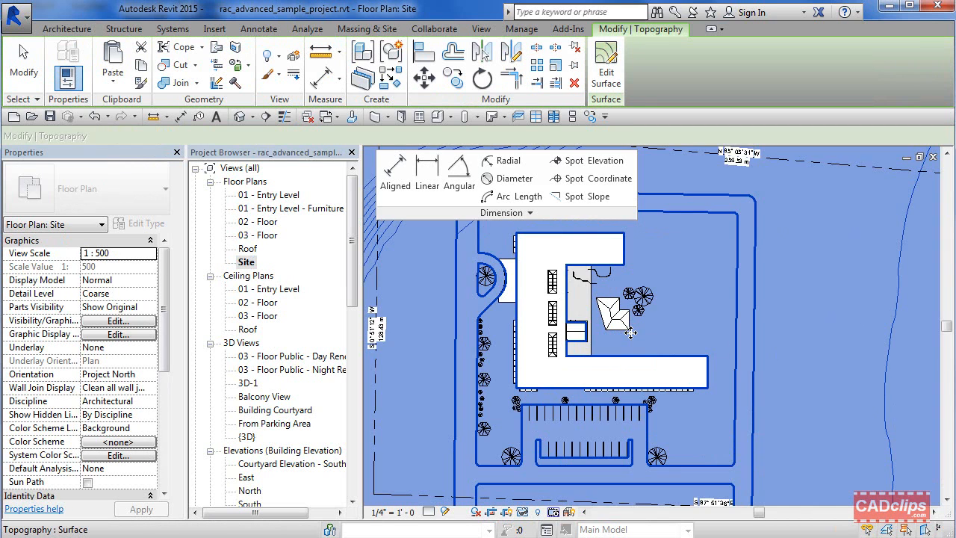
scroll(630, 333, up, 5)
drag(619, 322, 737, 338)
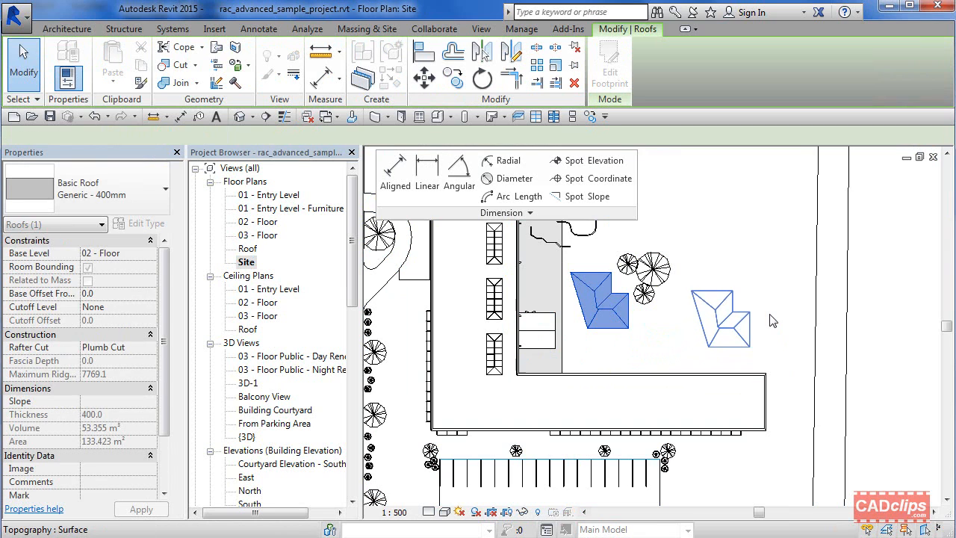
Start Spot Slope for the moved roof and set the Sloped type's leader arrowhead to Arrow Filled 15 Degree
scroll(761, 327, up, 4)
scroll(731, 245, up, 2)
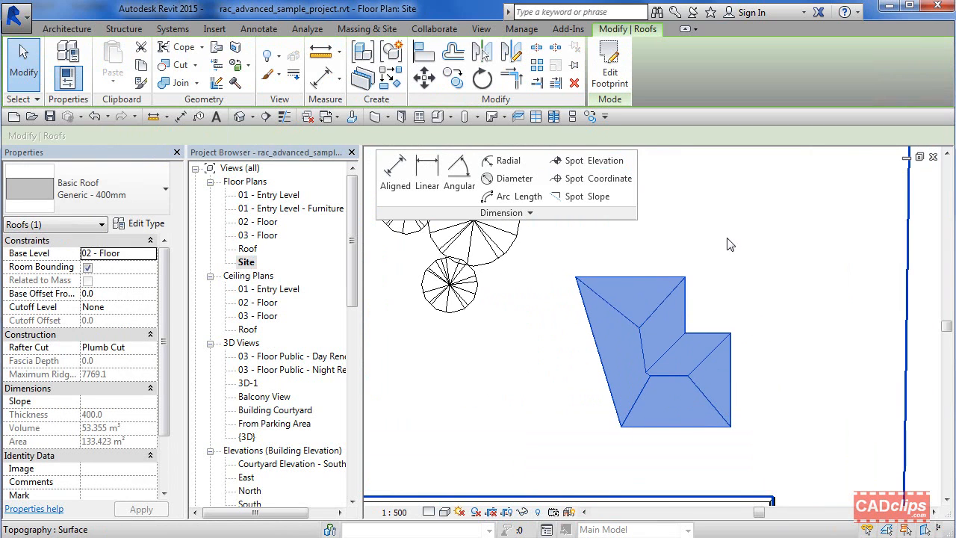
click(587, 197)
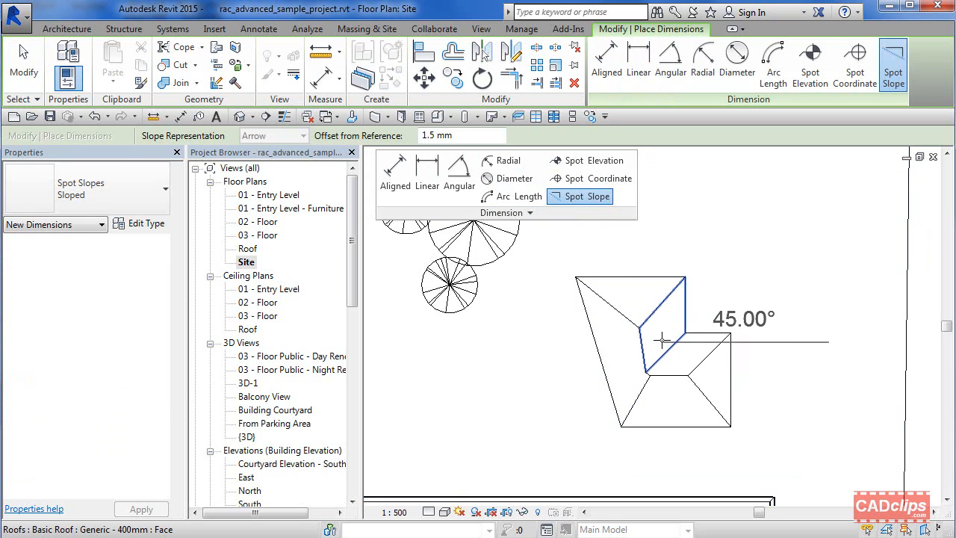
click(141, 223)
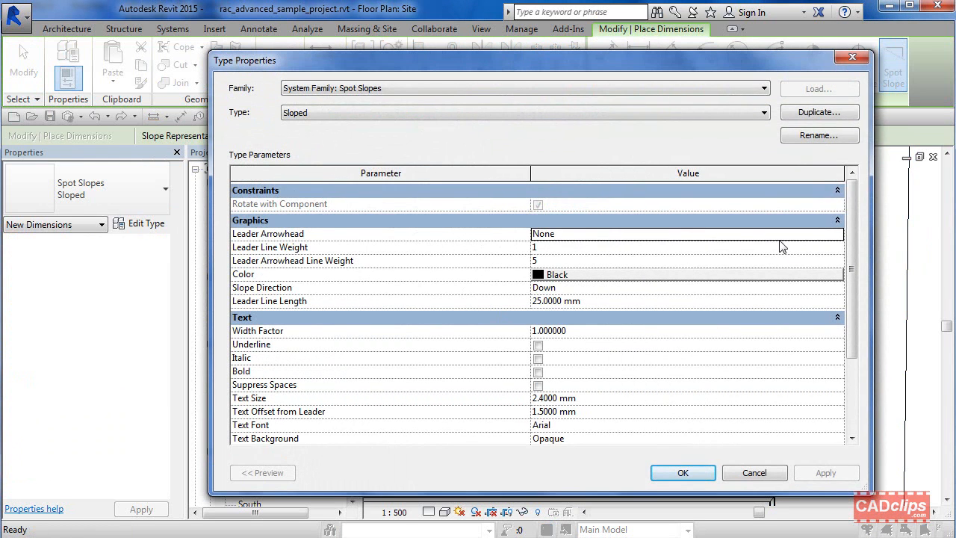
click(841, 236)
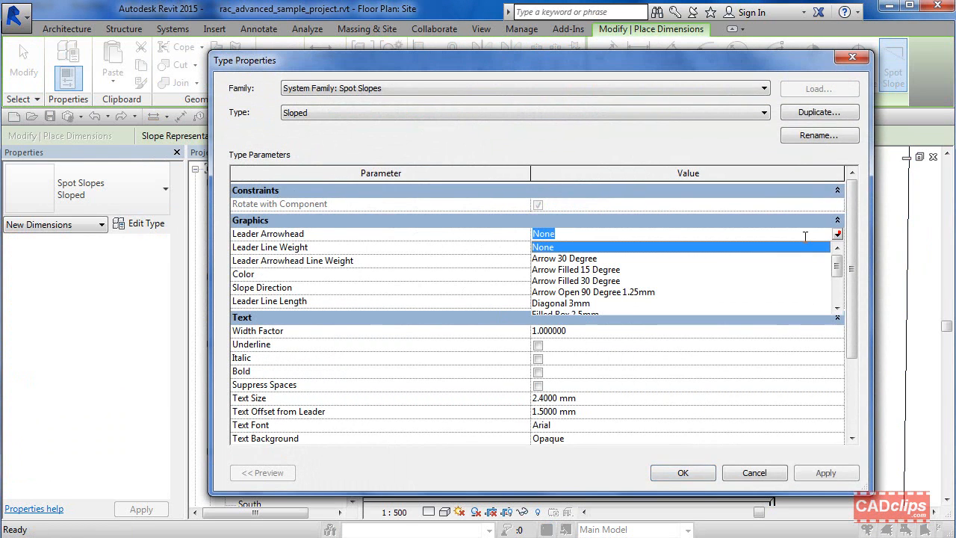
click(601, 270)
click(683, 473)
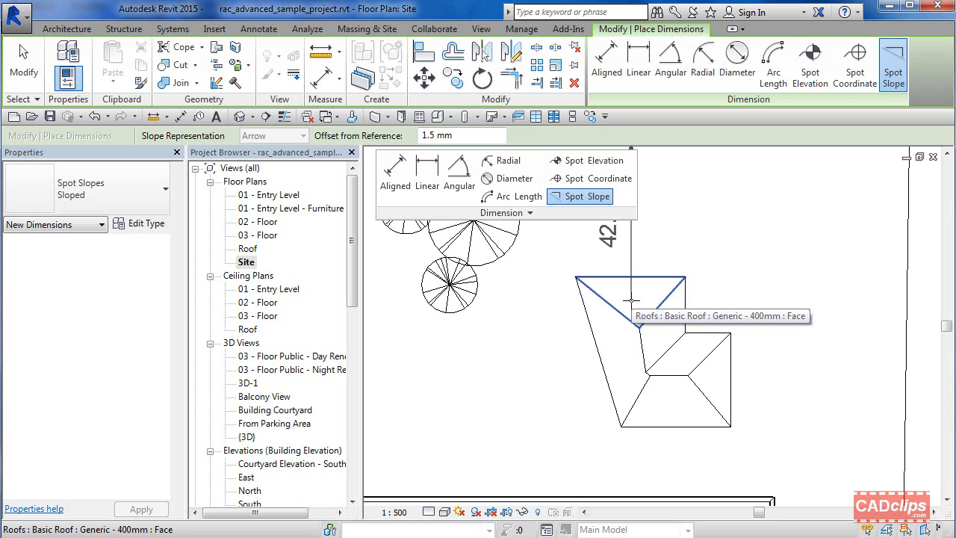
Place spot slopes on all six faces of the moved roof in the Site plan and end the command
scroll(631, 300, up, 2)
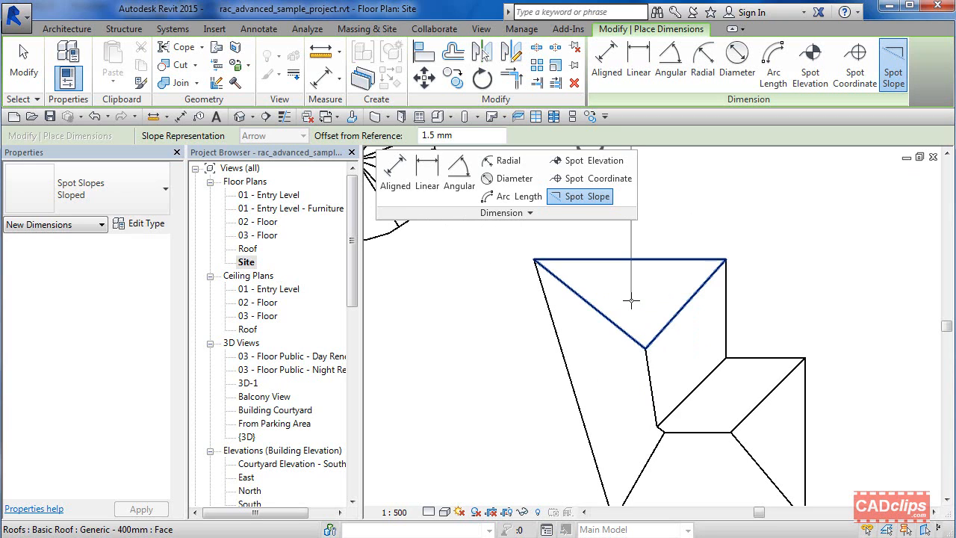
click(674, 364)
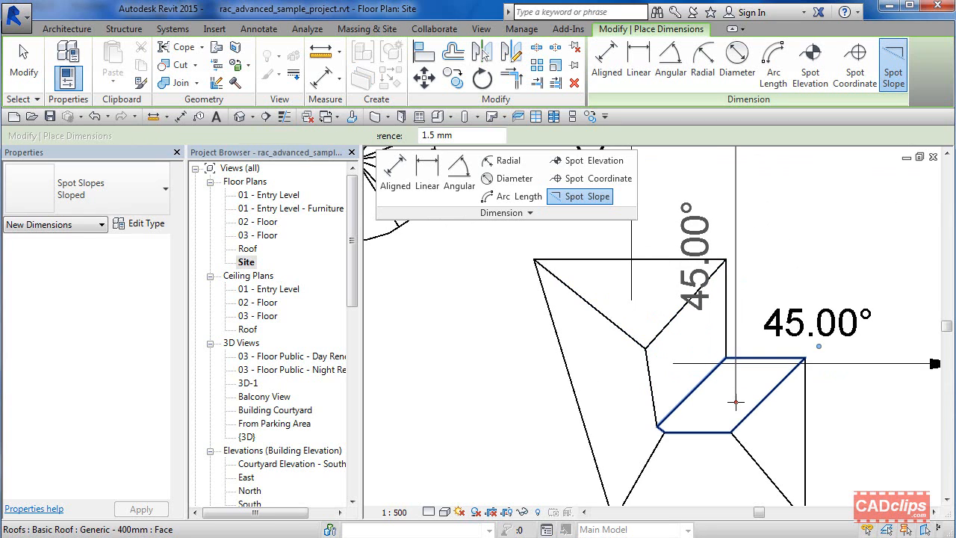
click(735, 402)
click(763, 433)
middle_drag(756, 372, 741, 270)
click(685, 341)
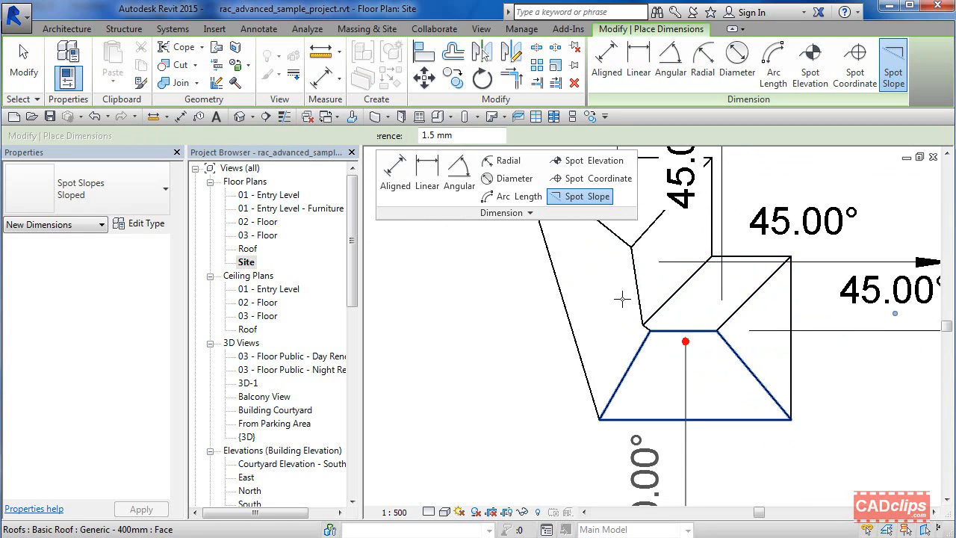
click(619, 285)
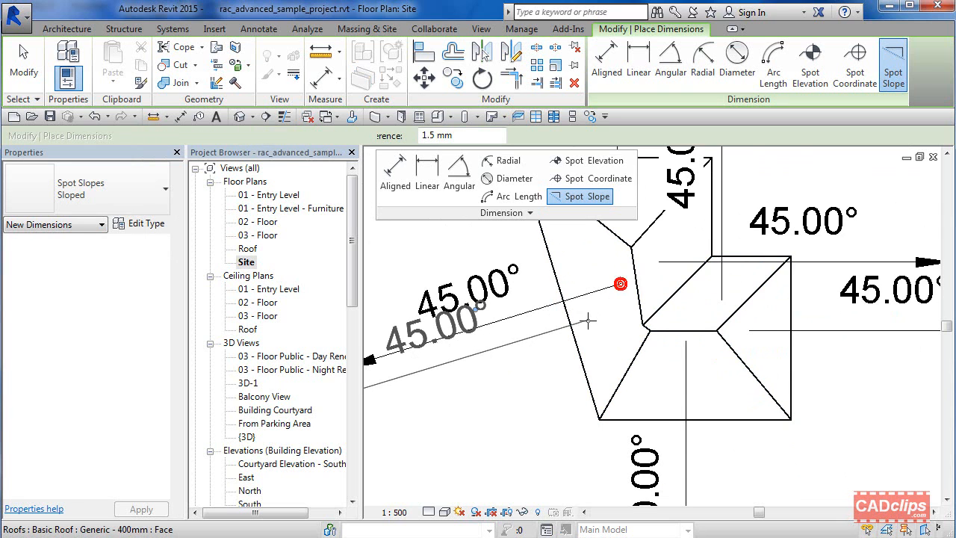
key(Escape)
key(Escape)
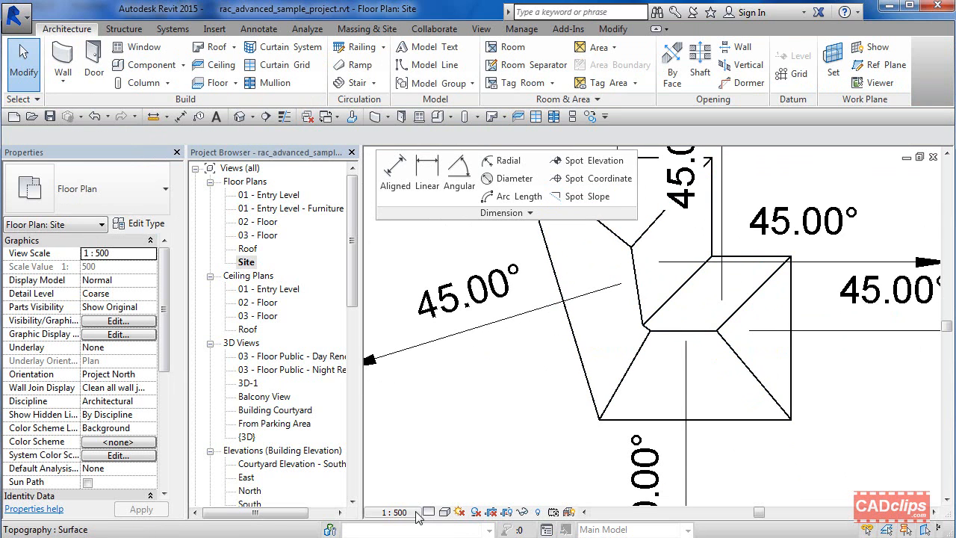
Set the Site plan's view scale to 1:100 and move the spot slopes on the east wing's north, east and south faces to fit inside those faces
click(395, 513)
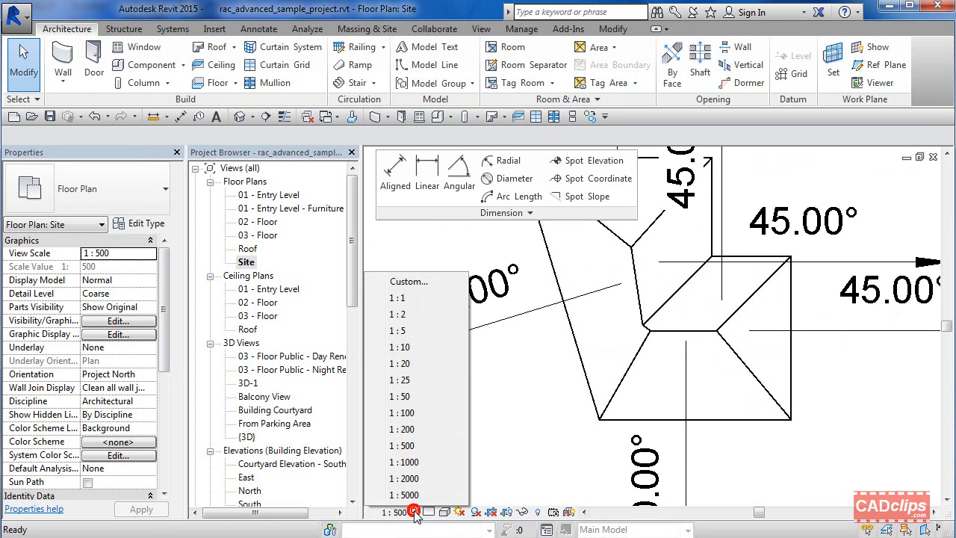
click(402, 413)
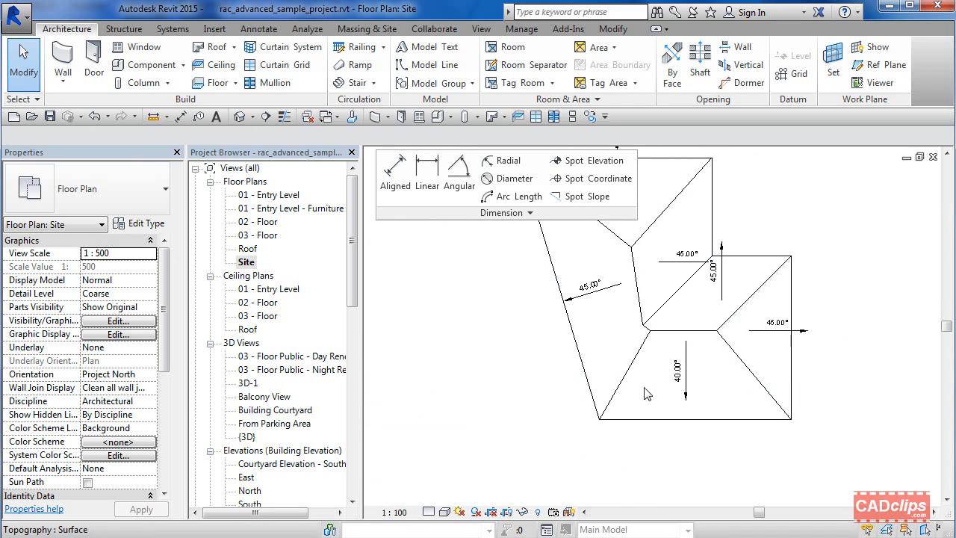
scroll(734, 312, up, 3)
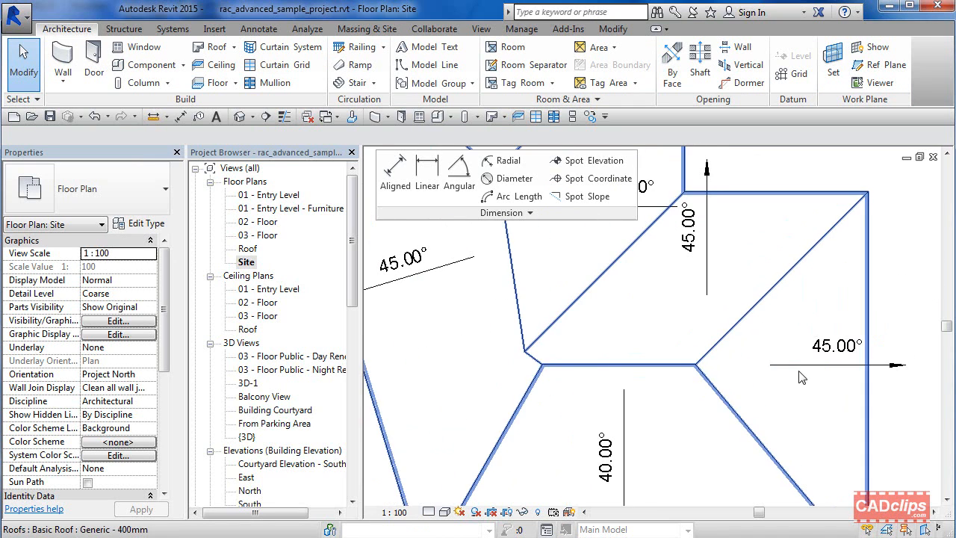
mouse_move(801, 377)
mouse_down()
mouse_move(766, 365)
mouse_move(741, 314)
mouse_up()
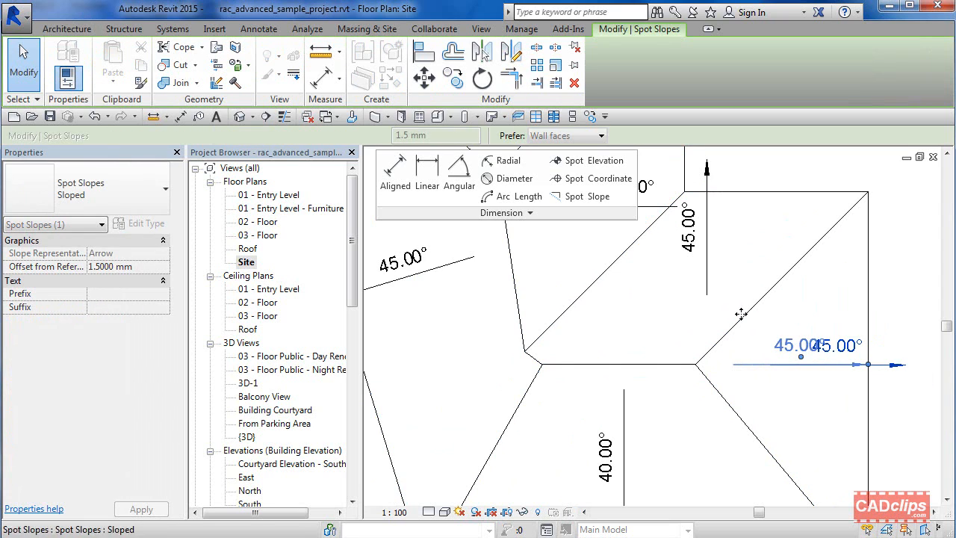
click(706, 278)
drag(706, 279, 702, 327)
drag(624, 439, 626, 423)
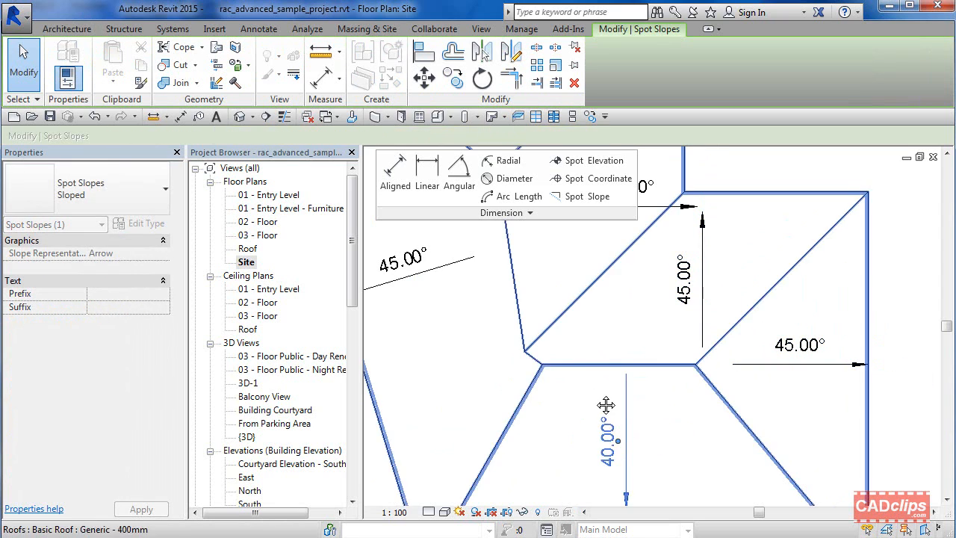
Move the spot slopes on the west, upper east-facing and north faces inside their faces and slightly extend the north face's leader
middle_drag(606, 406, 717, 434)
click(560, 292)
drag(560, 291, 603, 283)
middle_drag(694, 318, 673, 463)
drag(686, 381, 640, 369)
middle_drag(724, 319, 756, 406)
drag(589, 291, 614, 385)
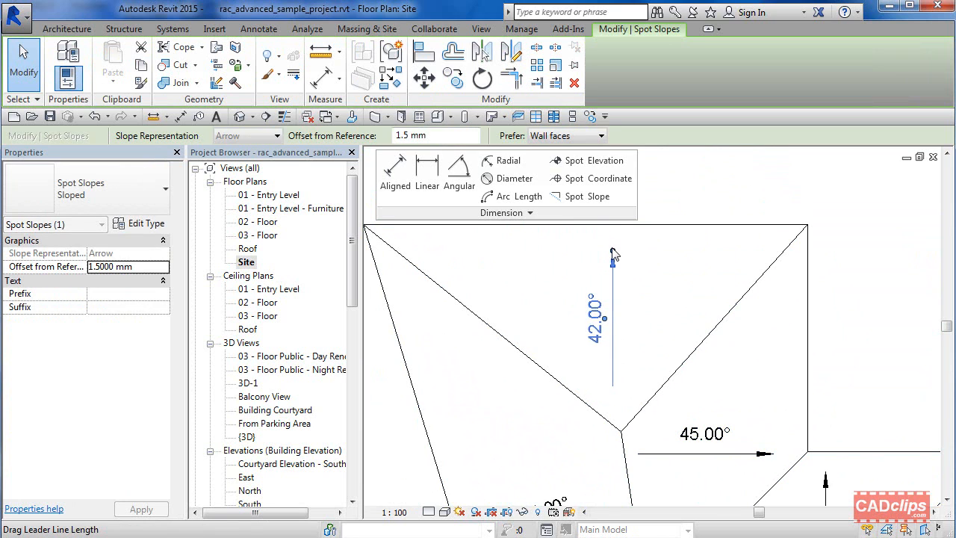
mouse_move(612, 249)
mouse_down()
mouse_move(613, 233)
mouse_move(613, 241)
mouse_up()
Try moving the 42° text away from its leader on the north face, return it beside the arrow and deselect it
drag(607, 320, 587, 355)
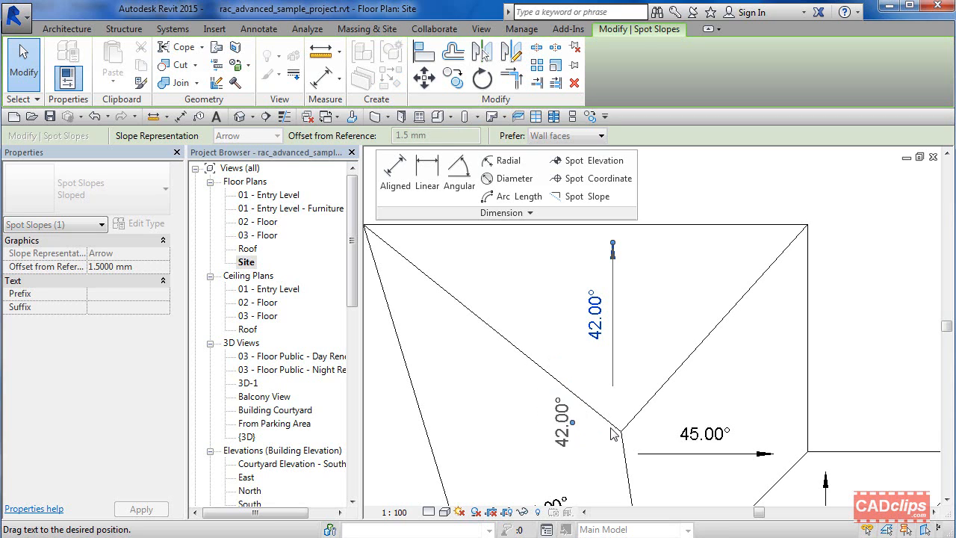
drag(612, 434, 580, 396)
drag(606, 325, 608, 323)
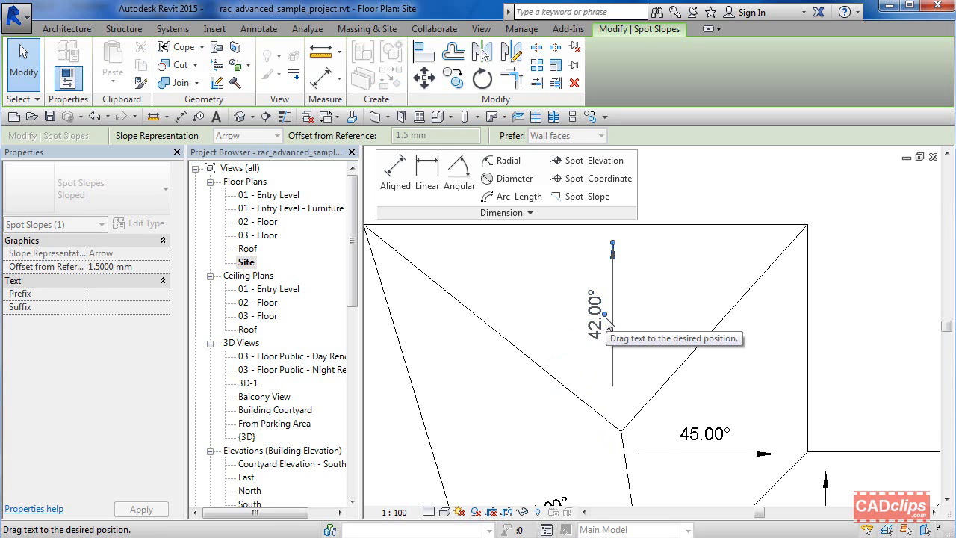
click(821, 312)
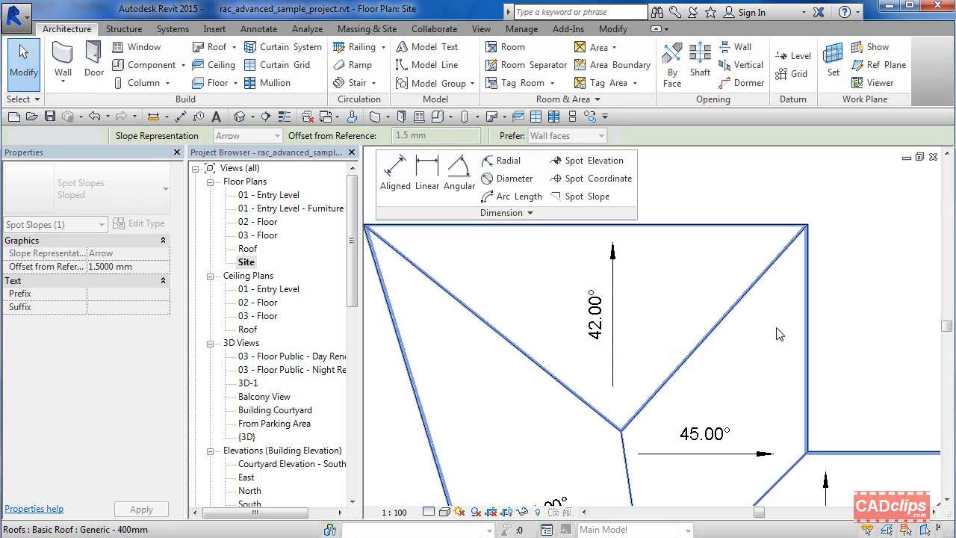
Set the slope format in the project units to Rise / 12", keeping rounding to the nearest 1/2"
scroll(755, 339, down, 2)
middle_drag(760, 347, 683, 260)
scroll(681, 271, down, 1)
scroll(684, 277, down, 1)
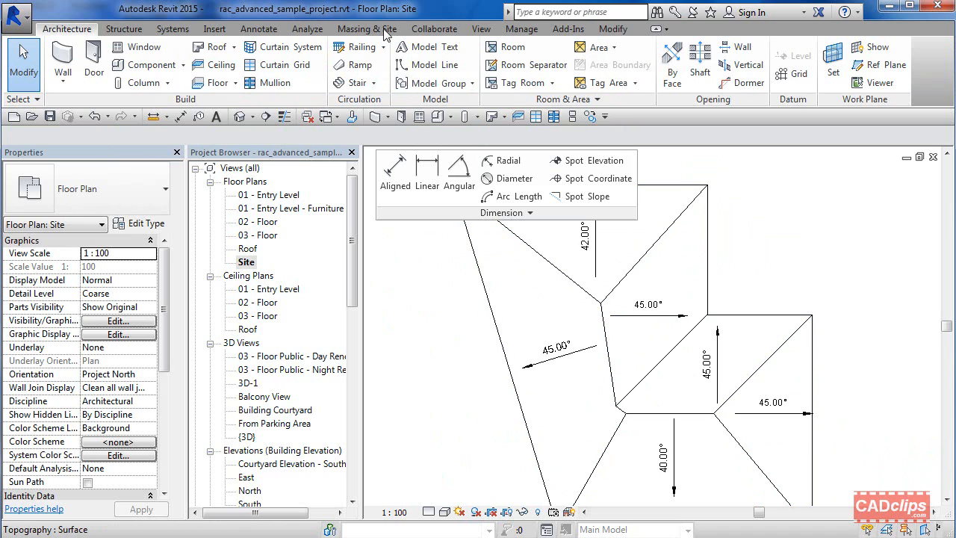
click(522, 30)
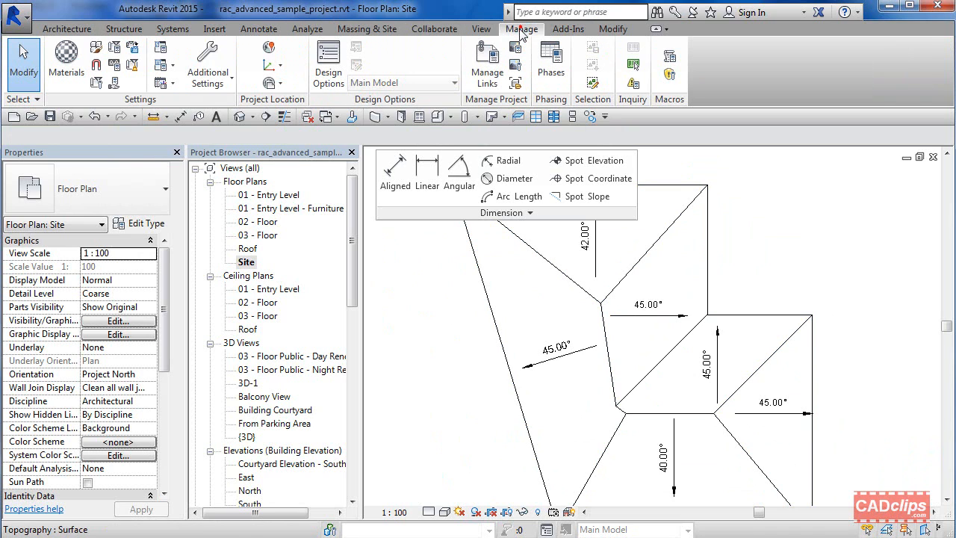
click(114, 66)
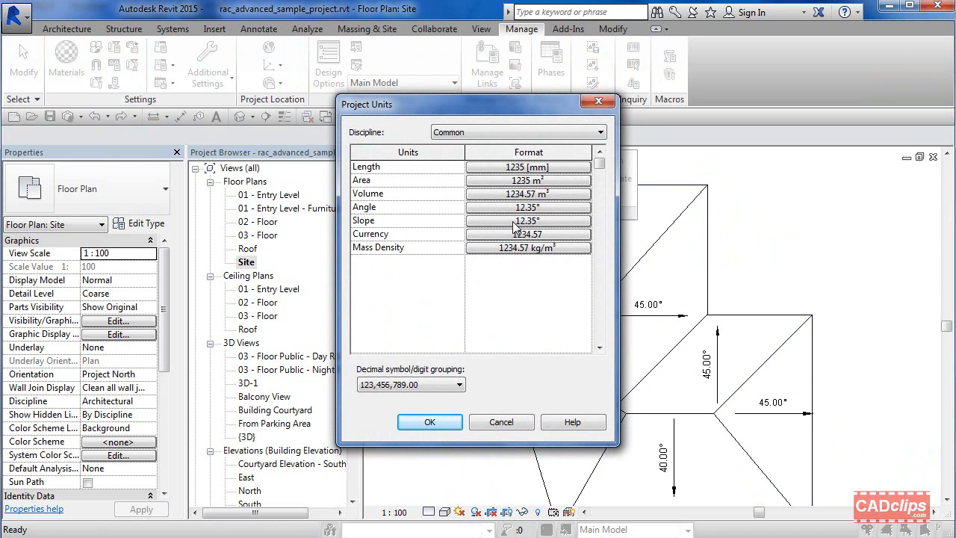
click(514, 222)
click(504, 195)
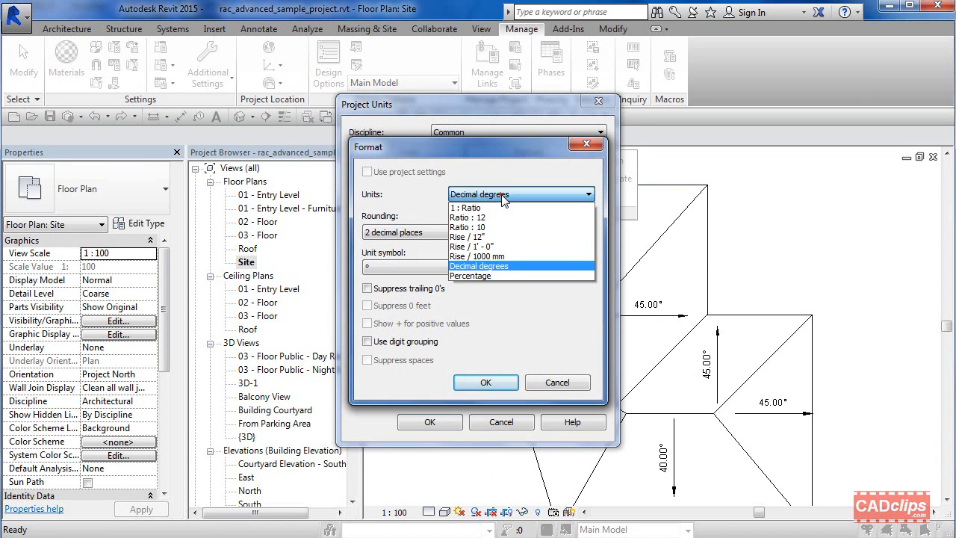
click(472, 236)
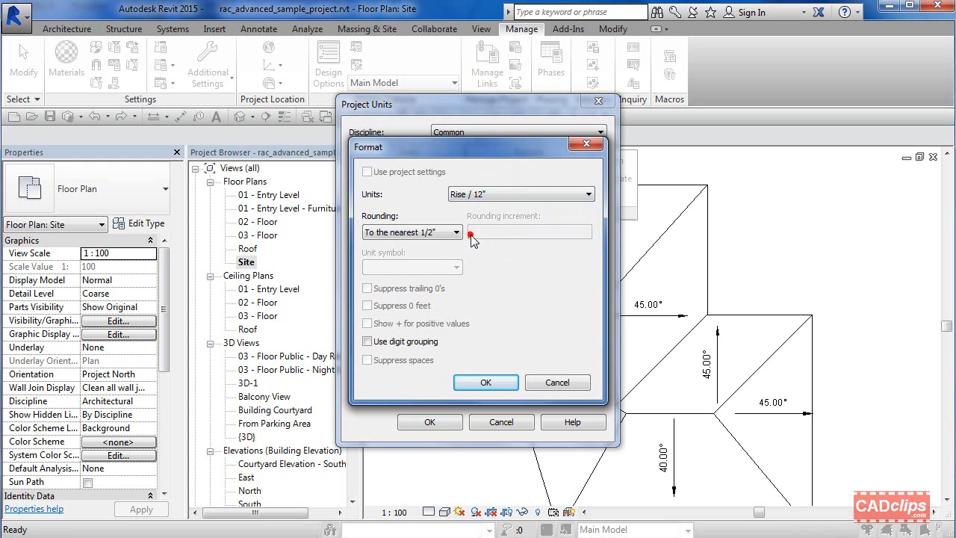
click(485, 381)
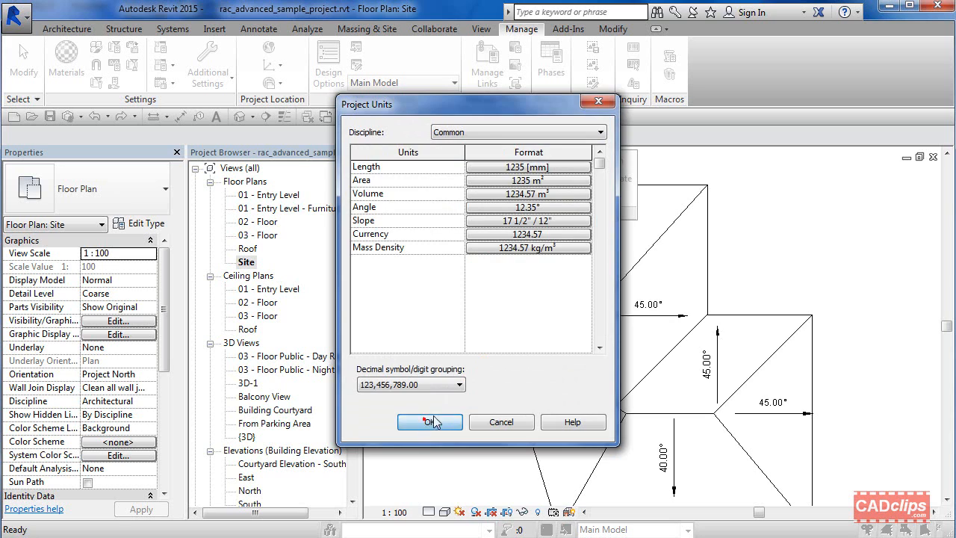
click(430, 422)
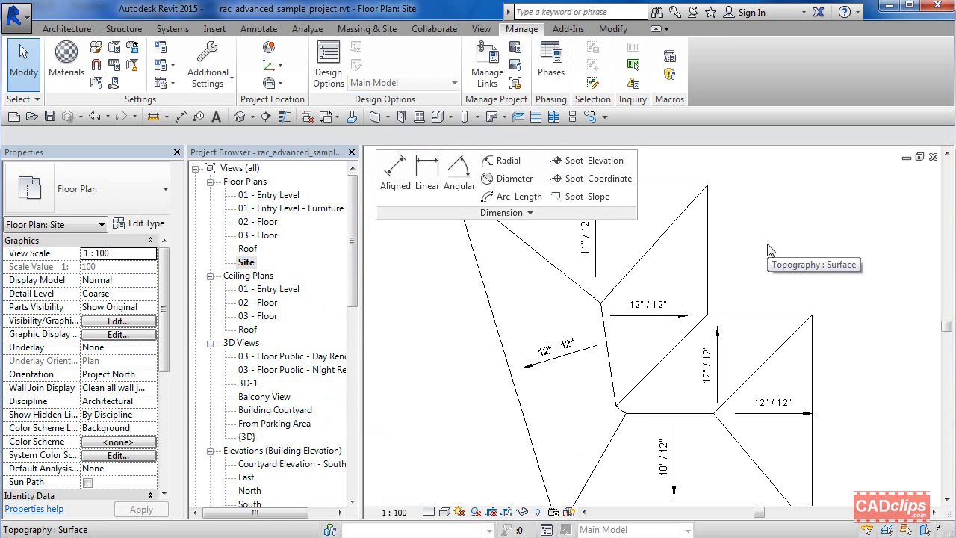
Edit the new roof's footprint, set the slope of its north edge to 9" / 12" and finish the sketch
mouse_move(764, 268)
middle_down()
mouse_move(747, 239)
mouse_move(802, 329)
mouse_move(733, 325)
middle_up()
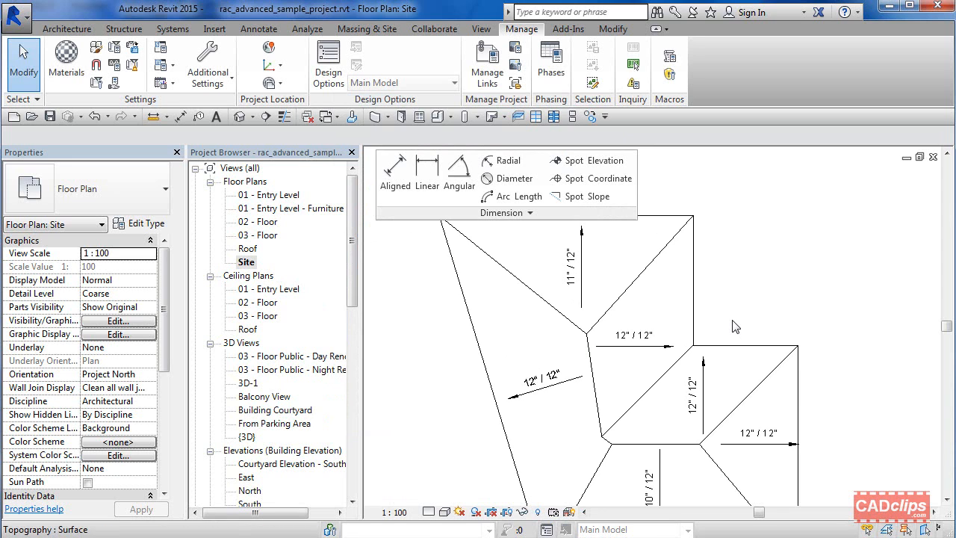
click(697, 293)
middle_drag(697, 293, 721, 320)
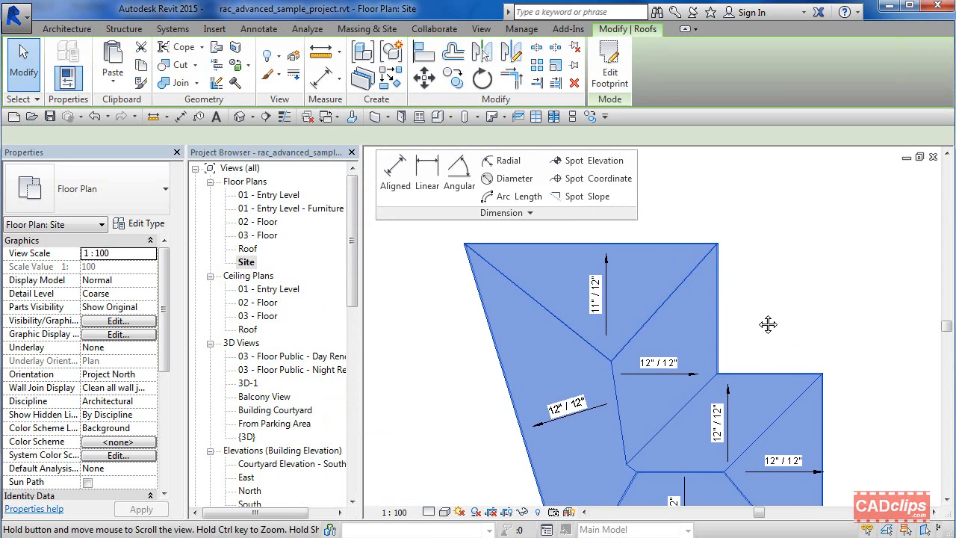
click(609, 68)
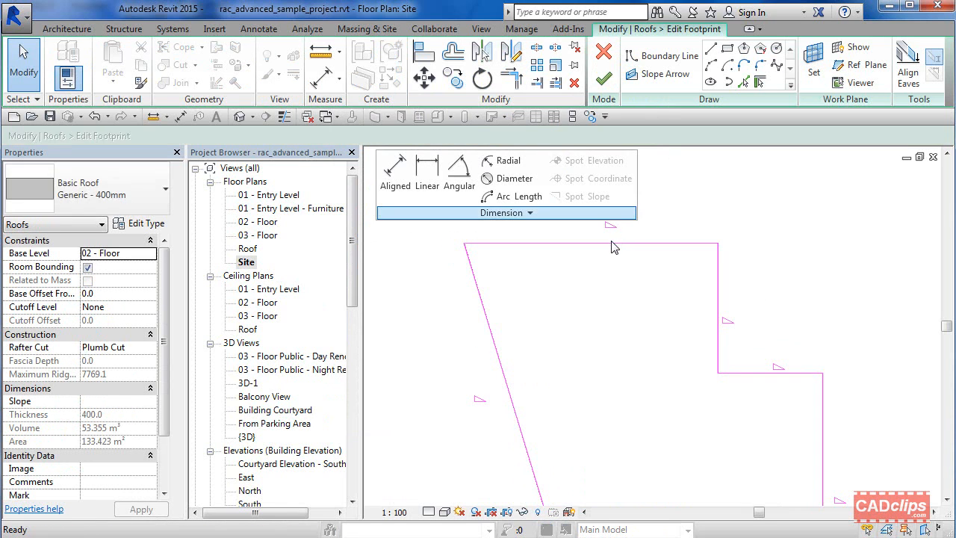
click(611, 250)
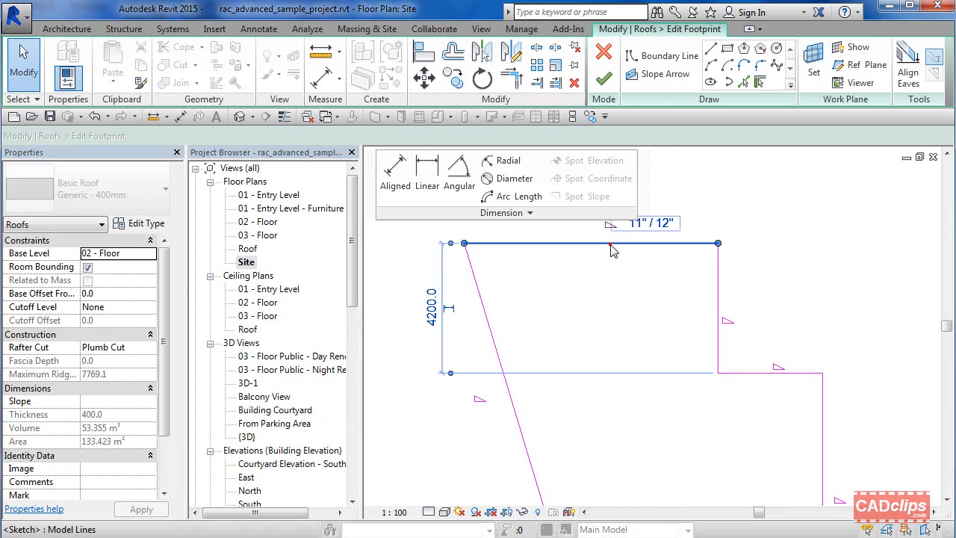
middle_drag(653, 229, 655, 257)
click(649, 251)
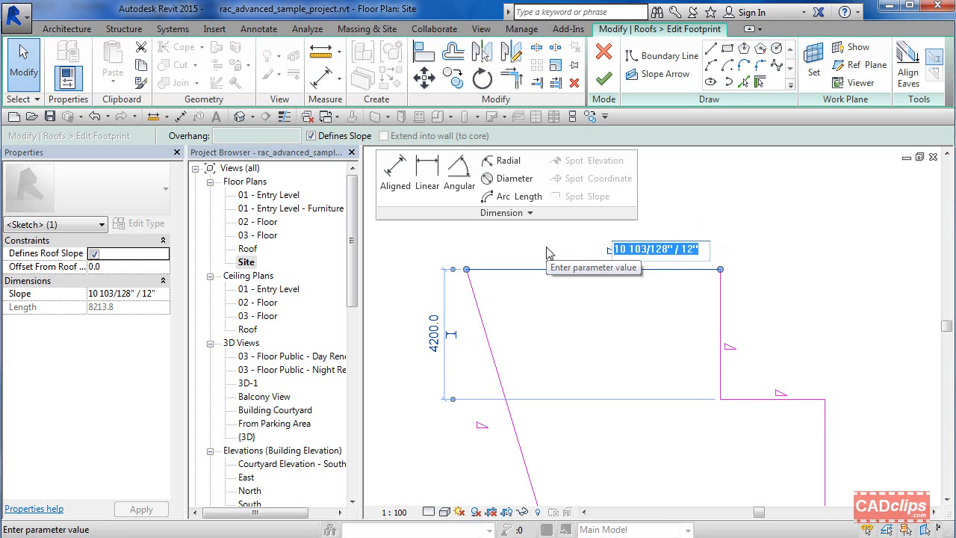
text(9)
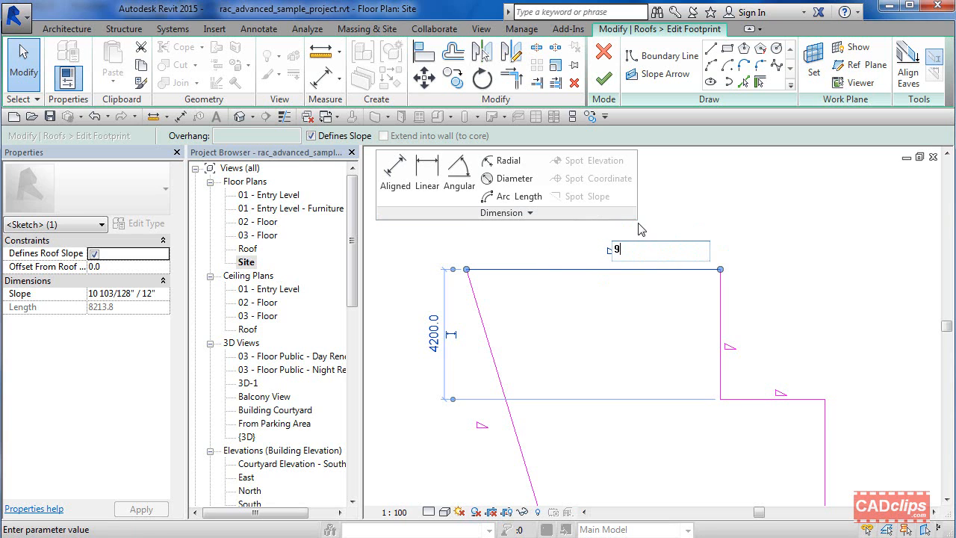
click(714, 217)
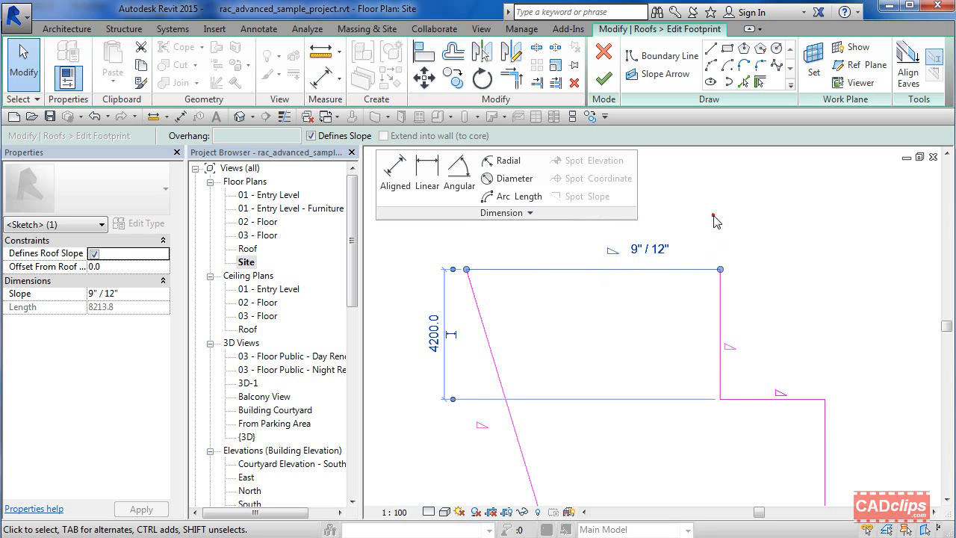
click(714, 217)
click(603, 77)
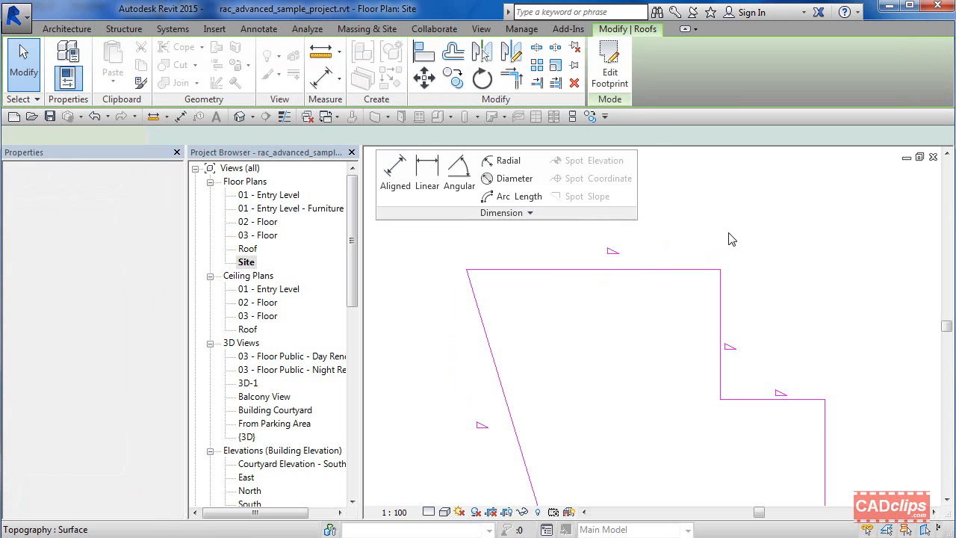
click(758, 287)
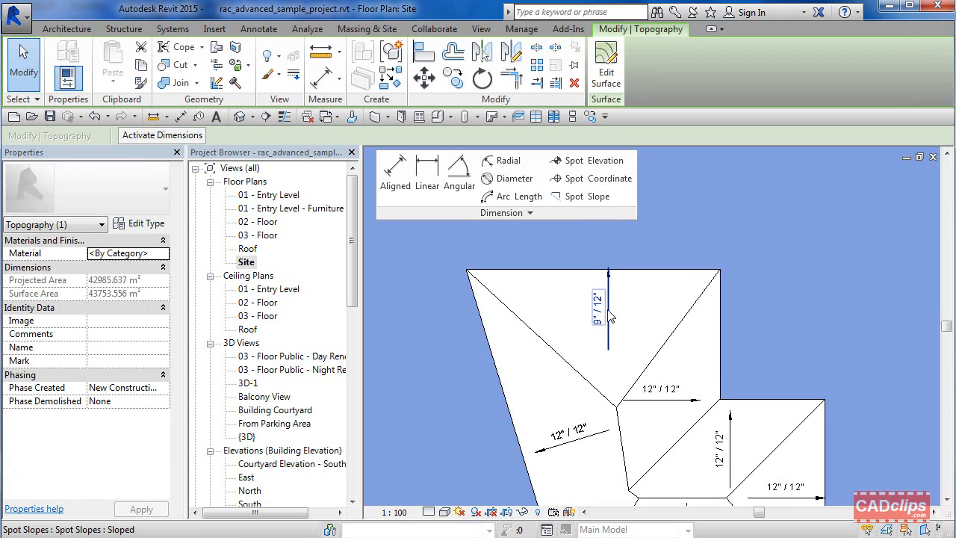
Move the north face's spot slope farther inside the face, toward the ridge, and deselect it
click(608, 336)
drag(607, 338, 609, 343)
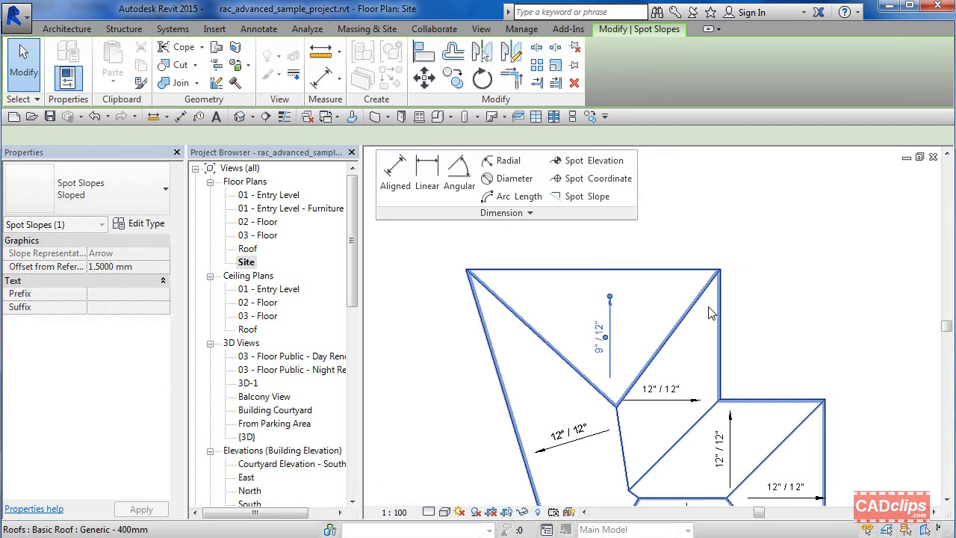
key(Escape)
Open the East building elevation at the new roof
middle_drag(708, 298, 694, 271)
scroll(694, 271, down, 5)
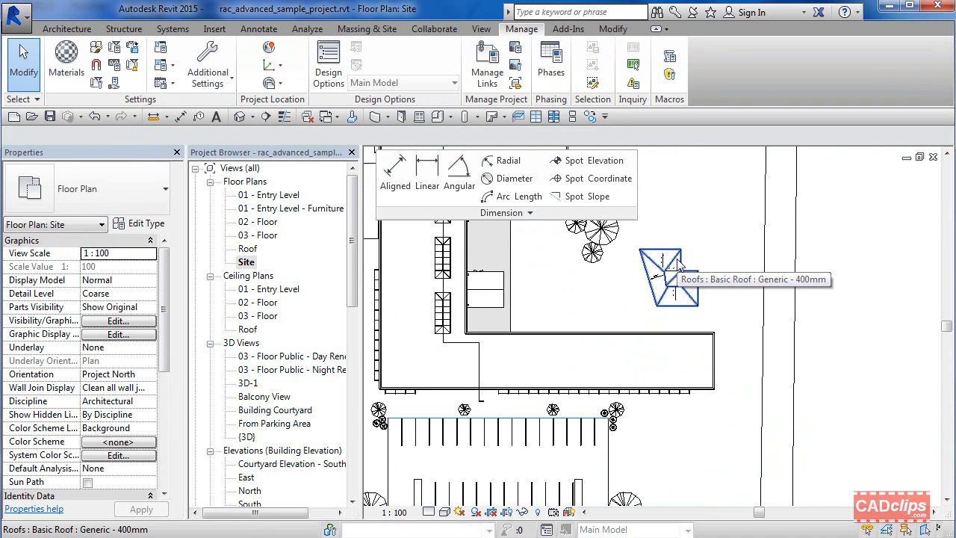
key(Tab)
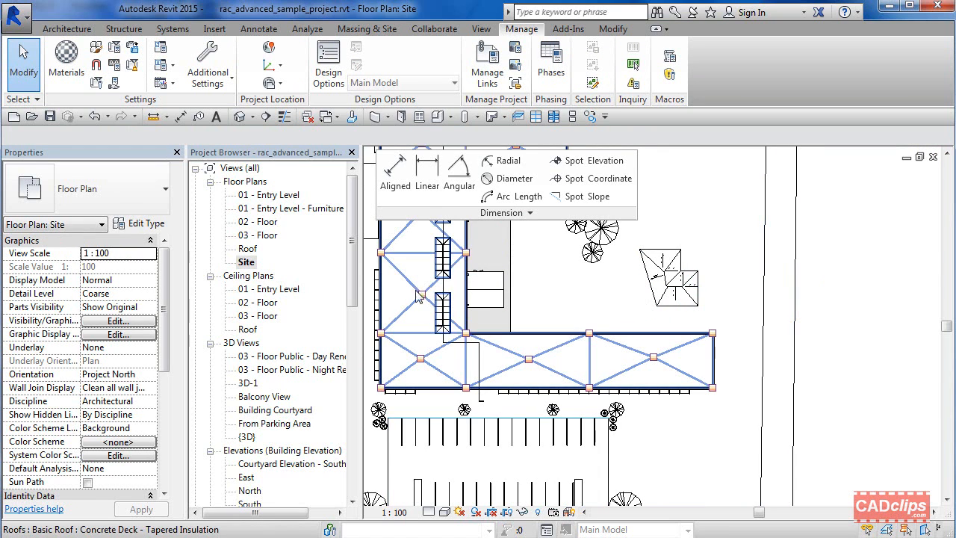
double_click(247, 476)
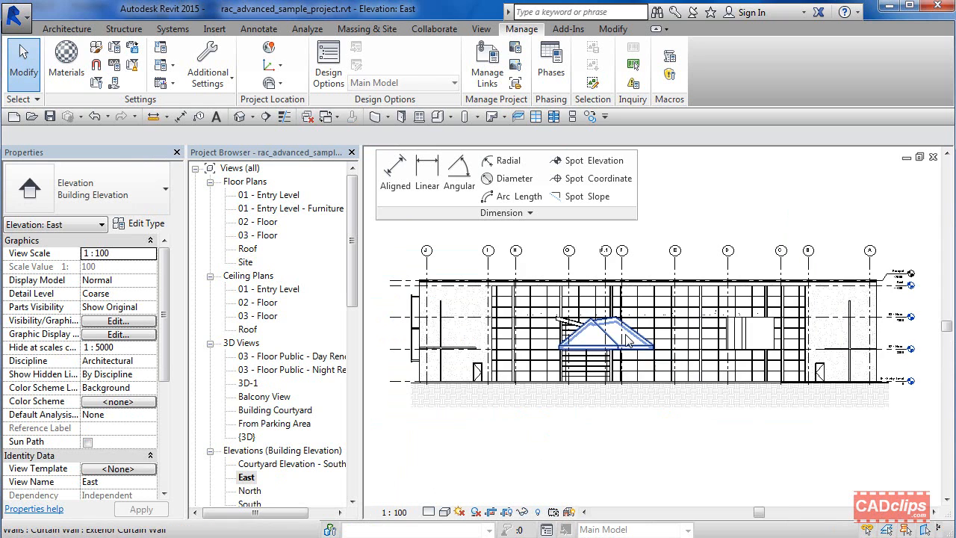
scroll(627, 340, up, 2)
middle_drag(627, 340, 582, 363)
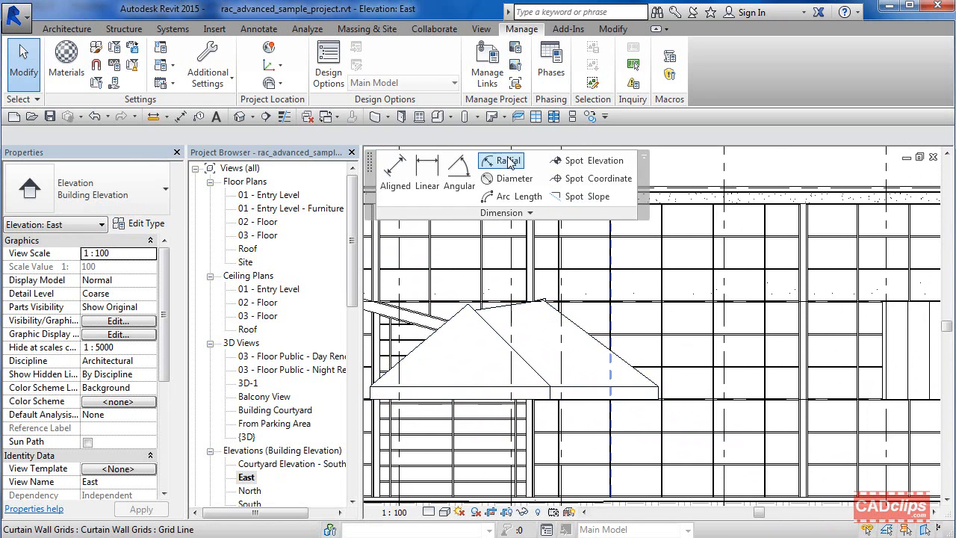
Start a spot slope dimension with its slope representation set to Triangle
click(591, 197)
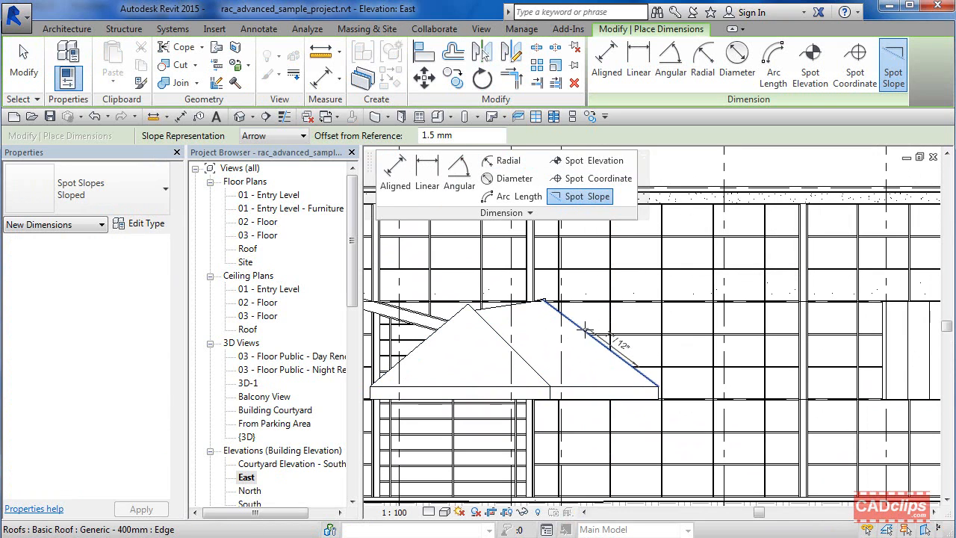
click(254, 135)
click(256, 163)
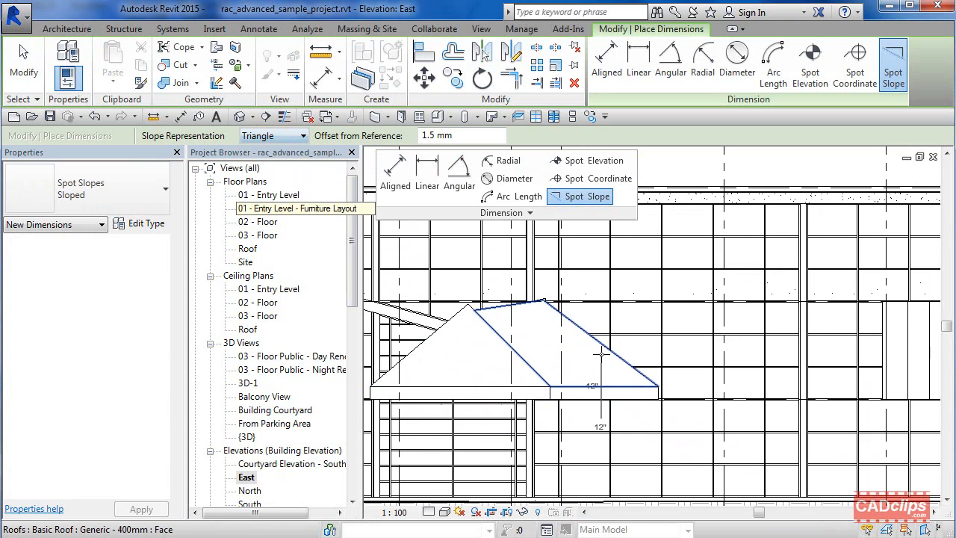
Place the triangle spot slope on the sloping north face of the new roof, with the triangle outside the roof
scroll(554, 291, up, 3)
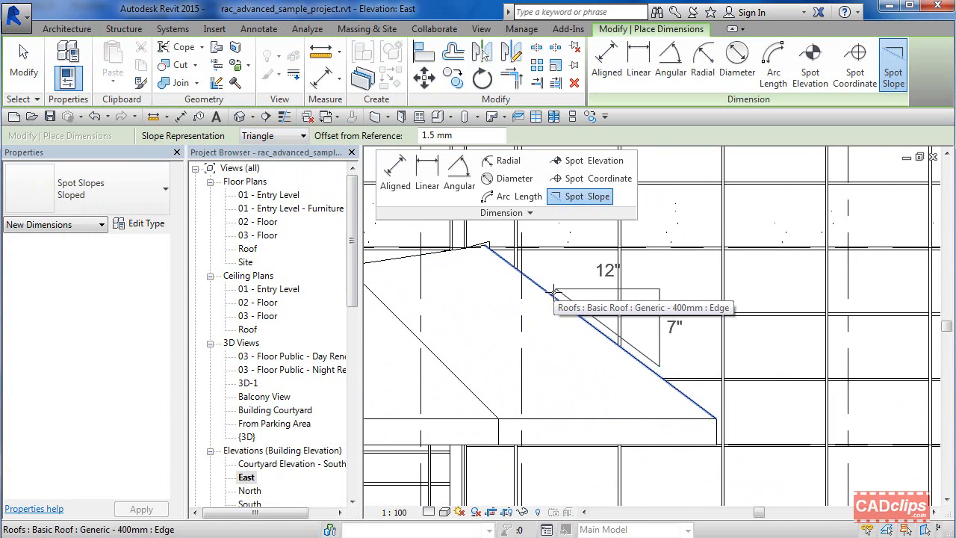
key(Tab)
key(Tab)
key(Tab)
key(Tab)
key(Tab)
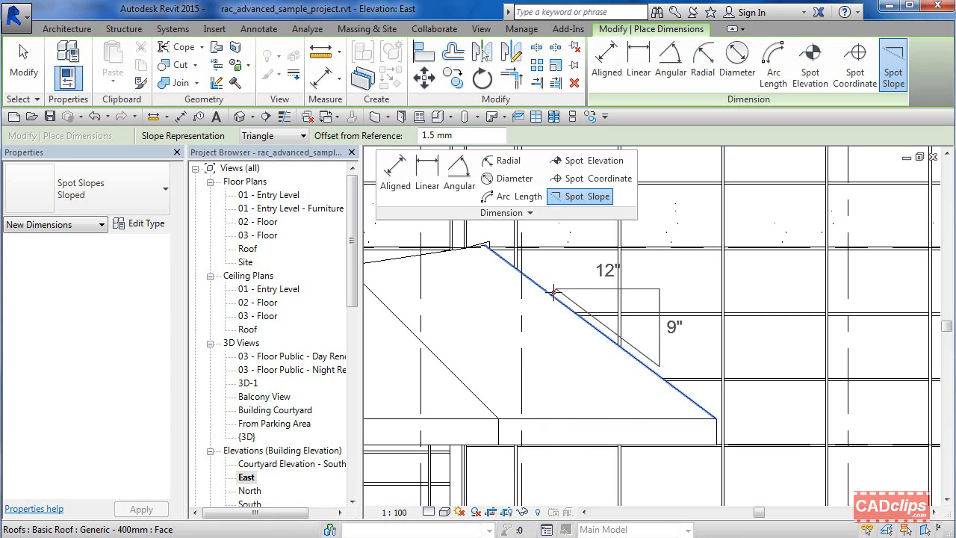
click(554, 292)
middle_drag(653, 332, 878, 354)
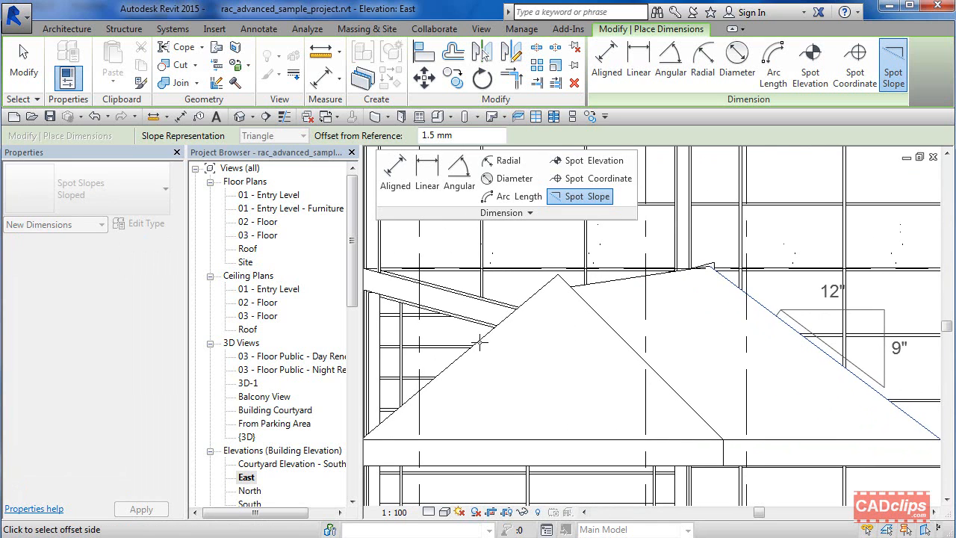
scroll(487, 343, down, 3)
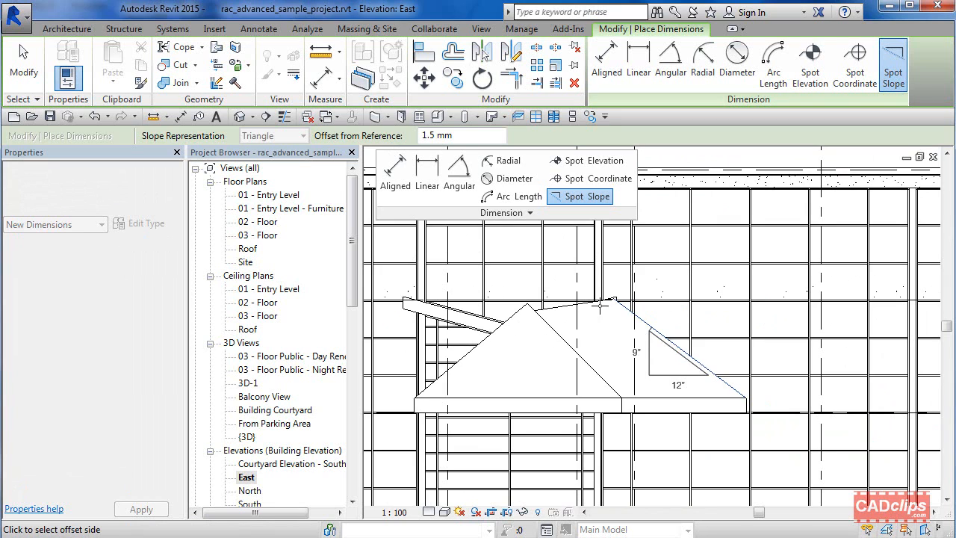
click(699, 320)
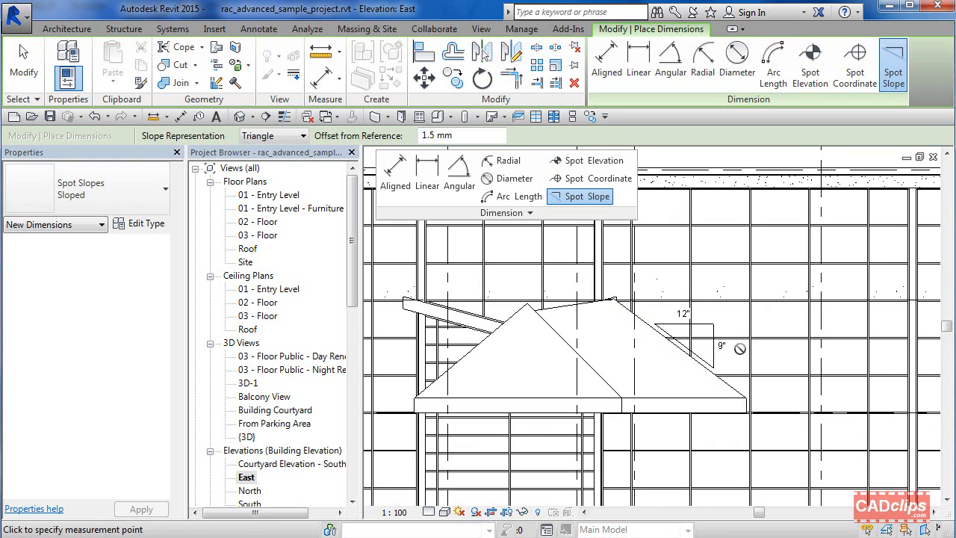
Delete the triangle spot slope just placed on the roof's north face
key(Escape)
key(Escape)
click(711, 352)
key(Delete)
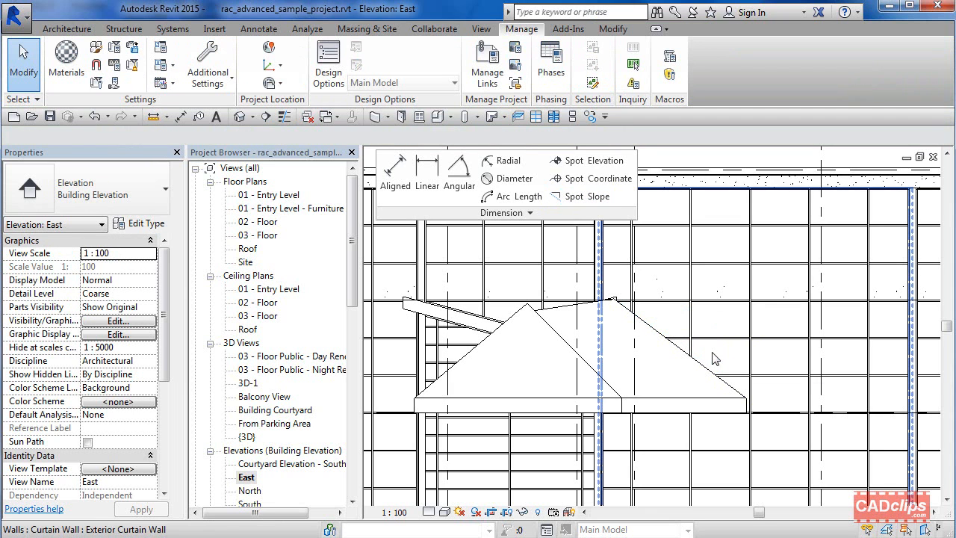
Place a triangle spot slope on the new roof's north face rather than its edge, outside the roof, and end the command
click(586, 197)
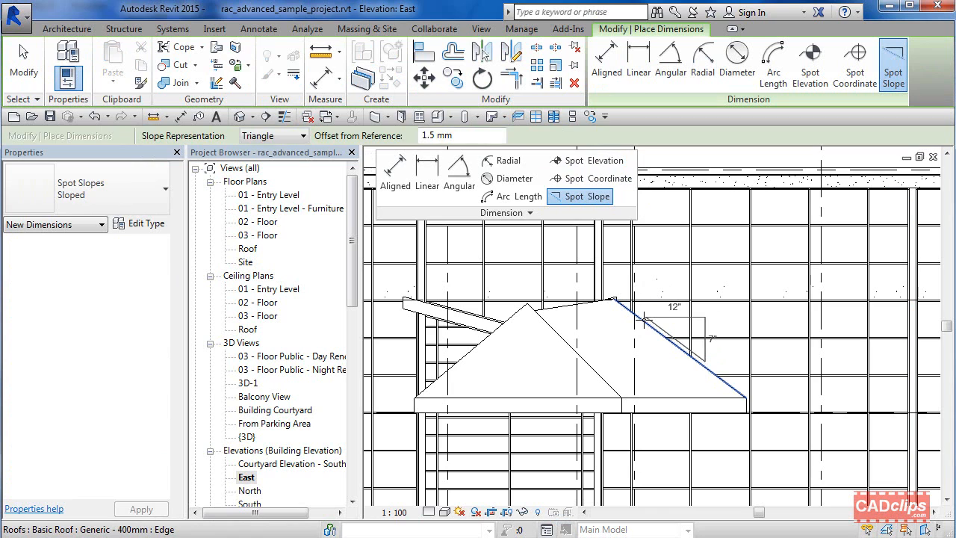
scroll(644, 320, up, 3)
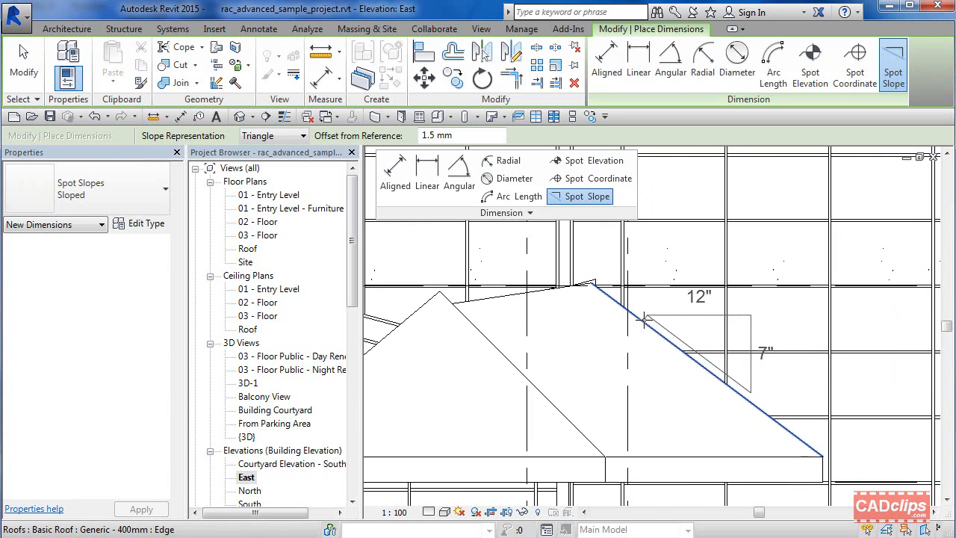
key(Tab)
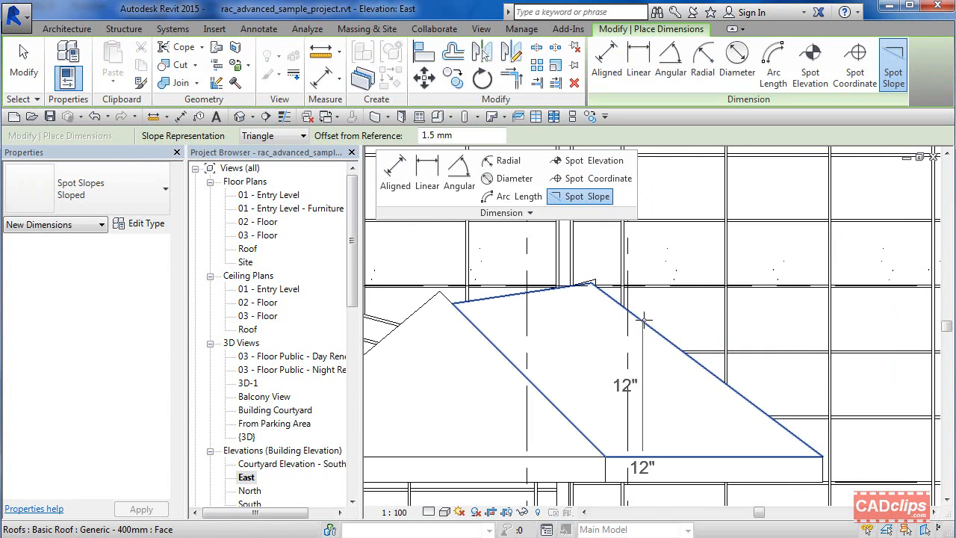
key(Tab)
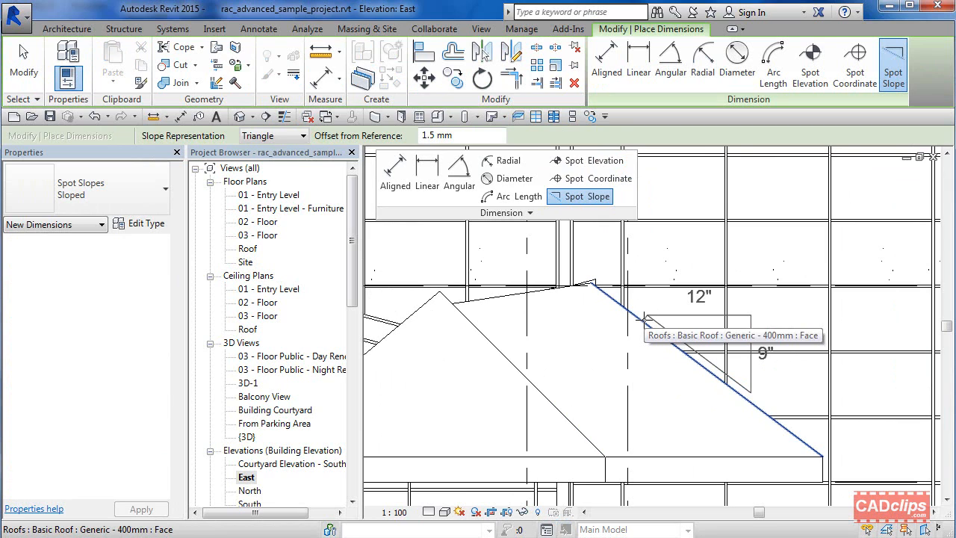
click(642, 320)
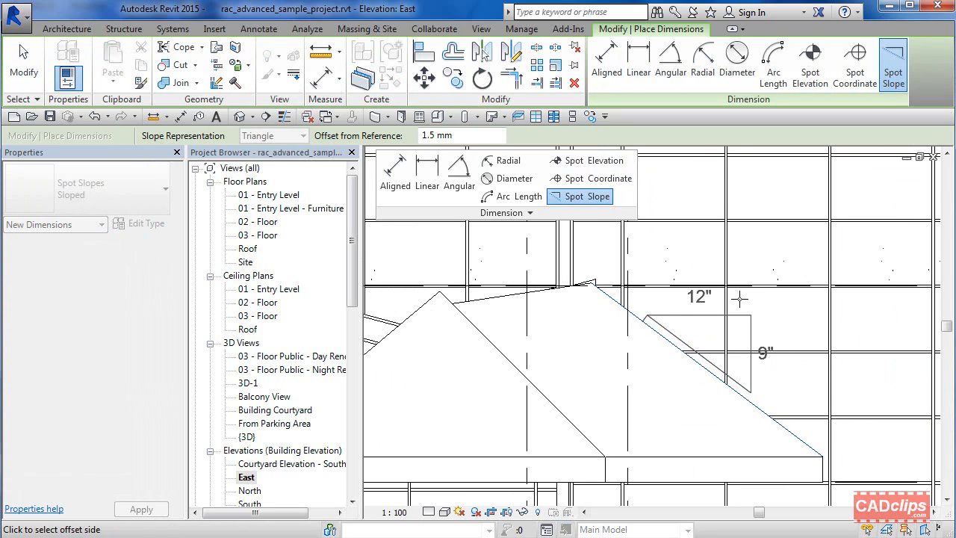
click(695, 314)
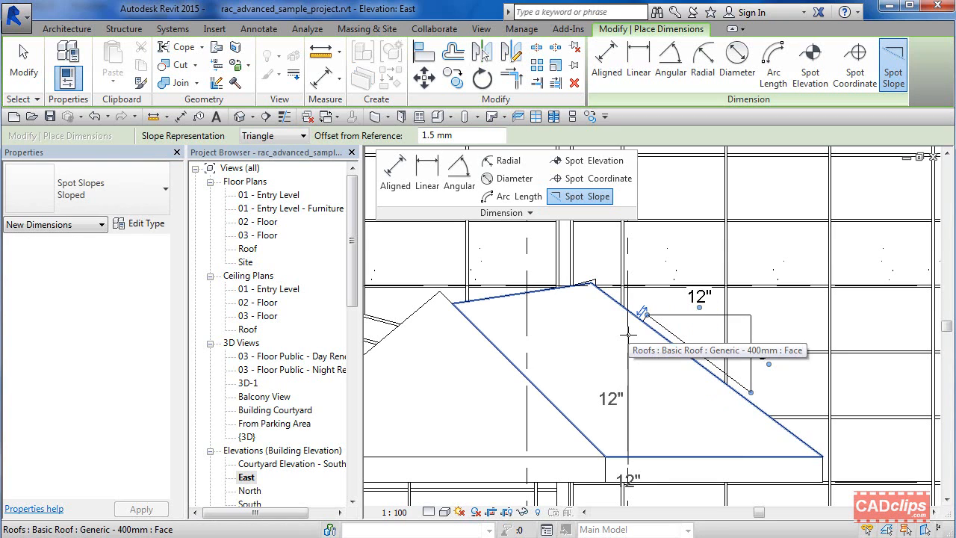
key(Escape)
key(Escape)
Shrink the north face's spot slope triangle, move it farther out from the roof and deselect it
click(678, 316)
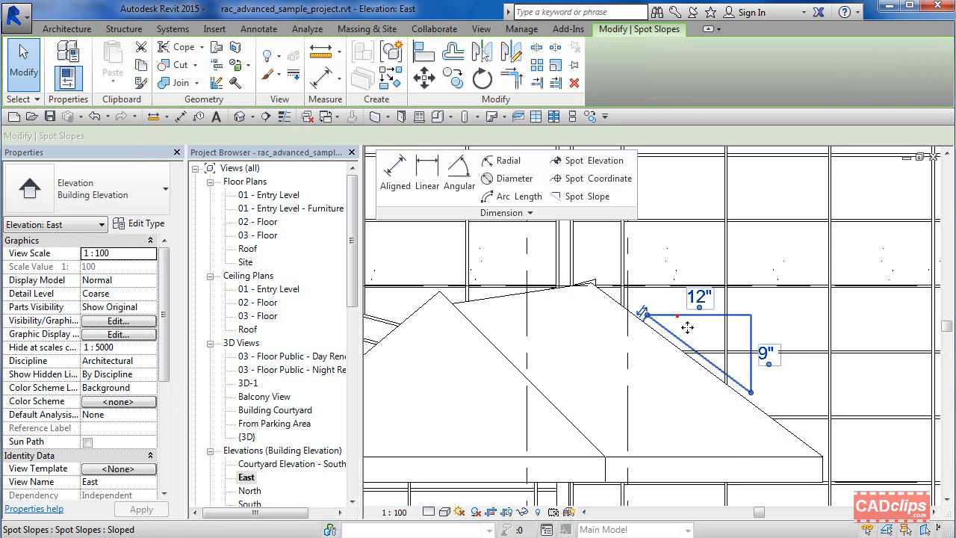
mouse_move(687, 327)
mouse_down()
mouse_move(695, 323)
mouse_move(672, 326)
mouse_move(660, 302)
mouse_up()
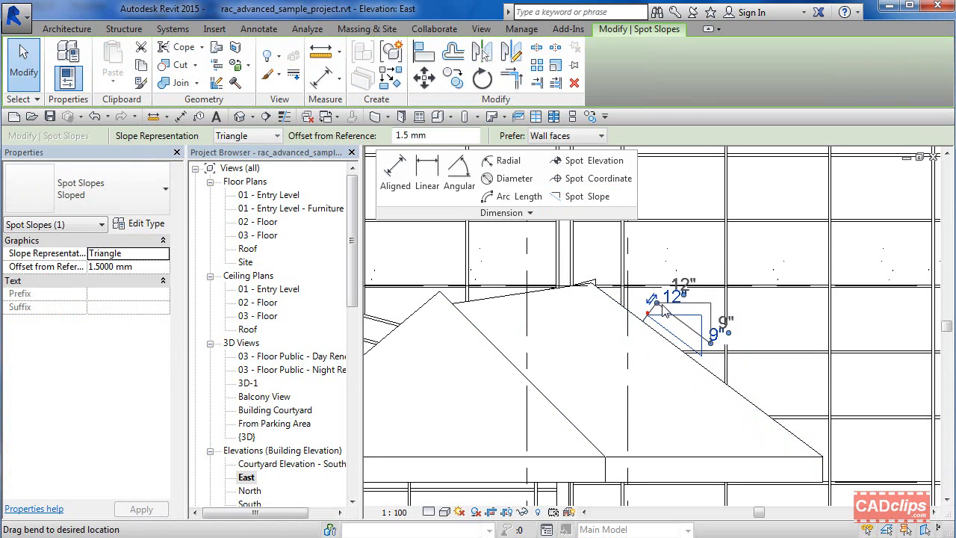
click(771, 317)
key(Escape)
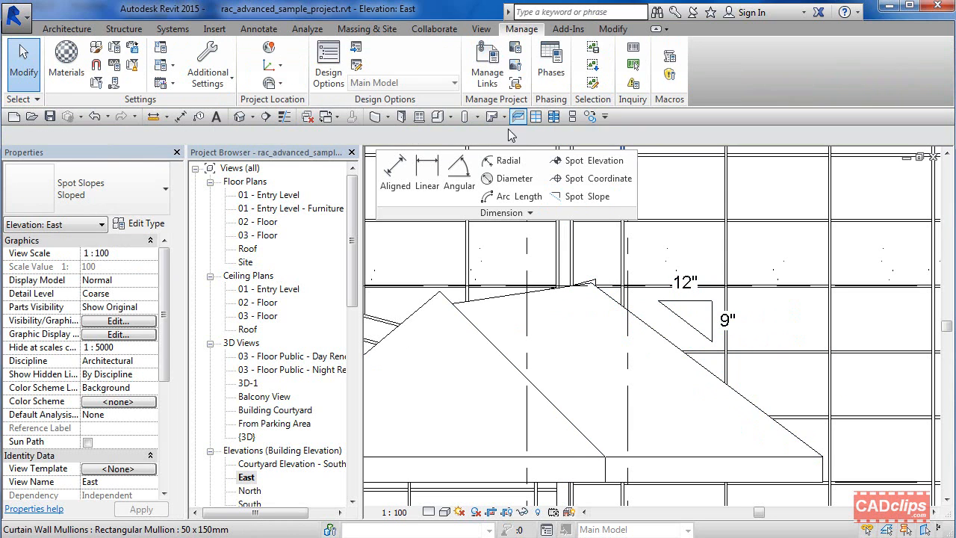
Place a triangle spot slope on the new roof's sloping south face, outside the roof, and end the command
click(570, 196)
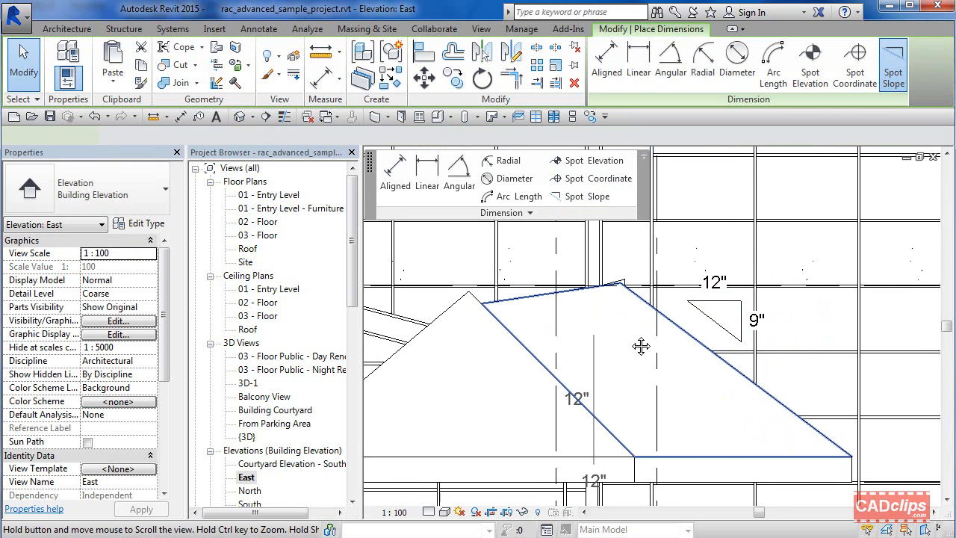
middle_drag(641, 346, 744, 347)
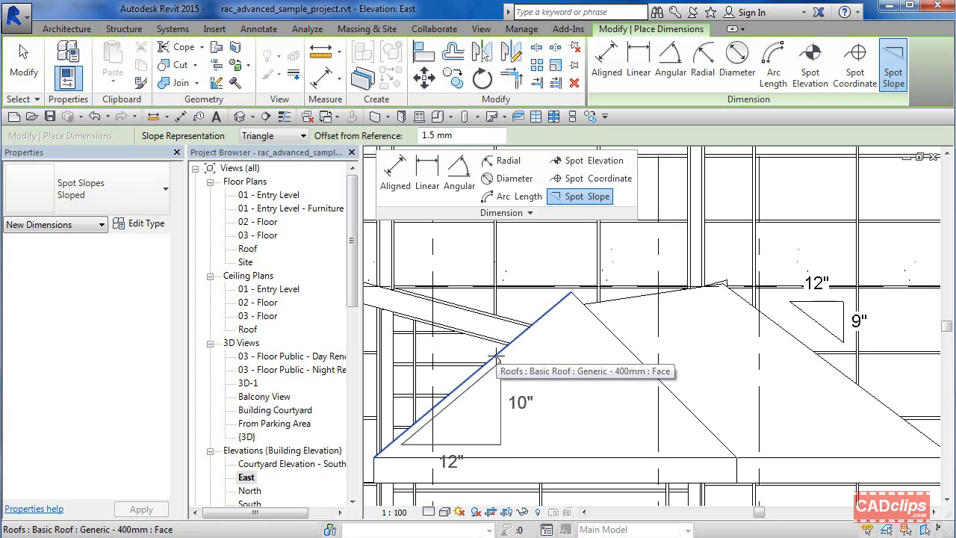
click(494, 355)
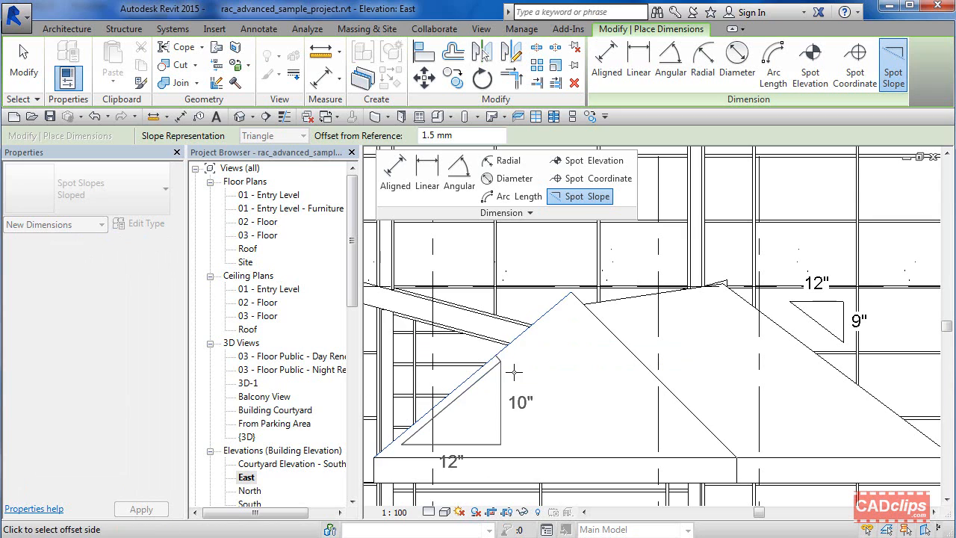
click(451, 323)
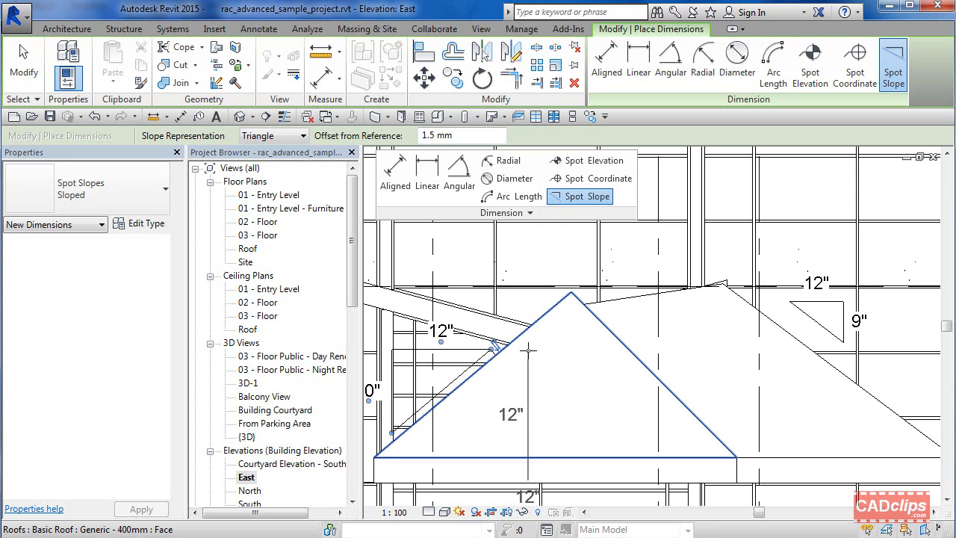
key(Escape)
key(Escape)
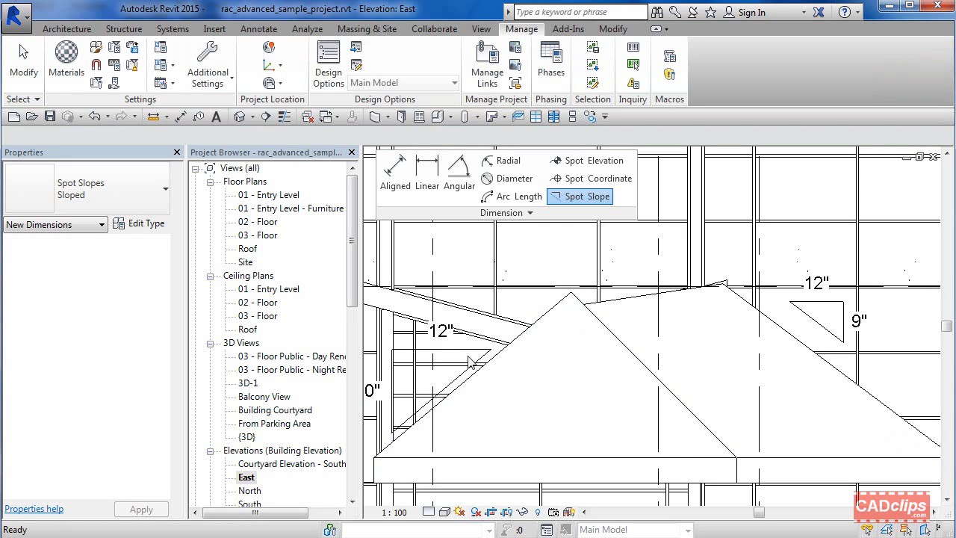
Shrink the south face's spot slope triangle, offset it about 4.1 mm outside the roof face and deselect it
click(394, 436)
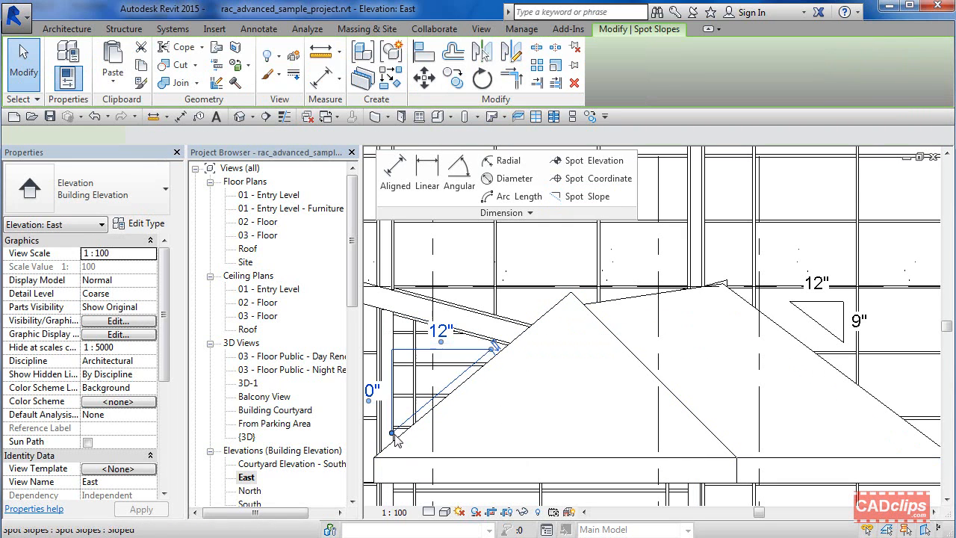
drag(395, 438, 450, 383)
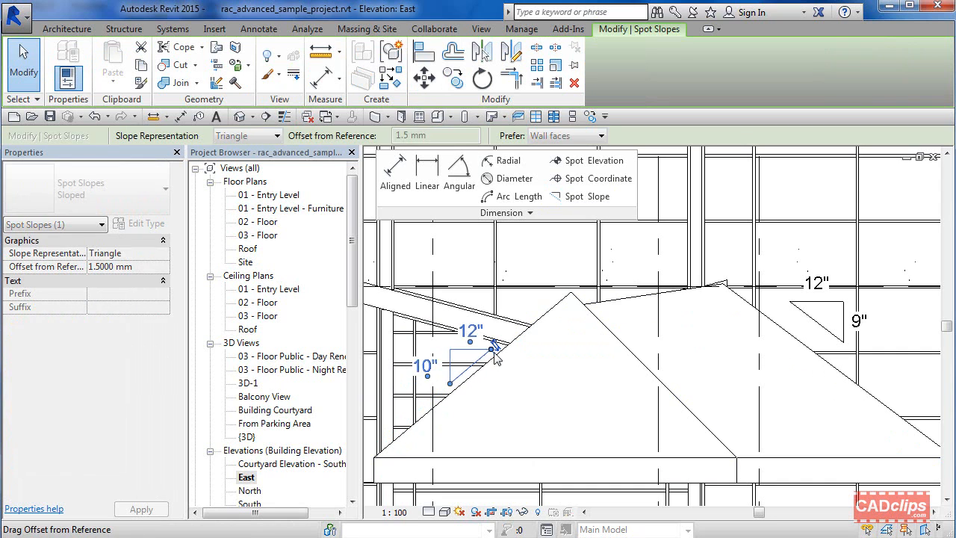
drag(492, 351, 485, 340)
click(489, 335)
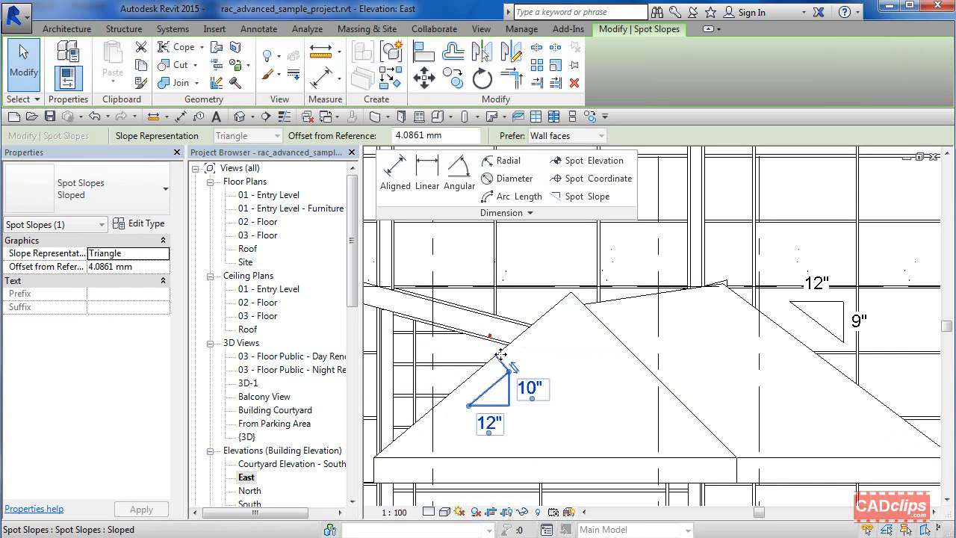
click(514, 367)
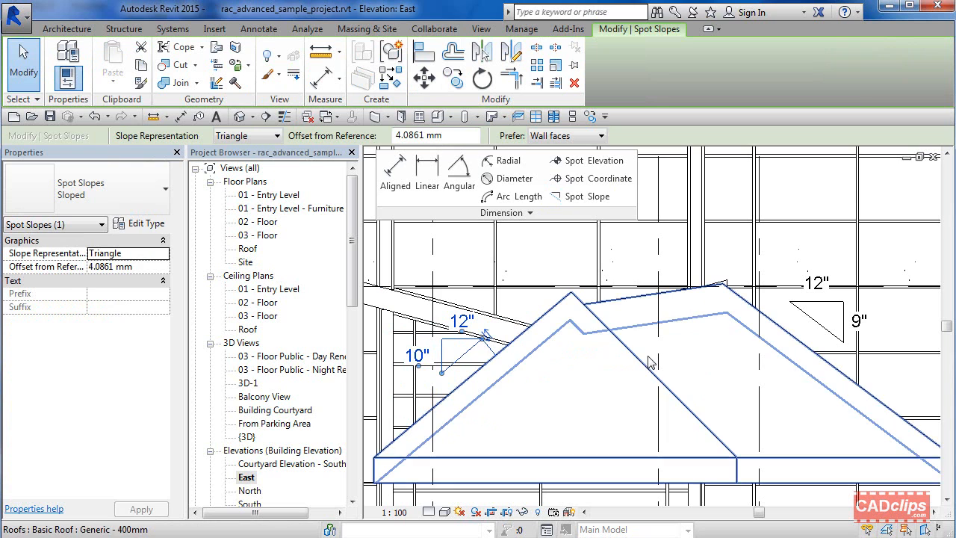
key(Escape)
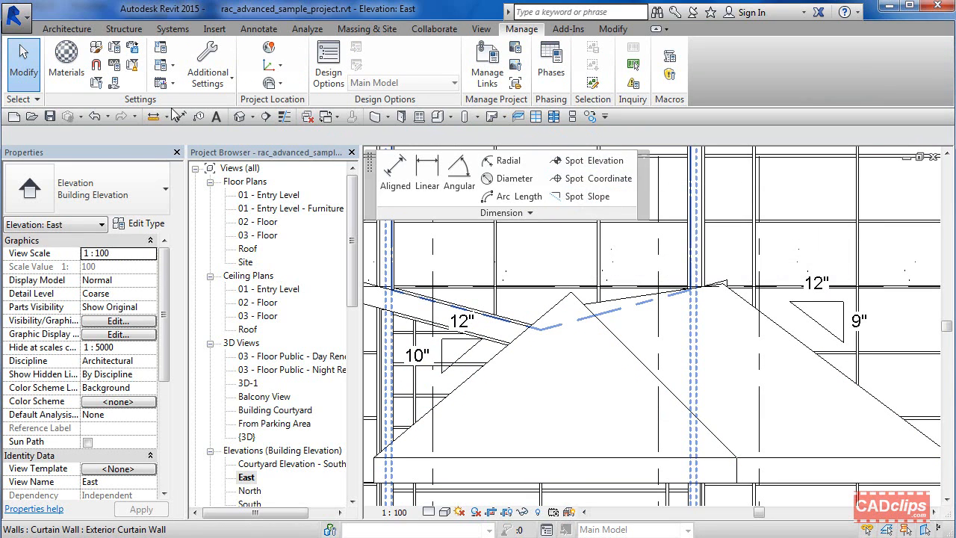
In the default 3D view, place arrow spot slopes on five faces of the new roof and end the command
click(240, 117)
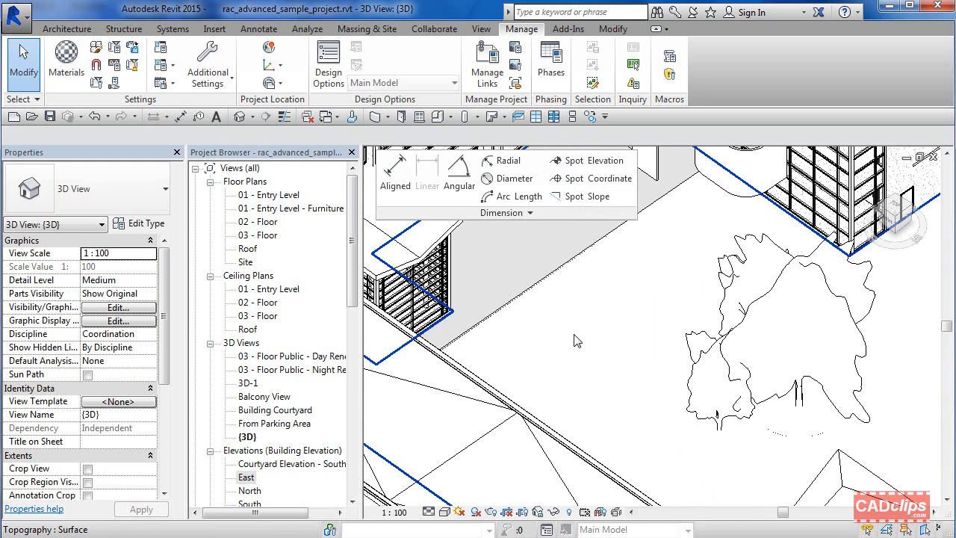
middle_drag(631, 326, 511, 242)
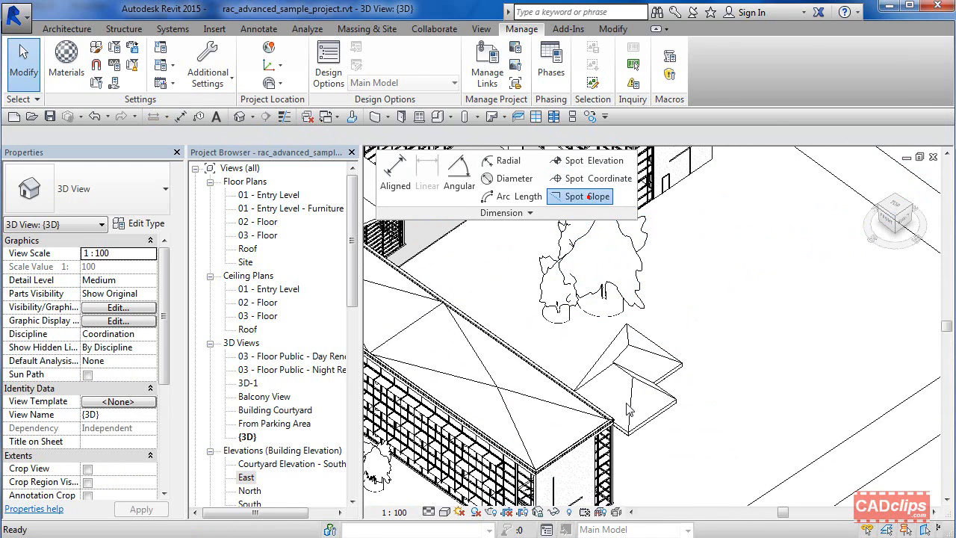
click(589, 199)
scroll(642, 401, up, 3)
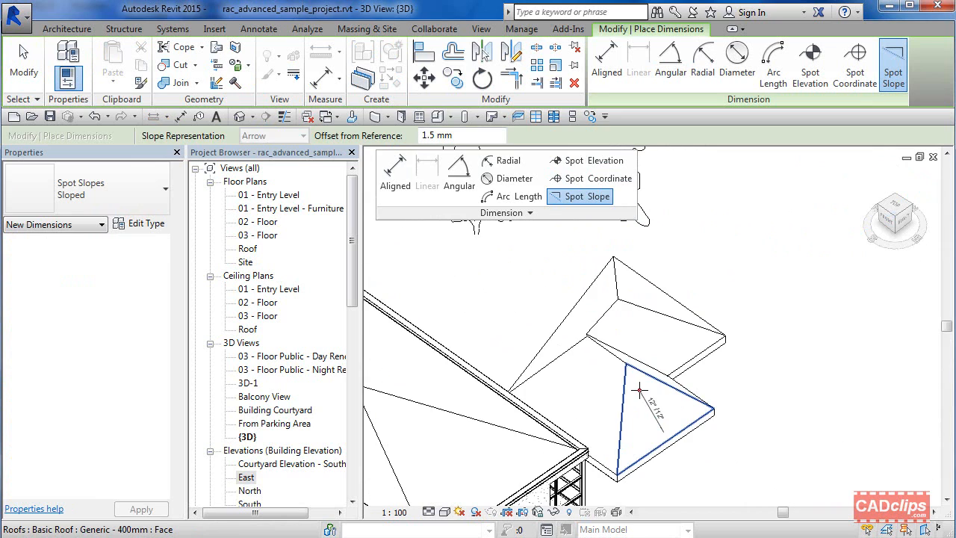
click(639, 390)
click(583, 392)
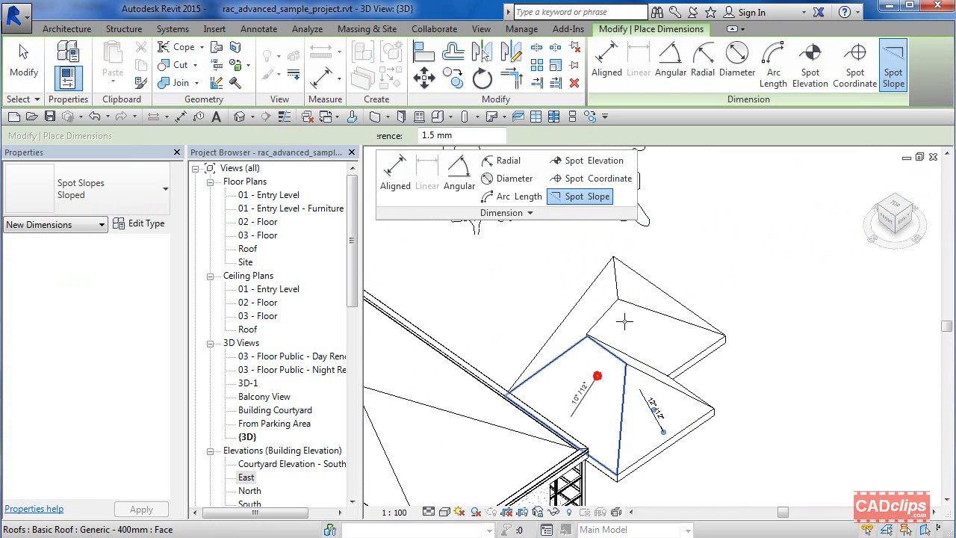
click(626, 321)
click(660, 295)
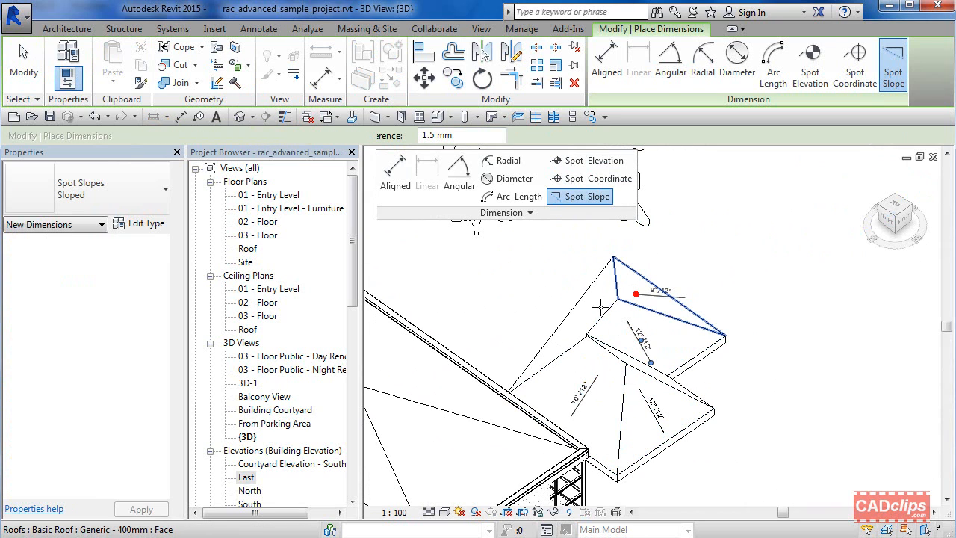
click(595, 313)
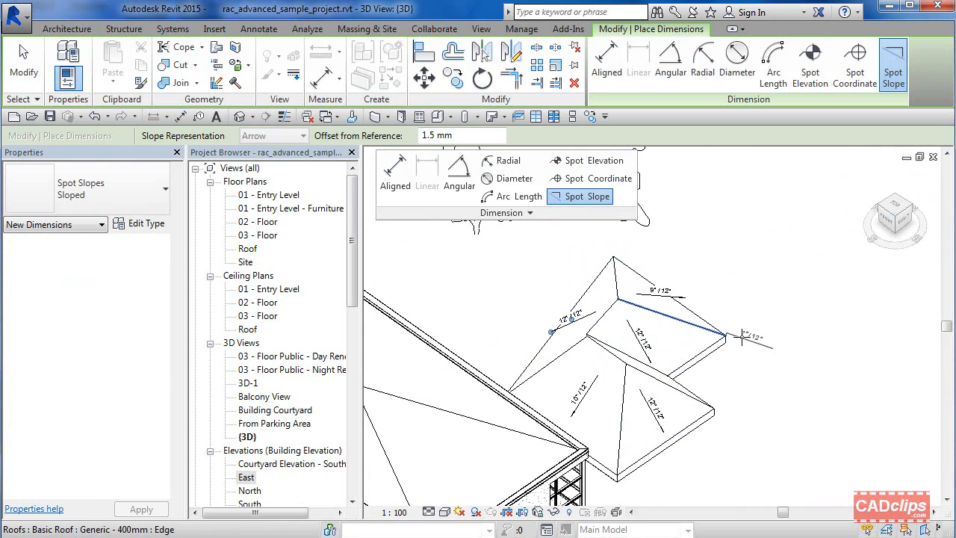
key(Escape)
key(Escape)
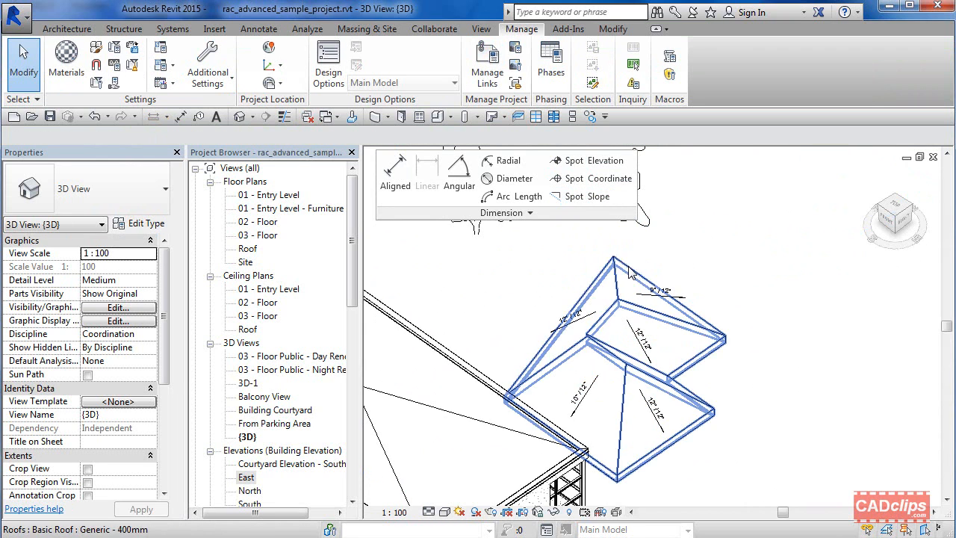
Show the list of dimension, spot elevation, spot coordinate and spot slope type settings
click(528, 214)
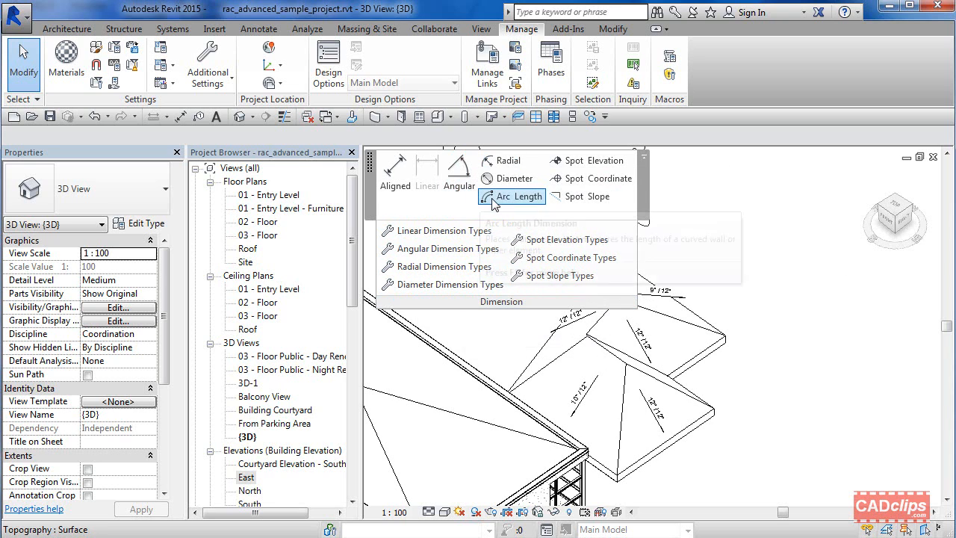
Examine the Sloped spot slope type's graphics, text and units properties, and close them without making changes
click(576, 278)
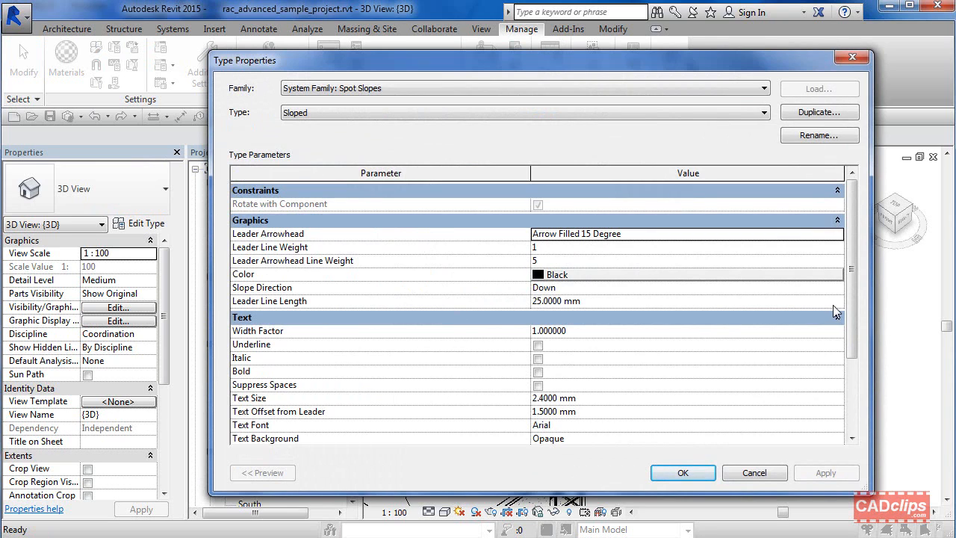
drag(850, 287, 862, 375)
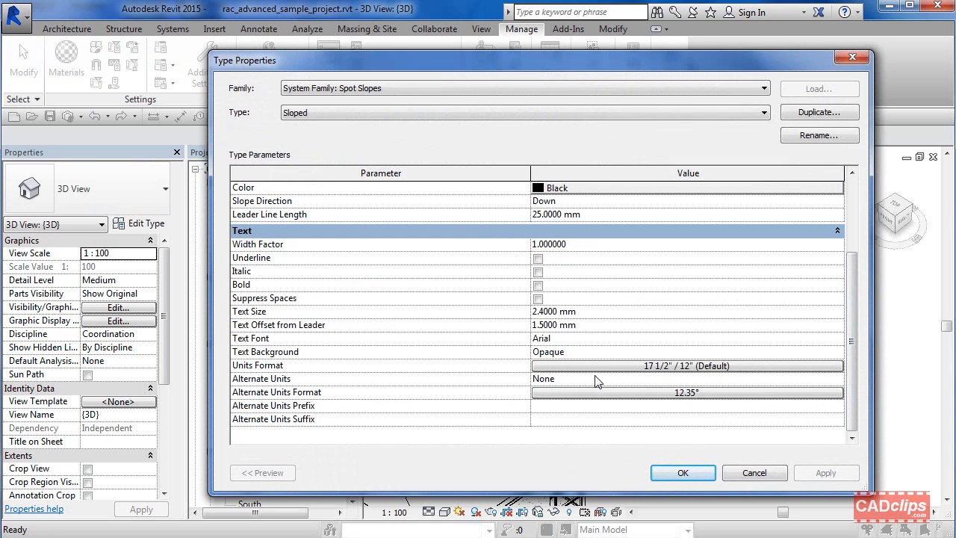
click(752, 472)
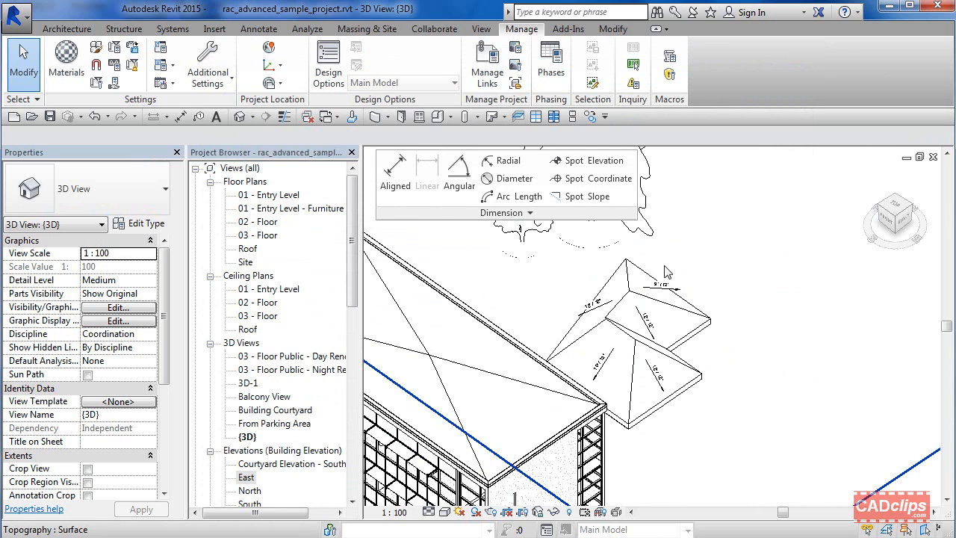
Dock the floating Dimension tool group back in its original place on the ribbon and display the annotation tools
scroll(668, 273, down, 3)
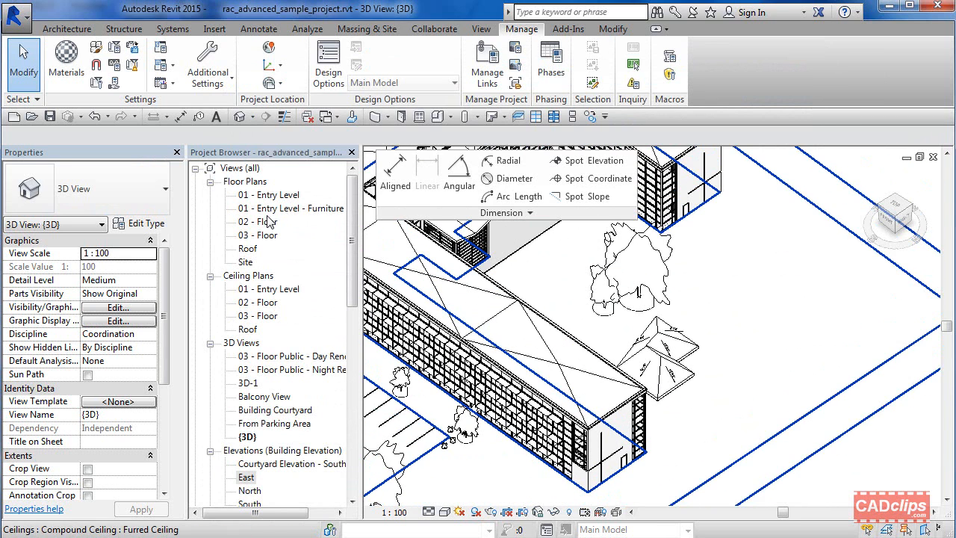
middle_drag(679, 282, 731, 345)
mouse_move(493, 214)
mouse_down()
mouse_move(265, 91)
mouse_move(220, 102)
mouse_up()
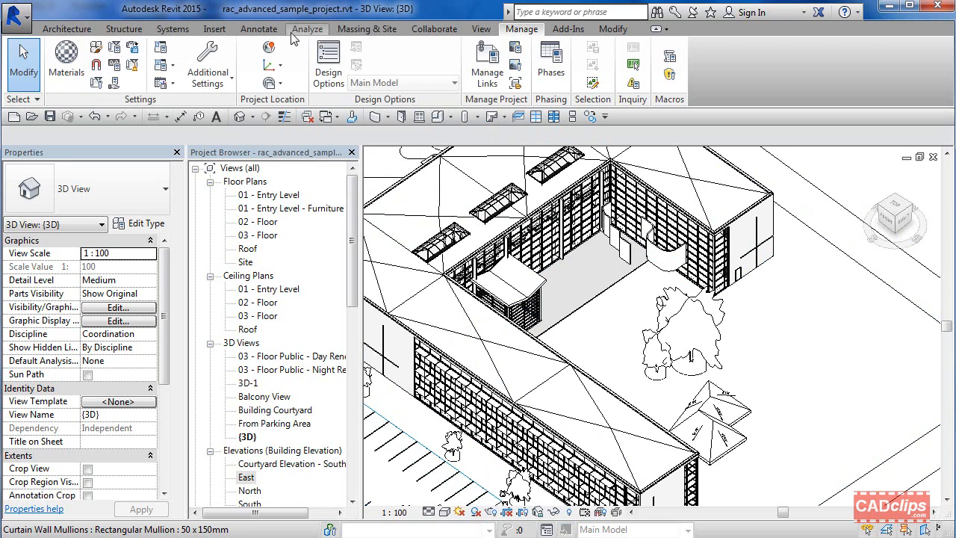
click(260, 29)
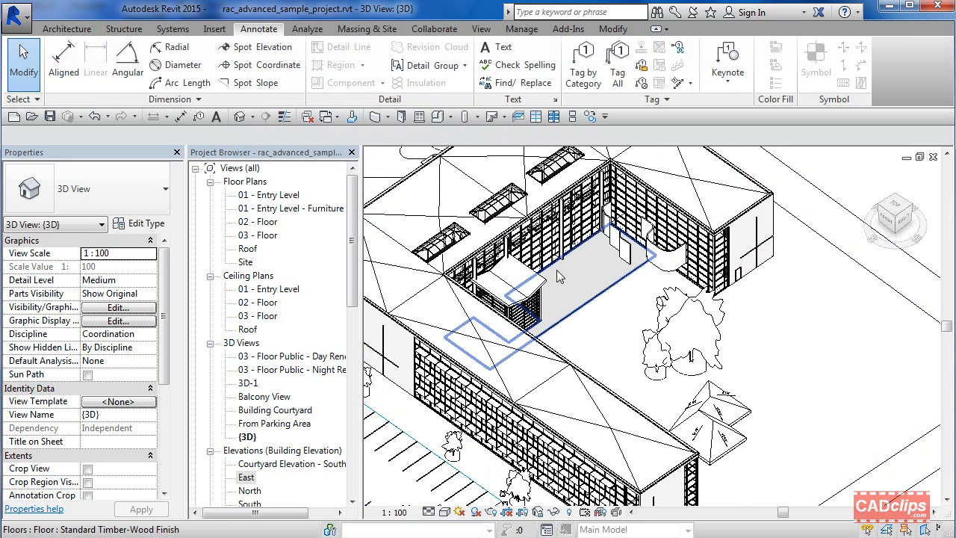
scroll(558, 272, down, 2)
scroll(602, 376, down, 1)
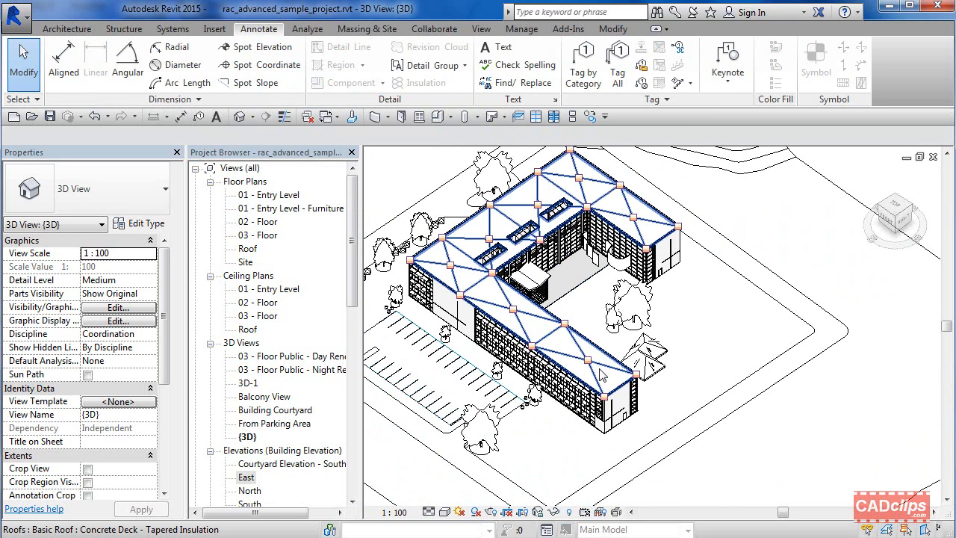
shift+middle_drag(602, 375, 684, 397)
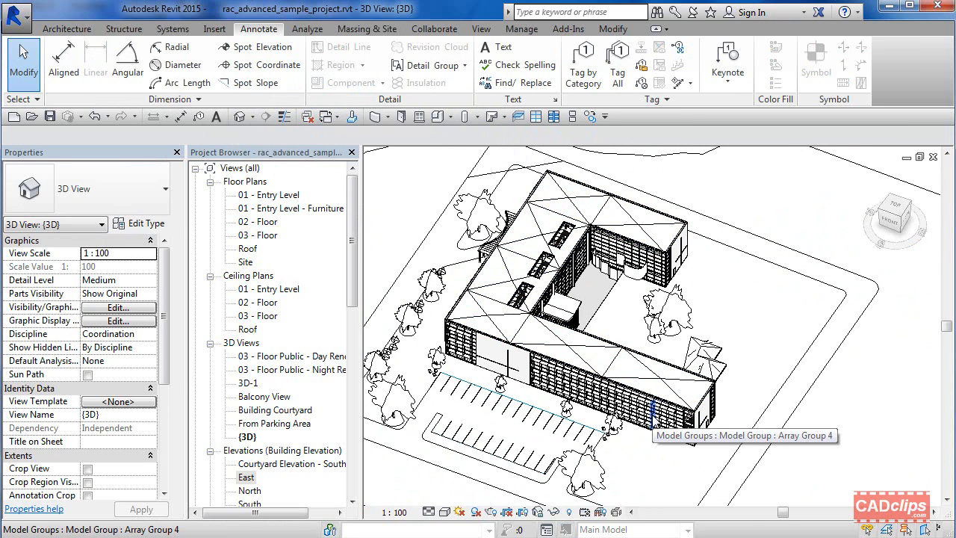